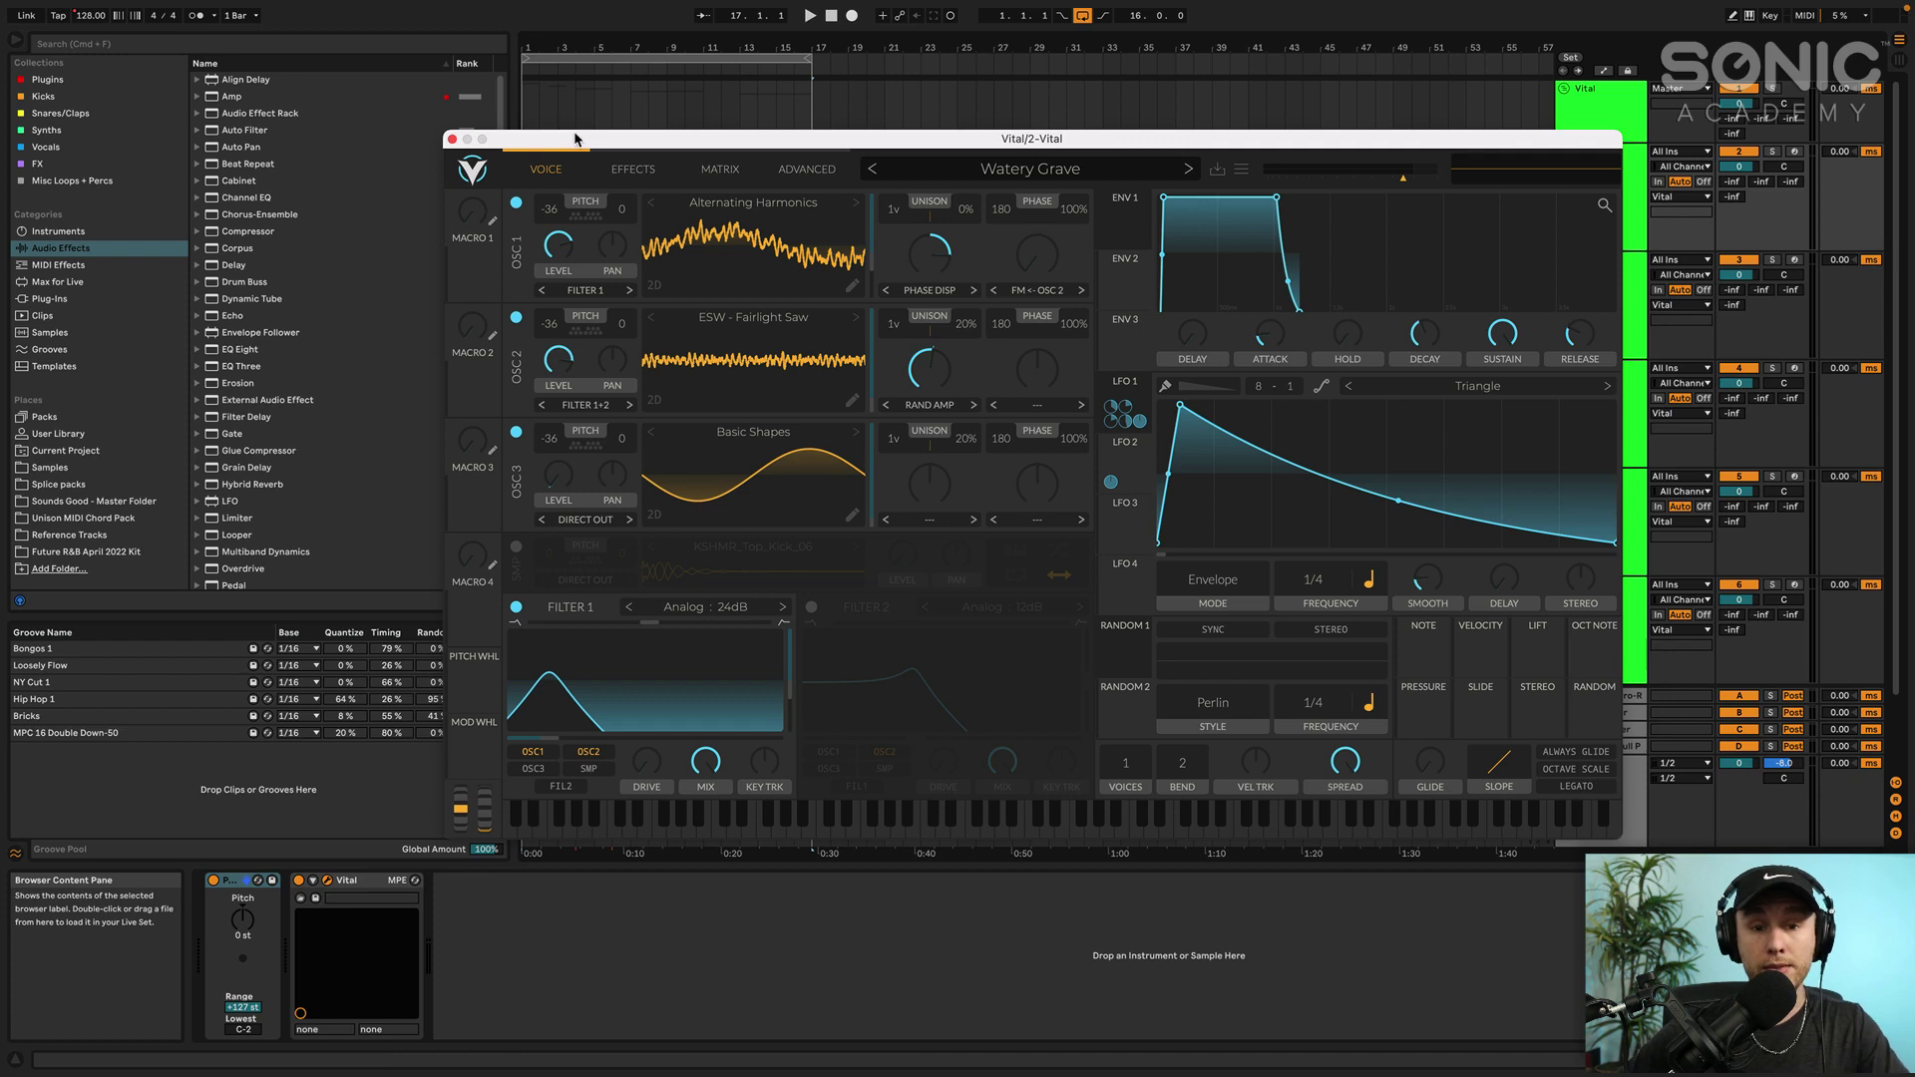
Audition the Vital clips, starting with the Watery Grave patch and ending with Left Alone
drag(576, 139, 686, 118)
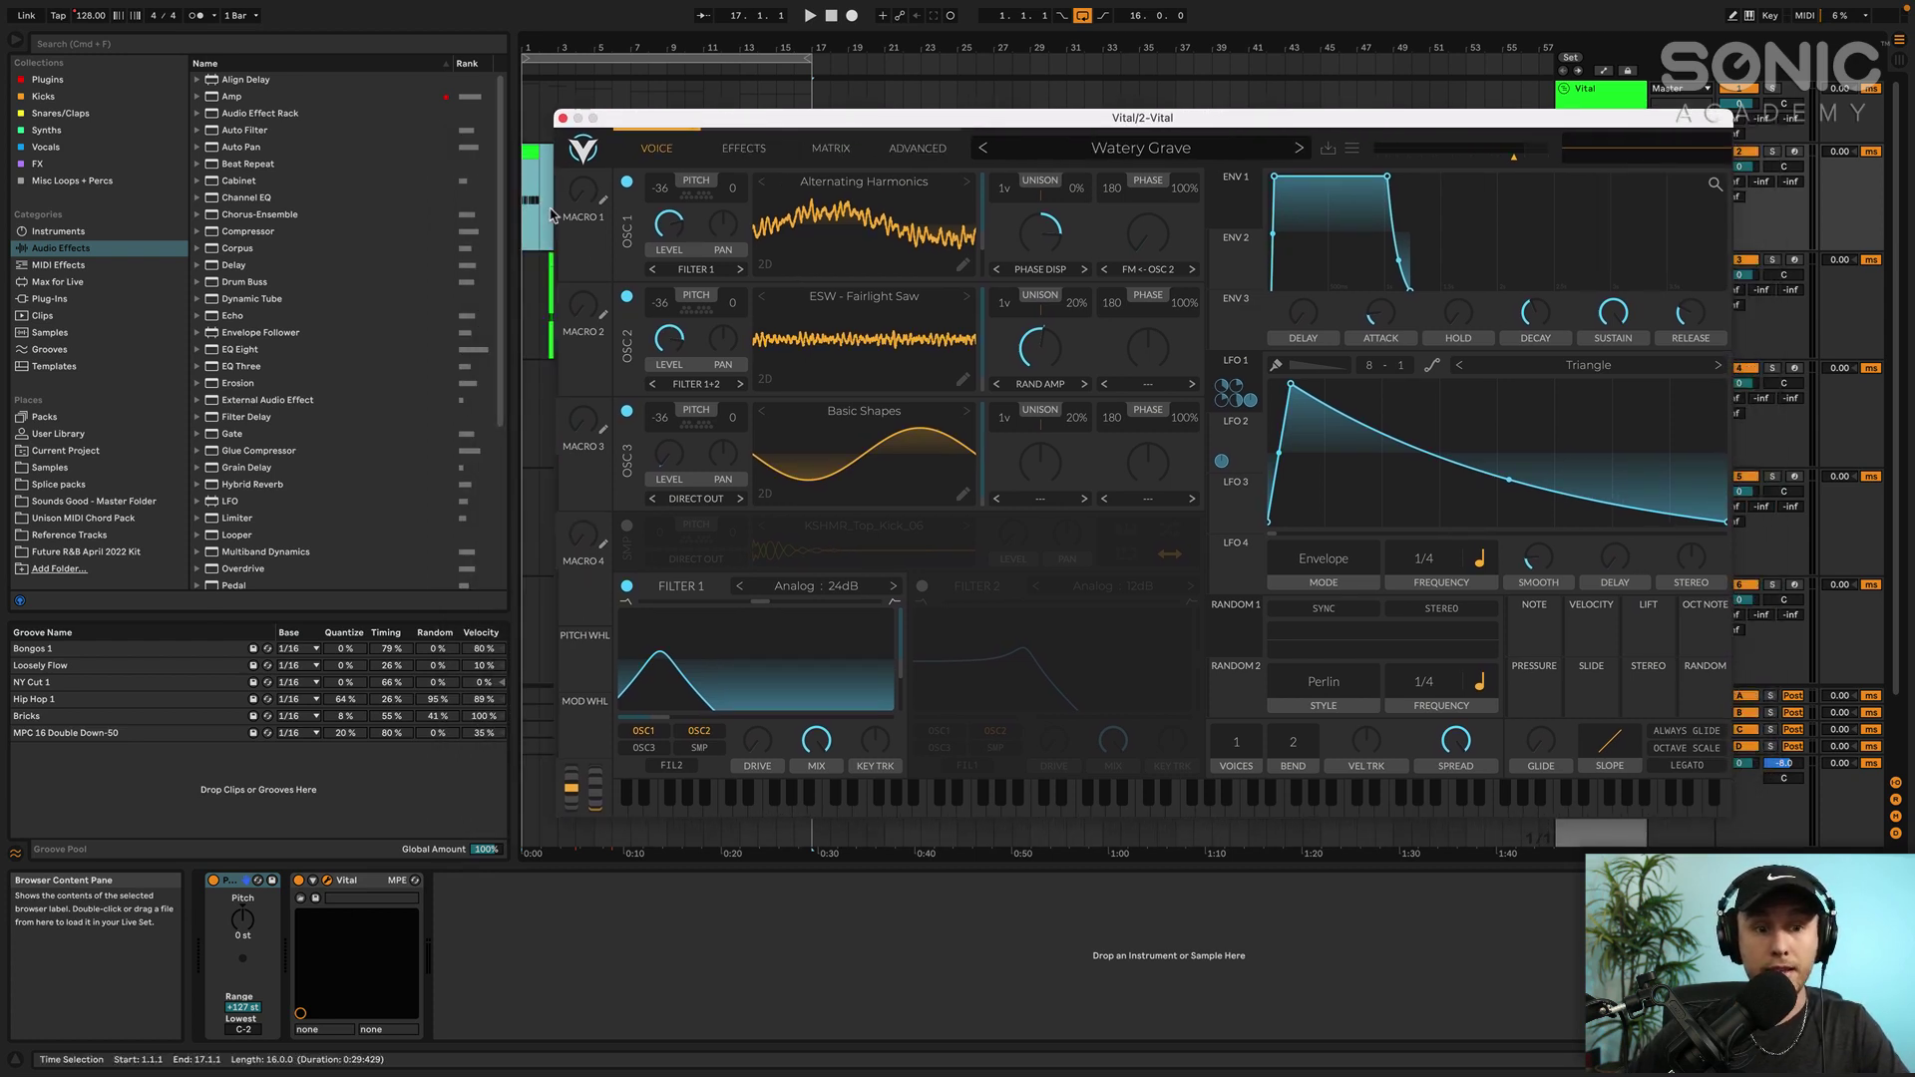
click(525, 151)
key(space)
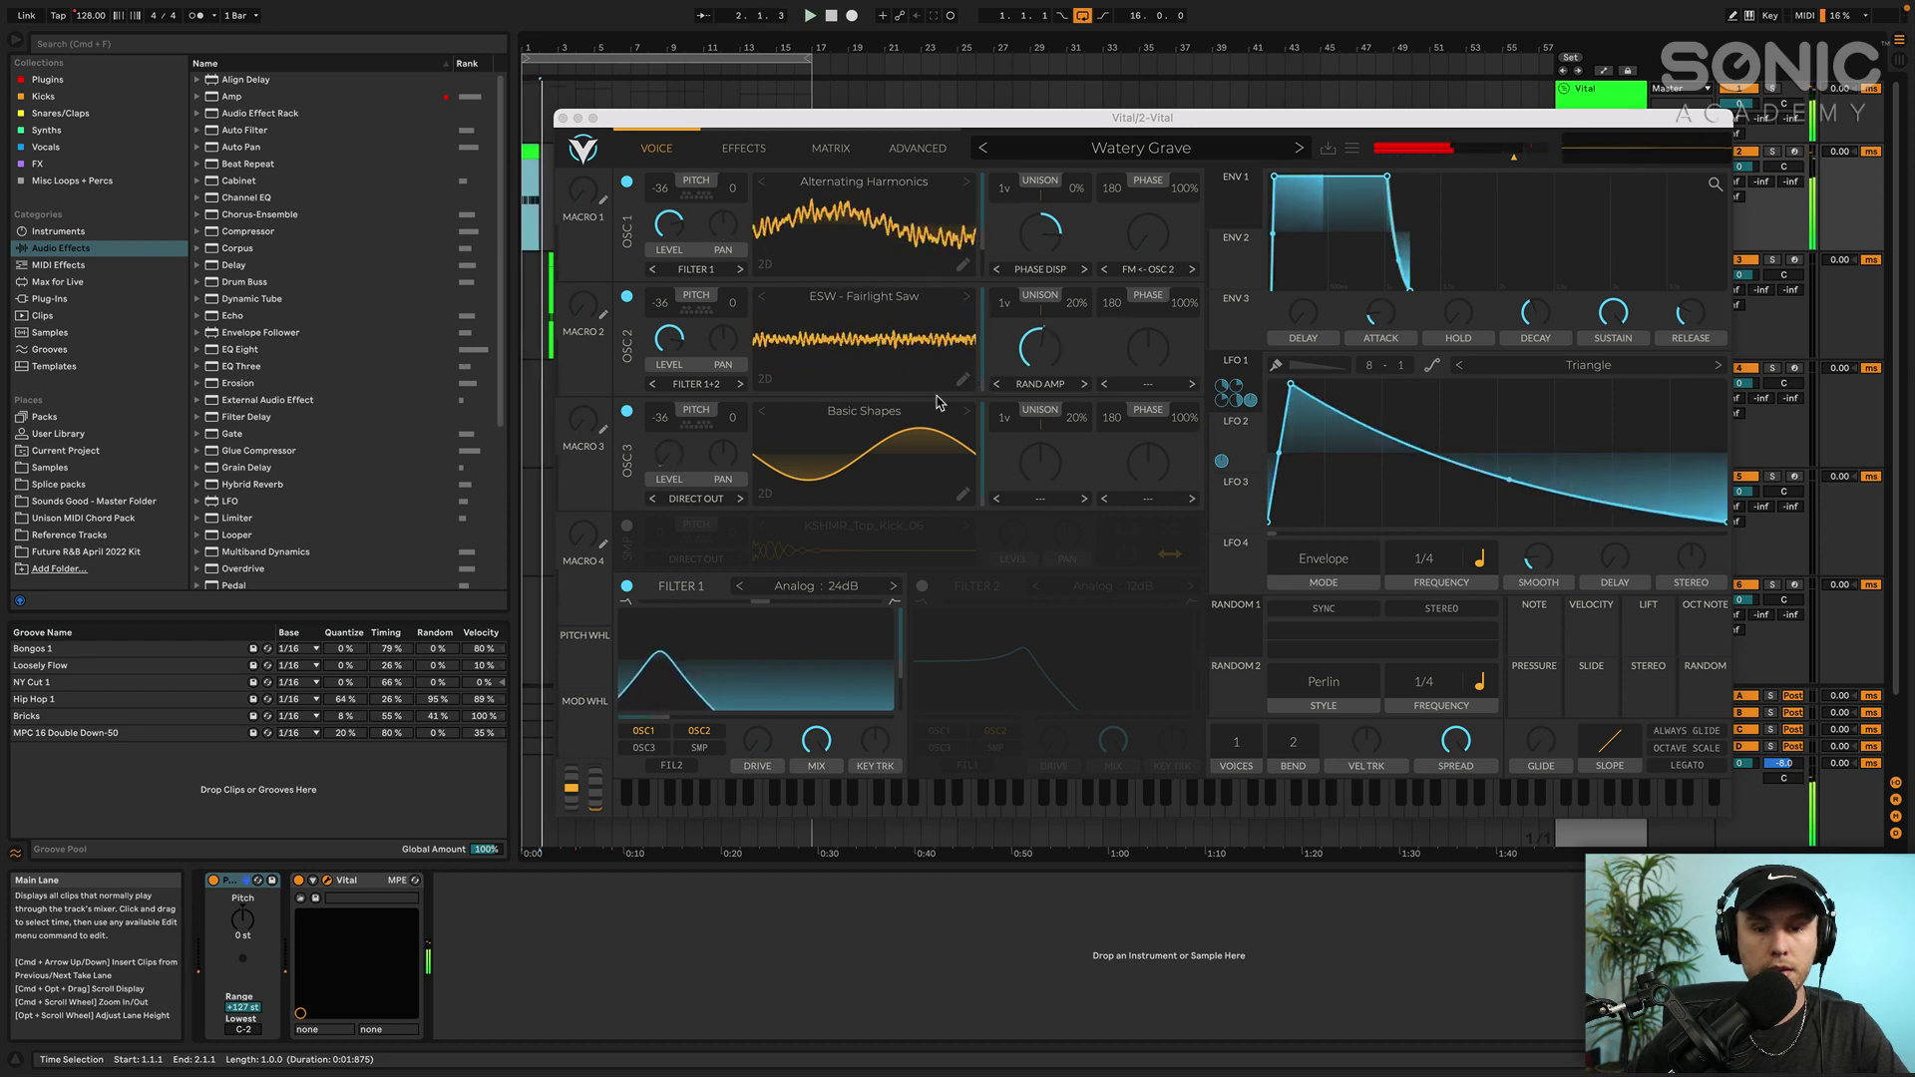
click(1042, 384)
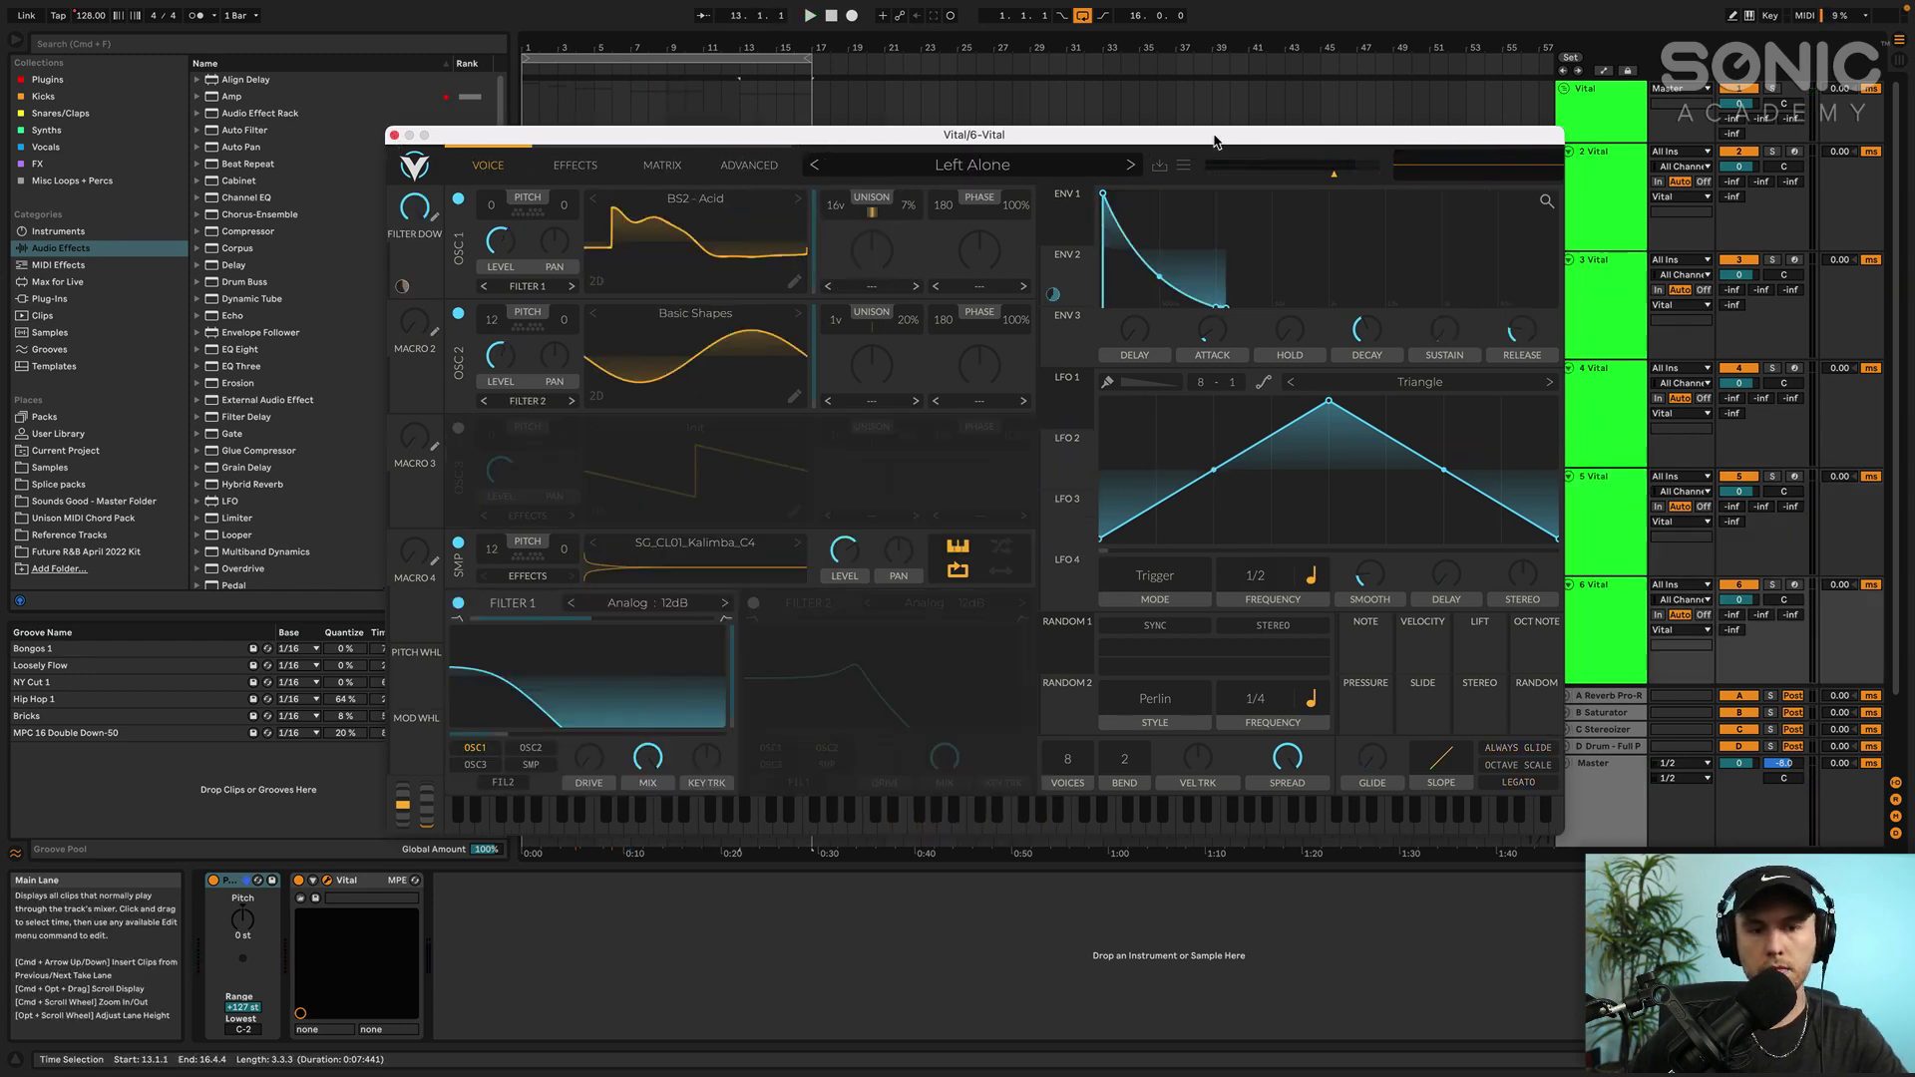
key(space)
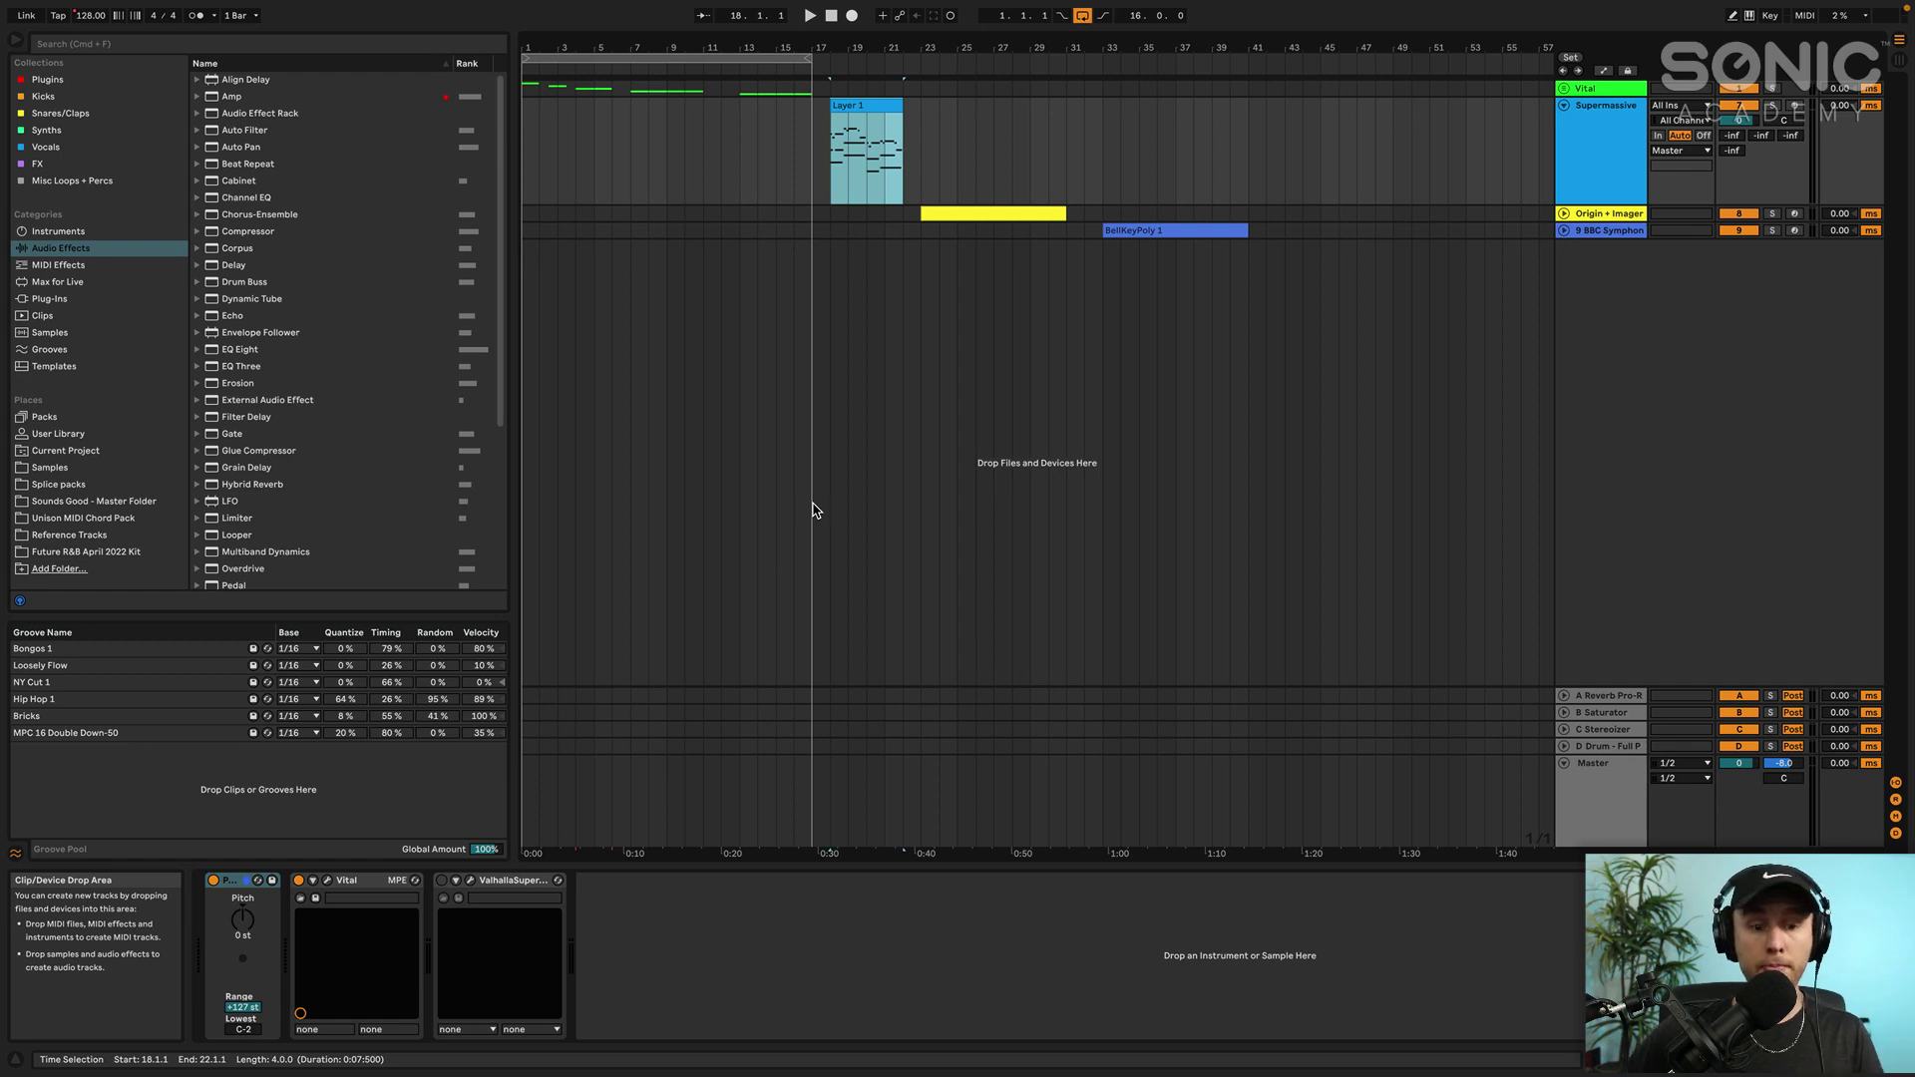
Open the ValhallaSupermassive interface on the Supermassive track and try out its Density, leaving it at 31.3%
click(470, 881)
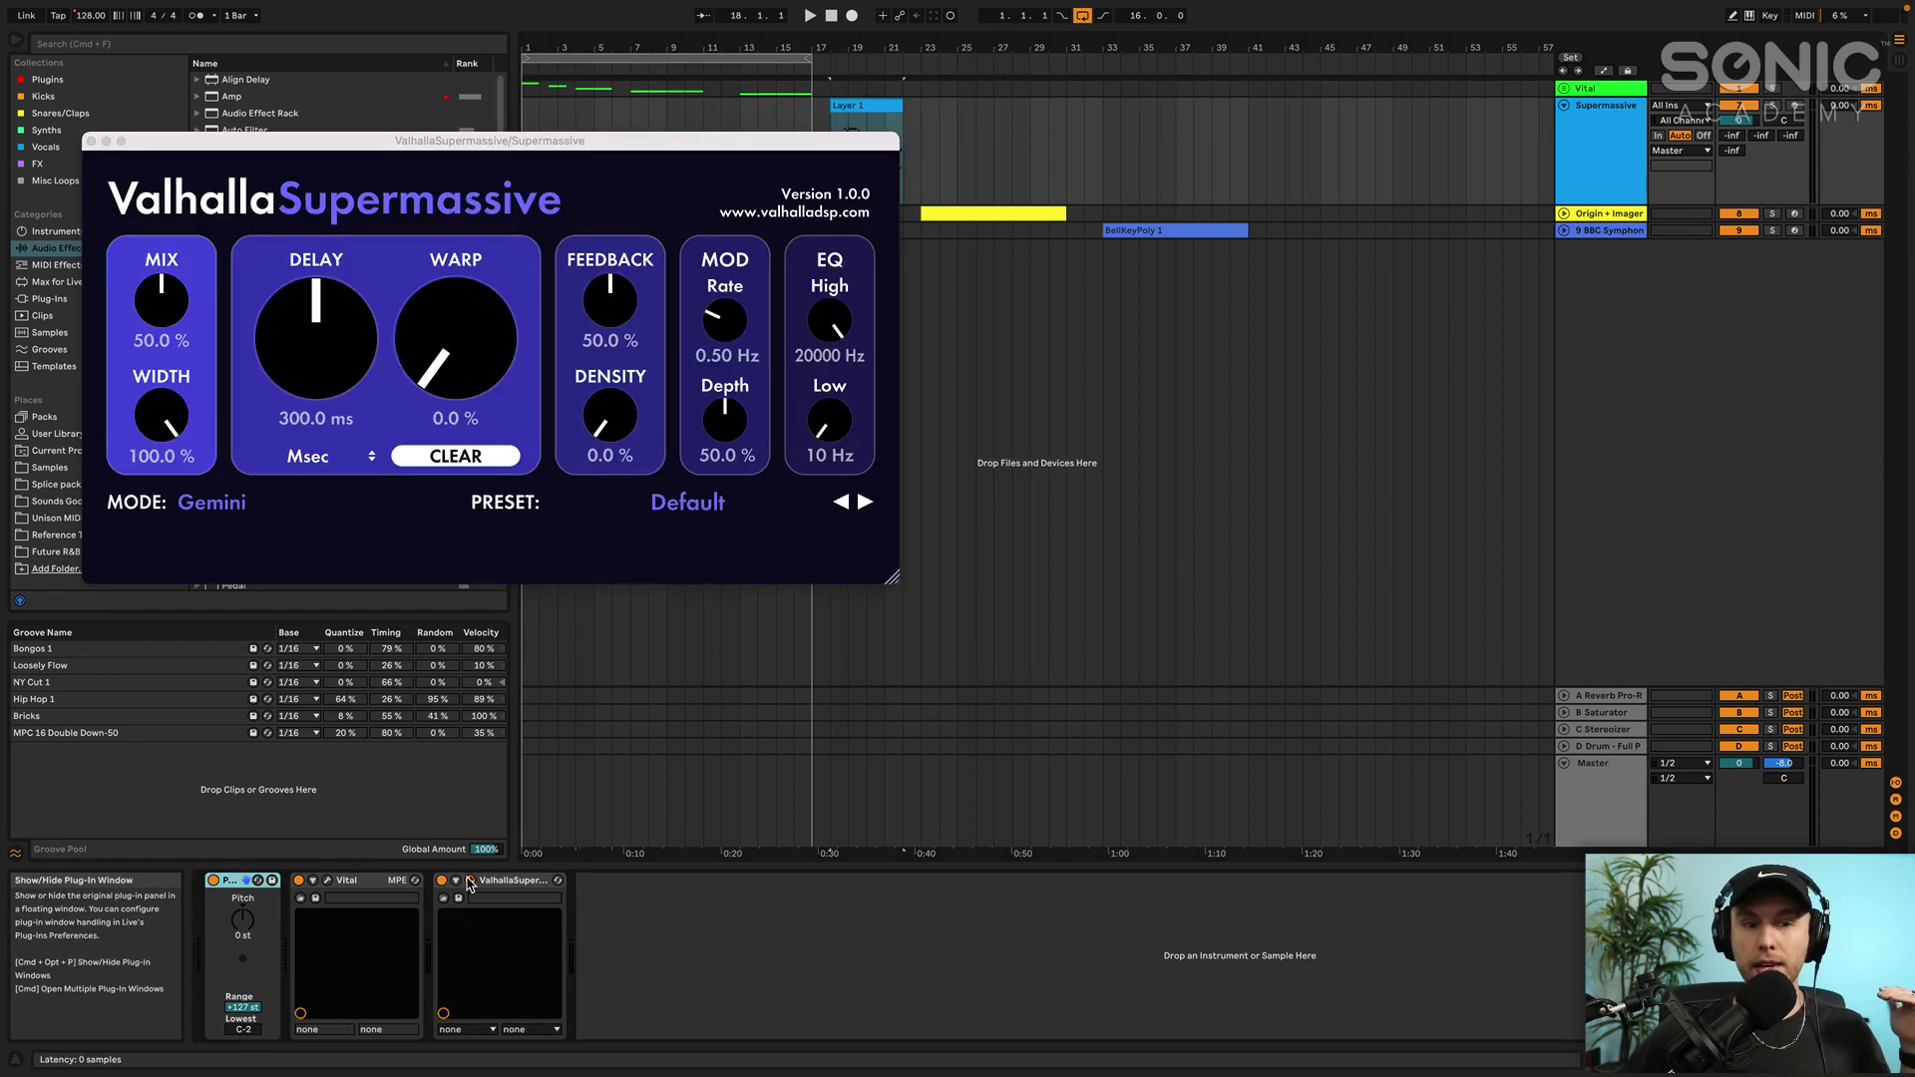
drag(437, 141, 800, 172)
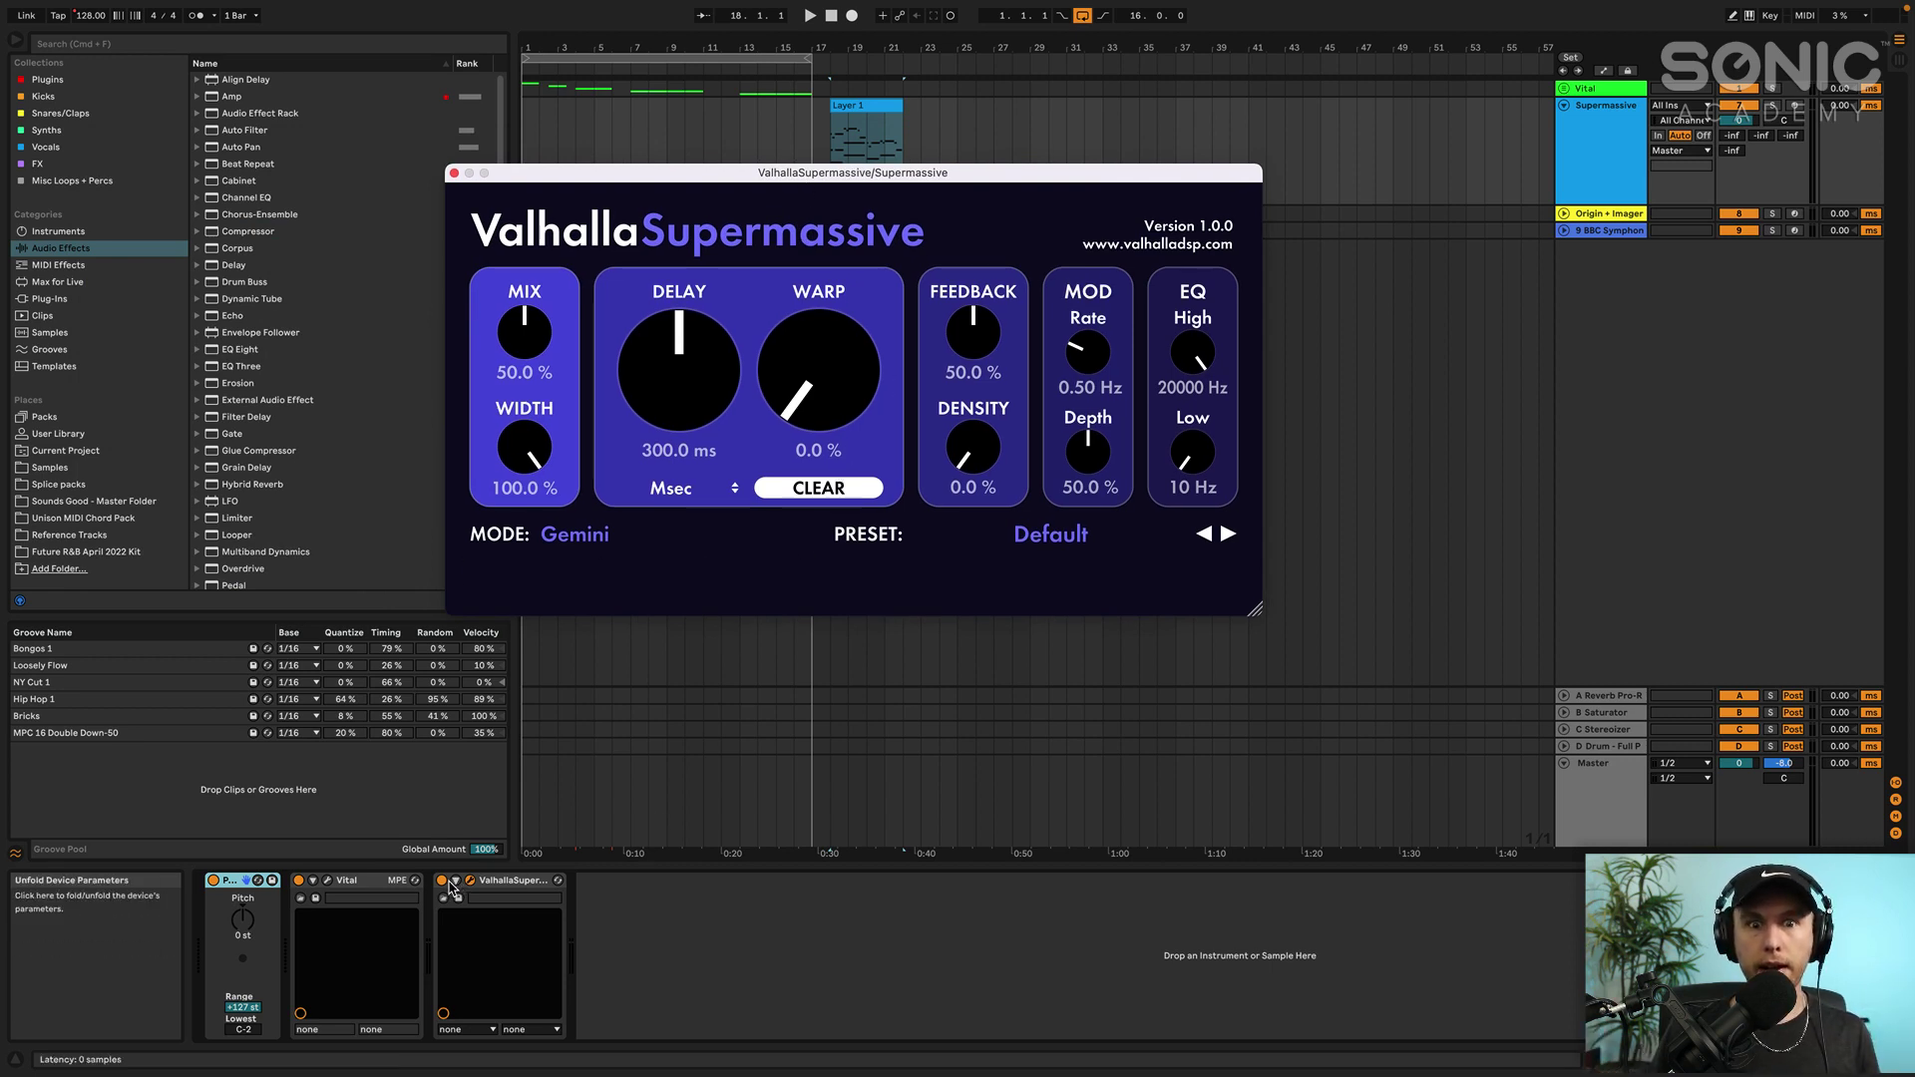
drag(972, 449, 1002, 372)
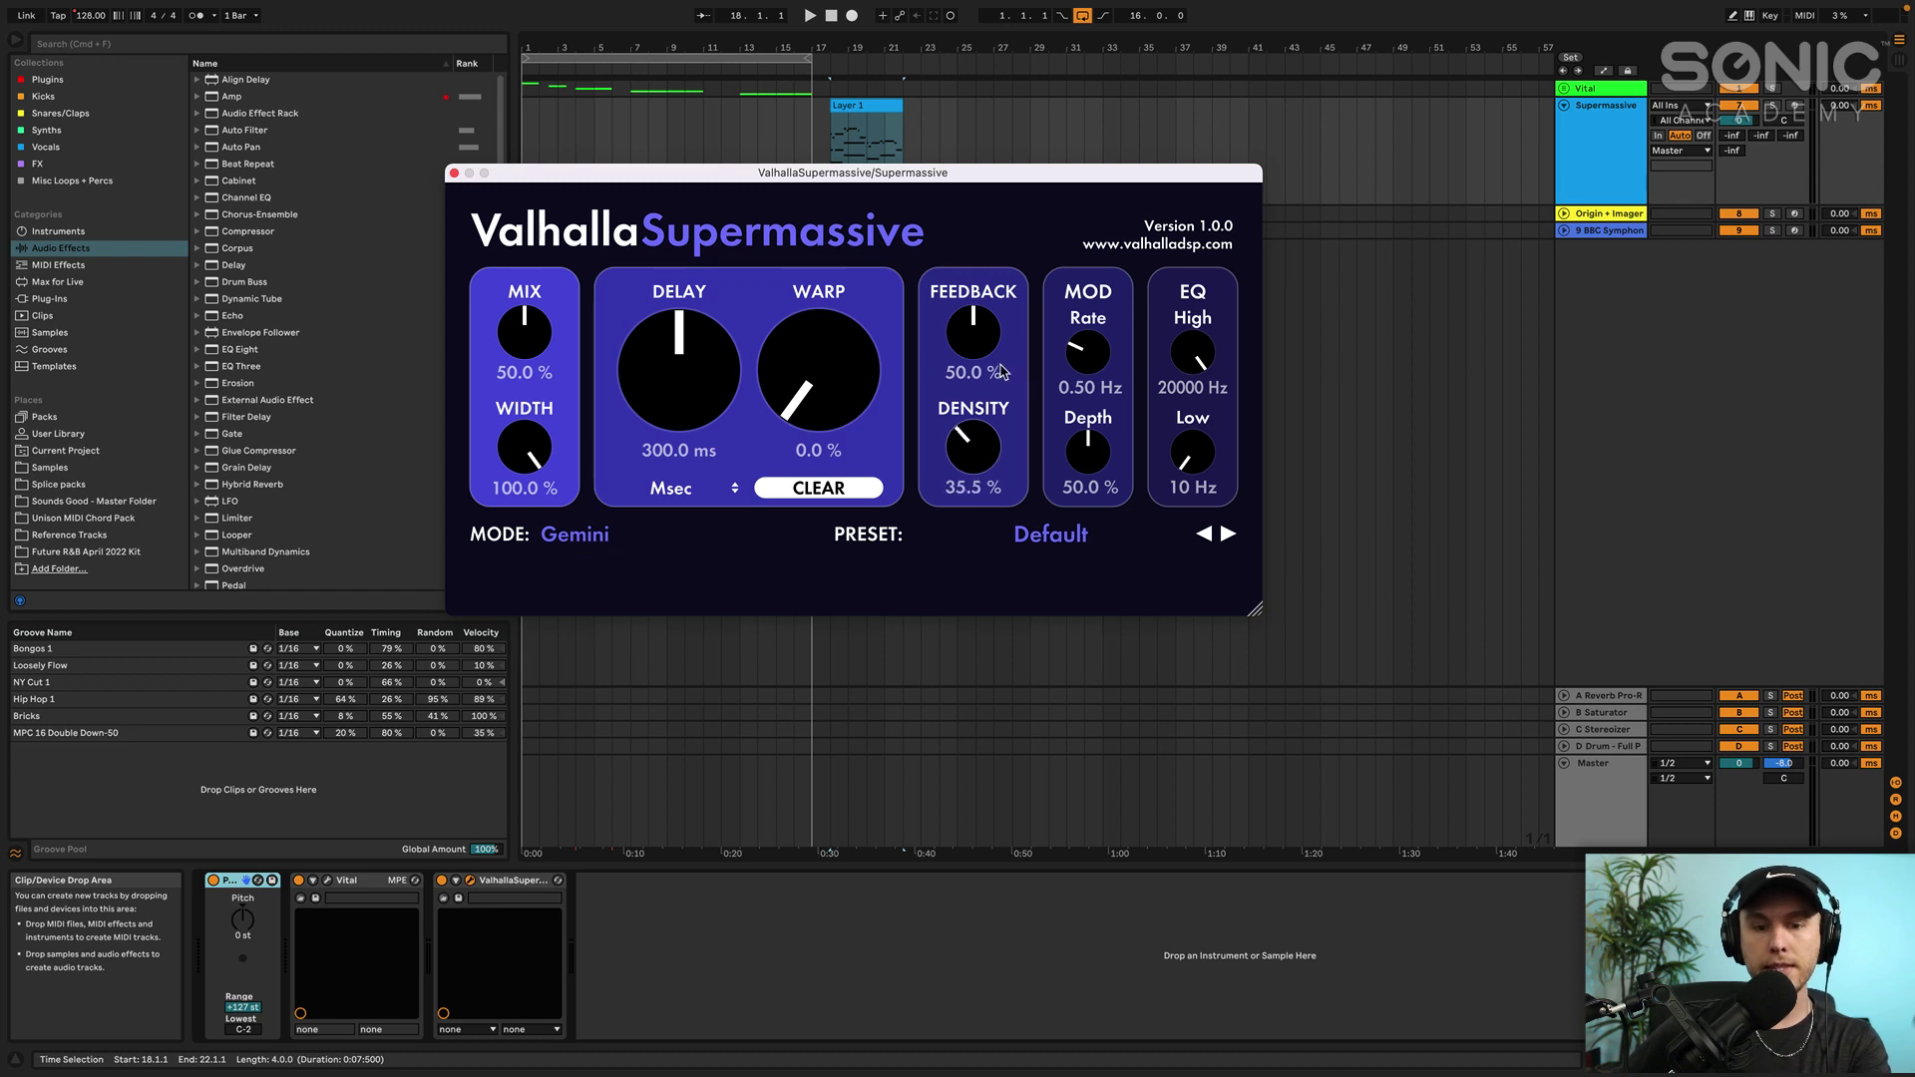
drag(998, 286, 997, 283)
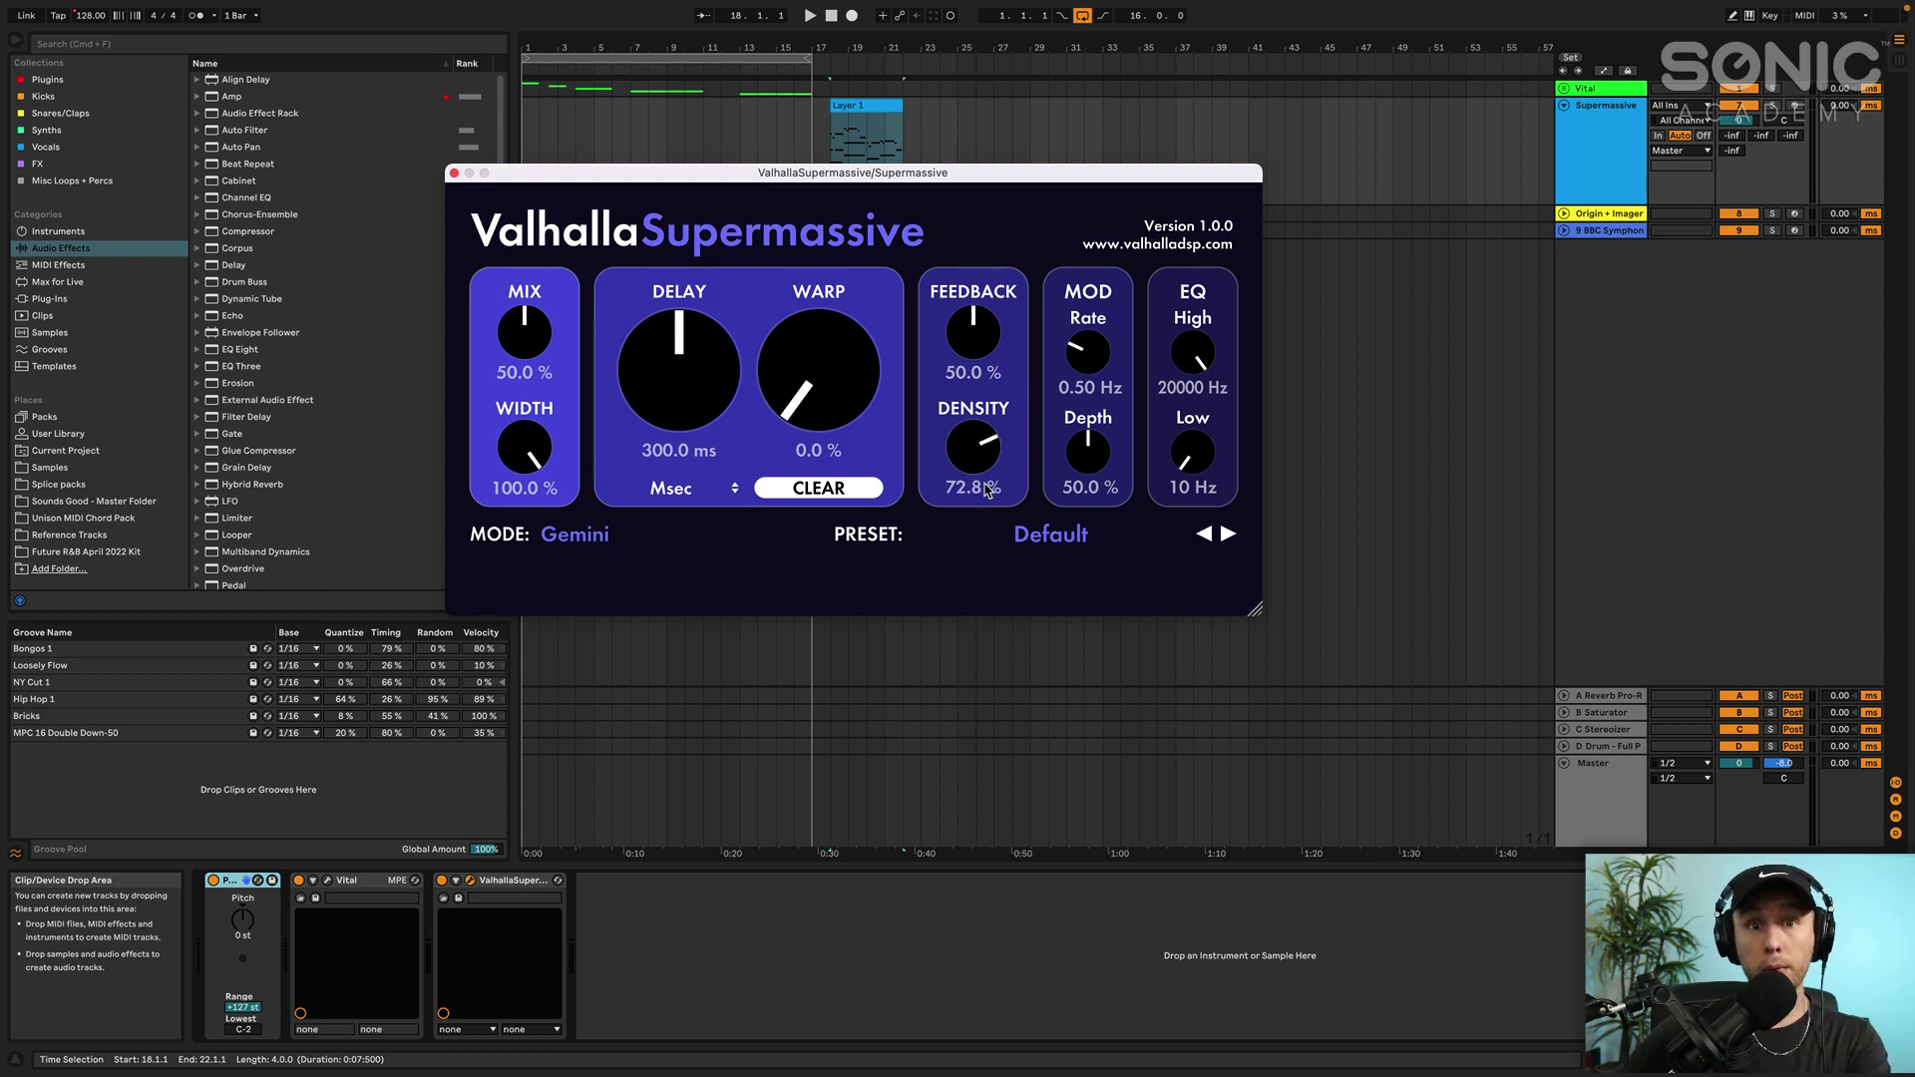
drag(973, 451, 979, 570)
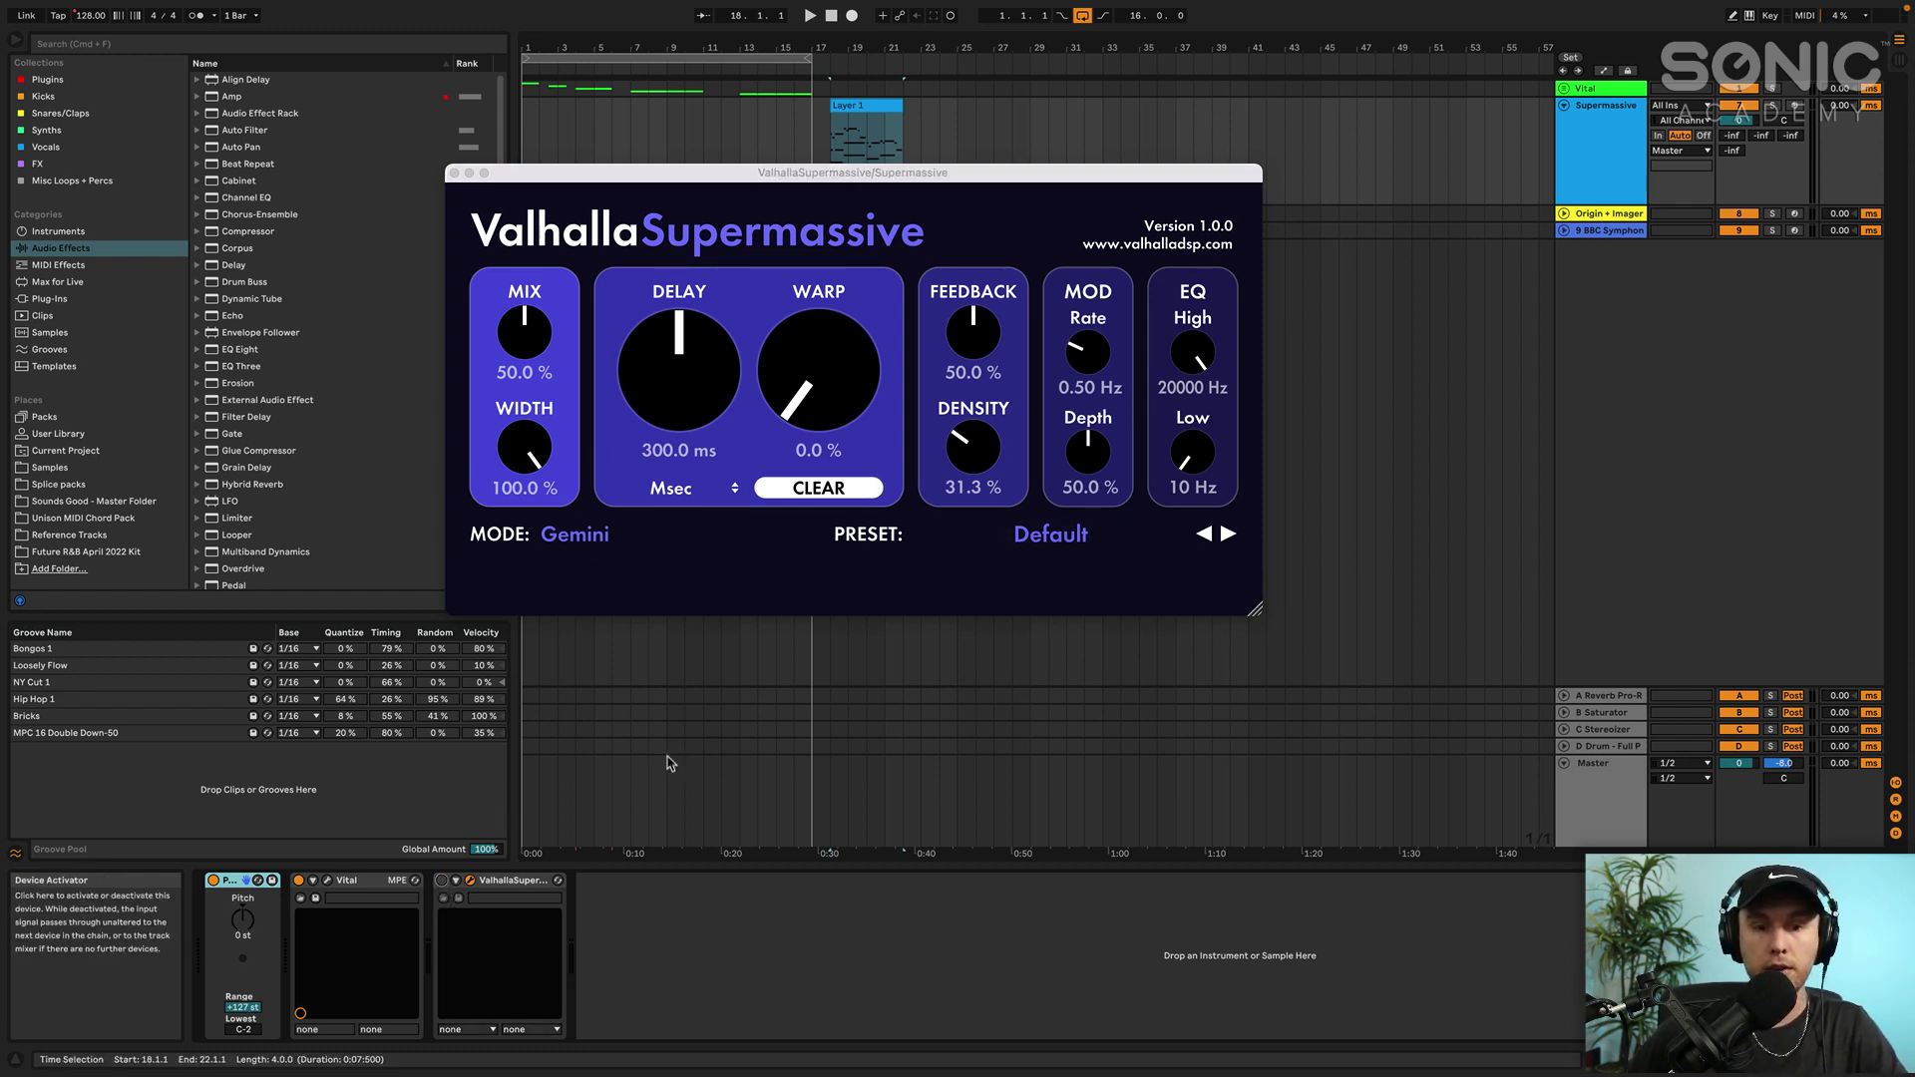
Play the Layer 1 clip dry and deactivate the Origin + Imager and BBC Symphony tracks
click(854, 102)
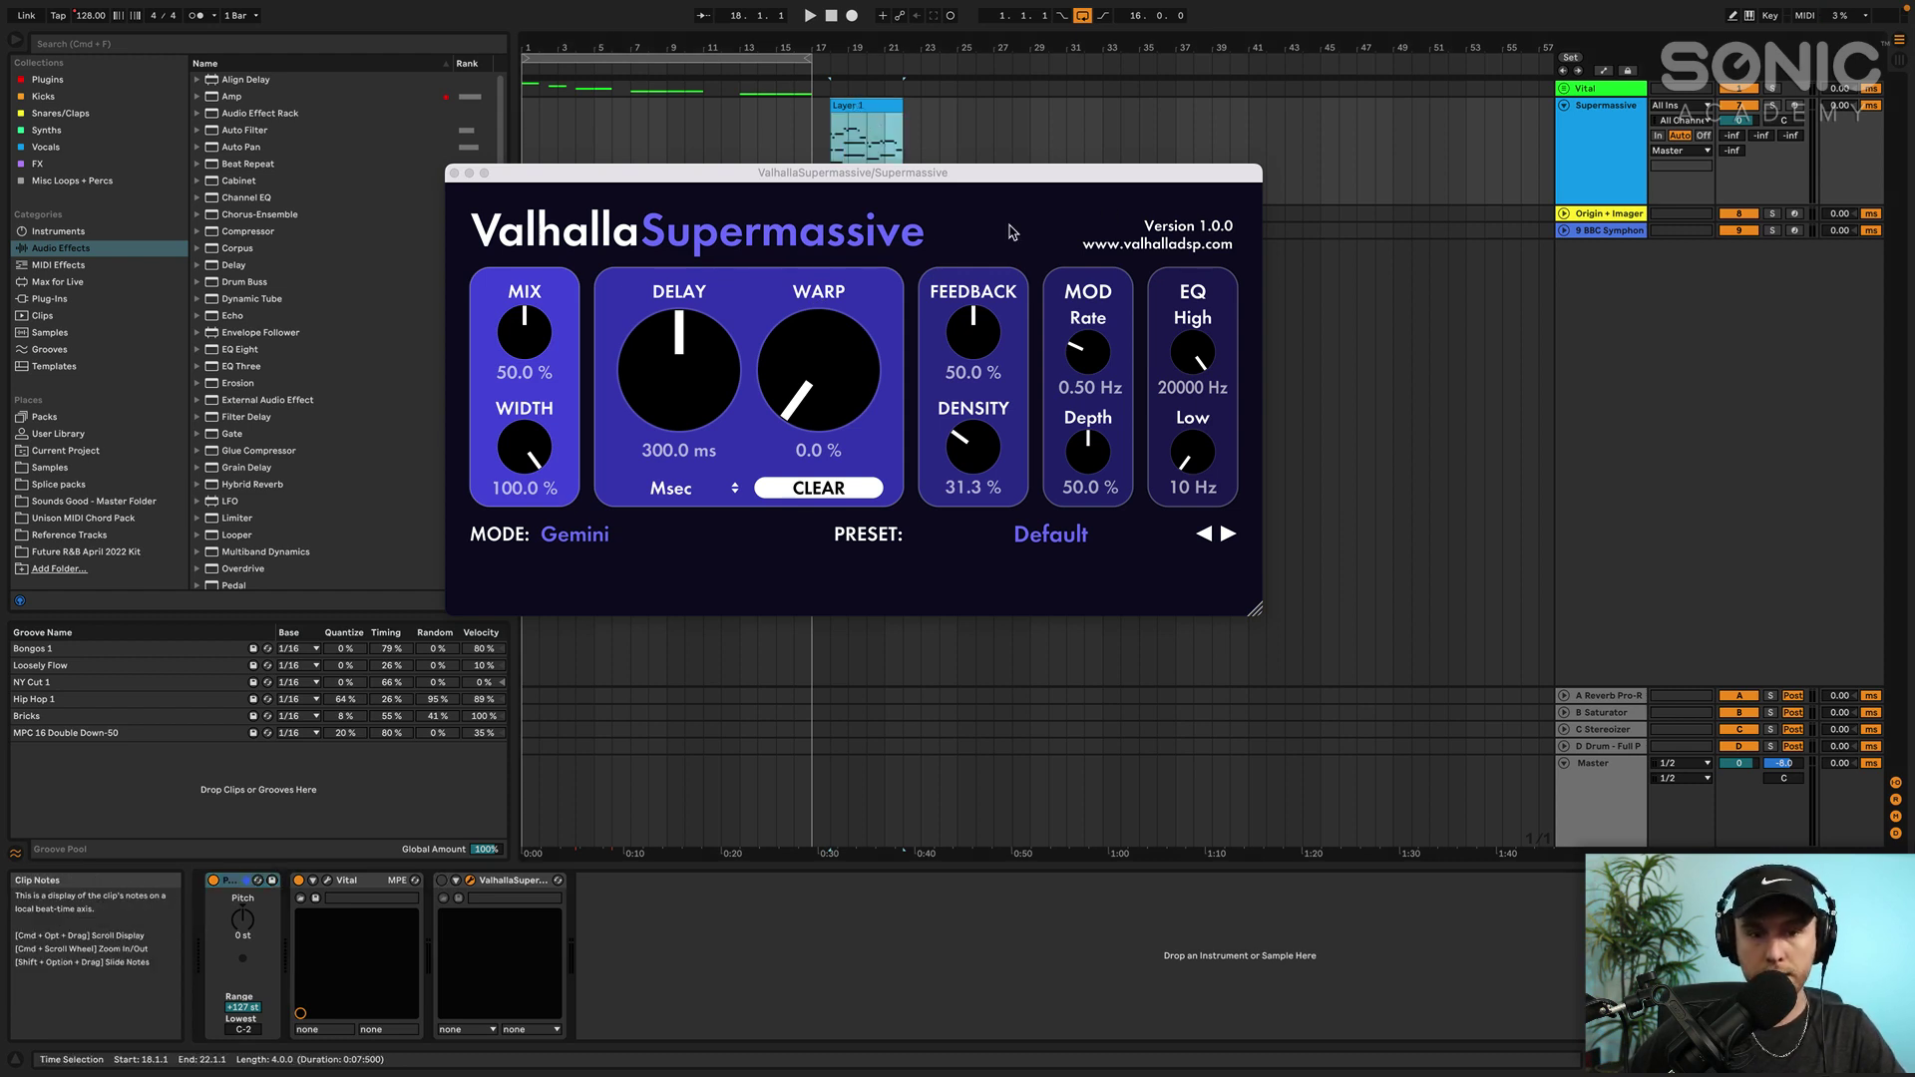
key(space)
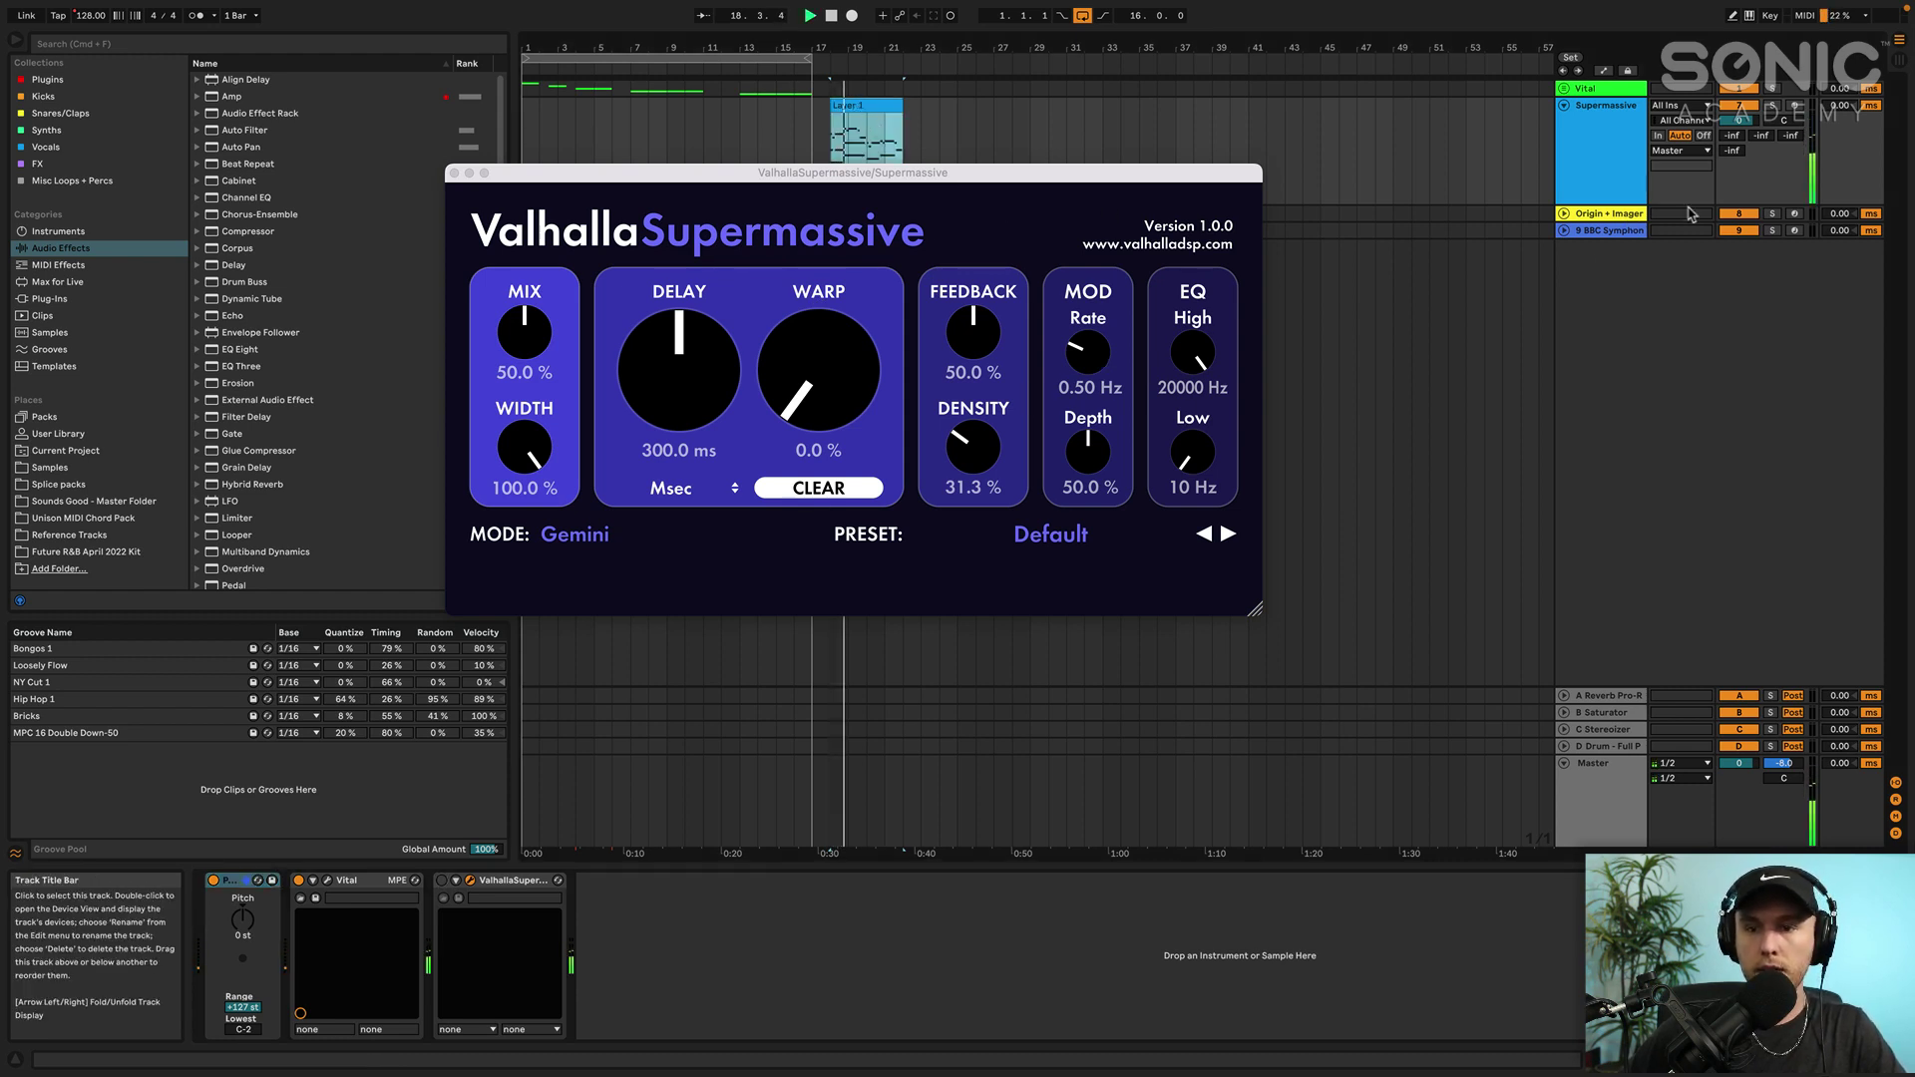
click(1735, 215)
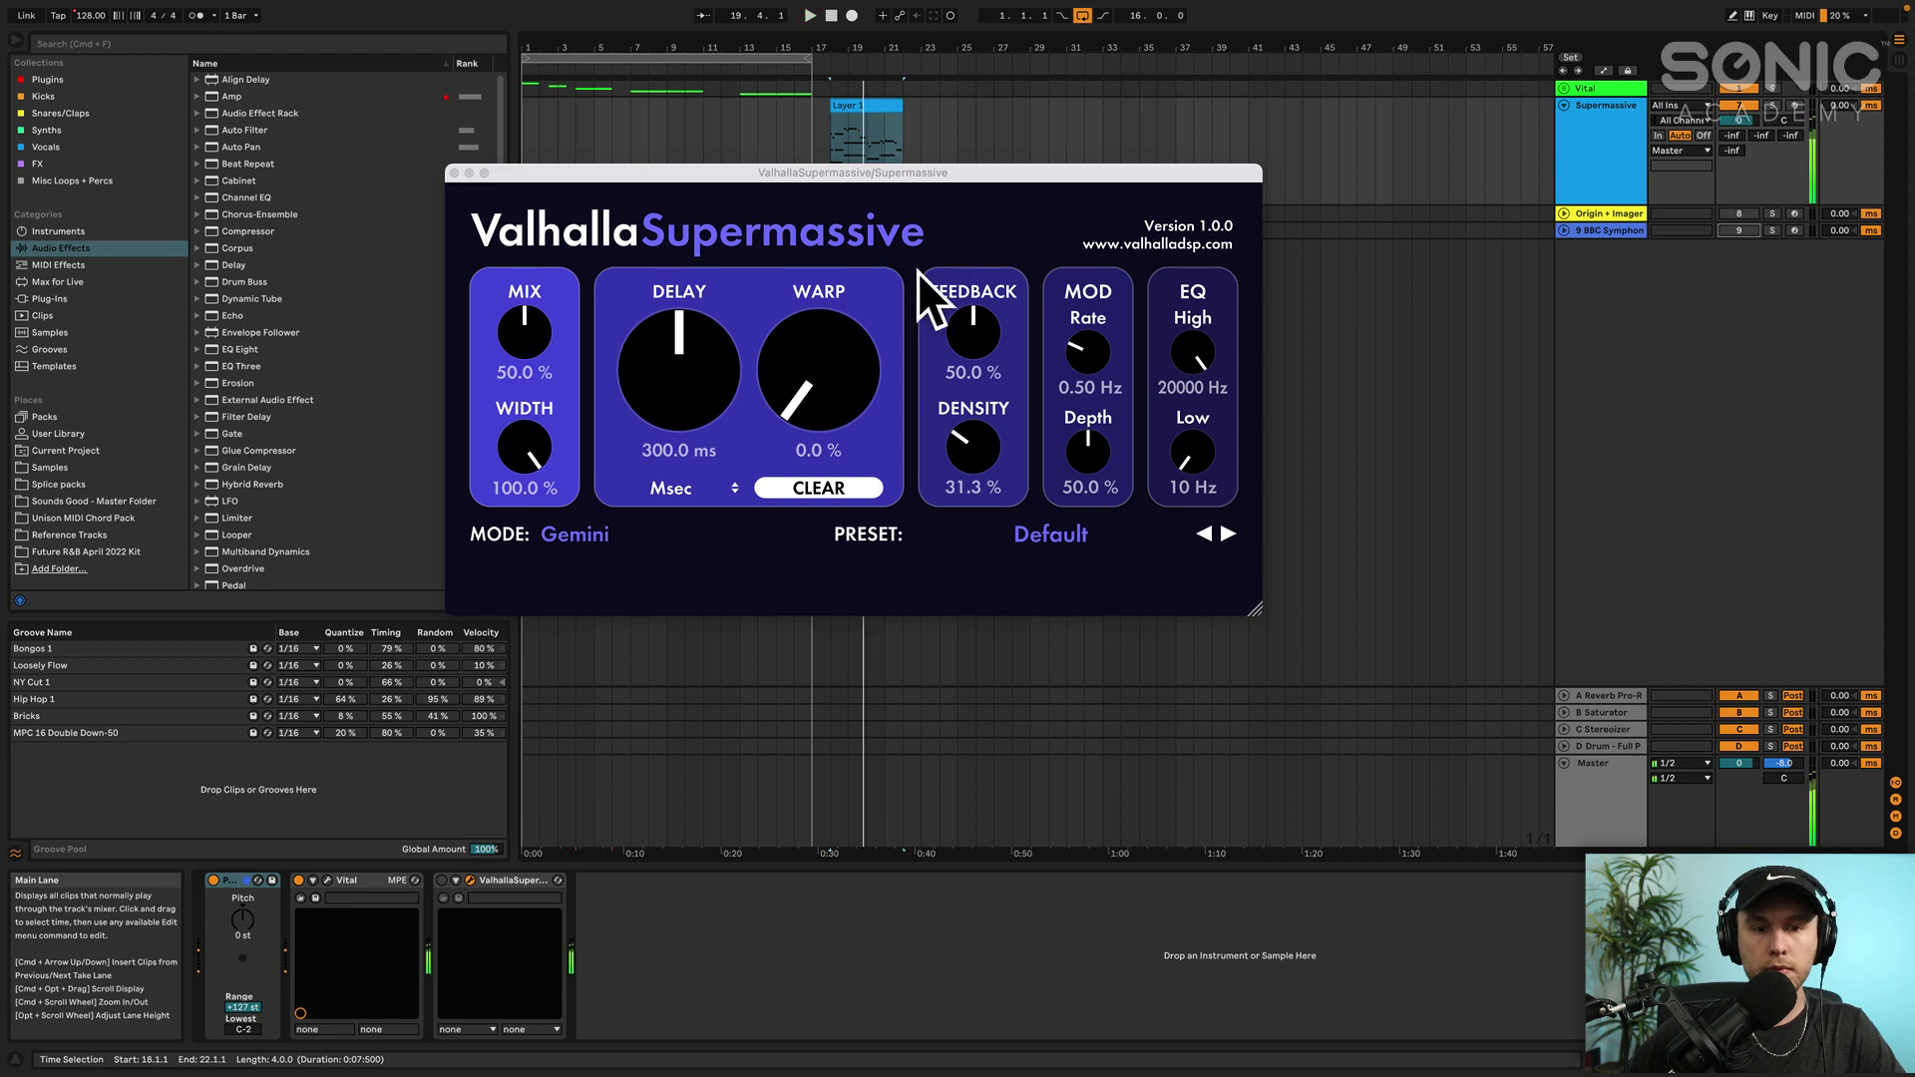
drag(999, 176, 1035, 228)
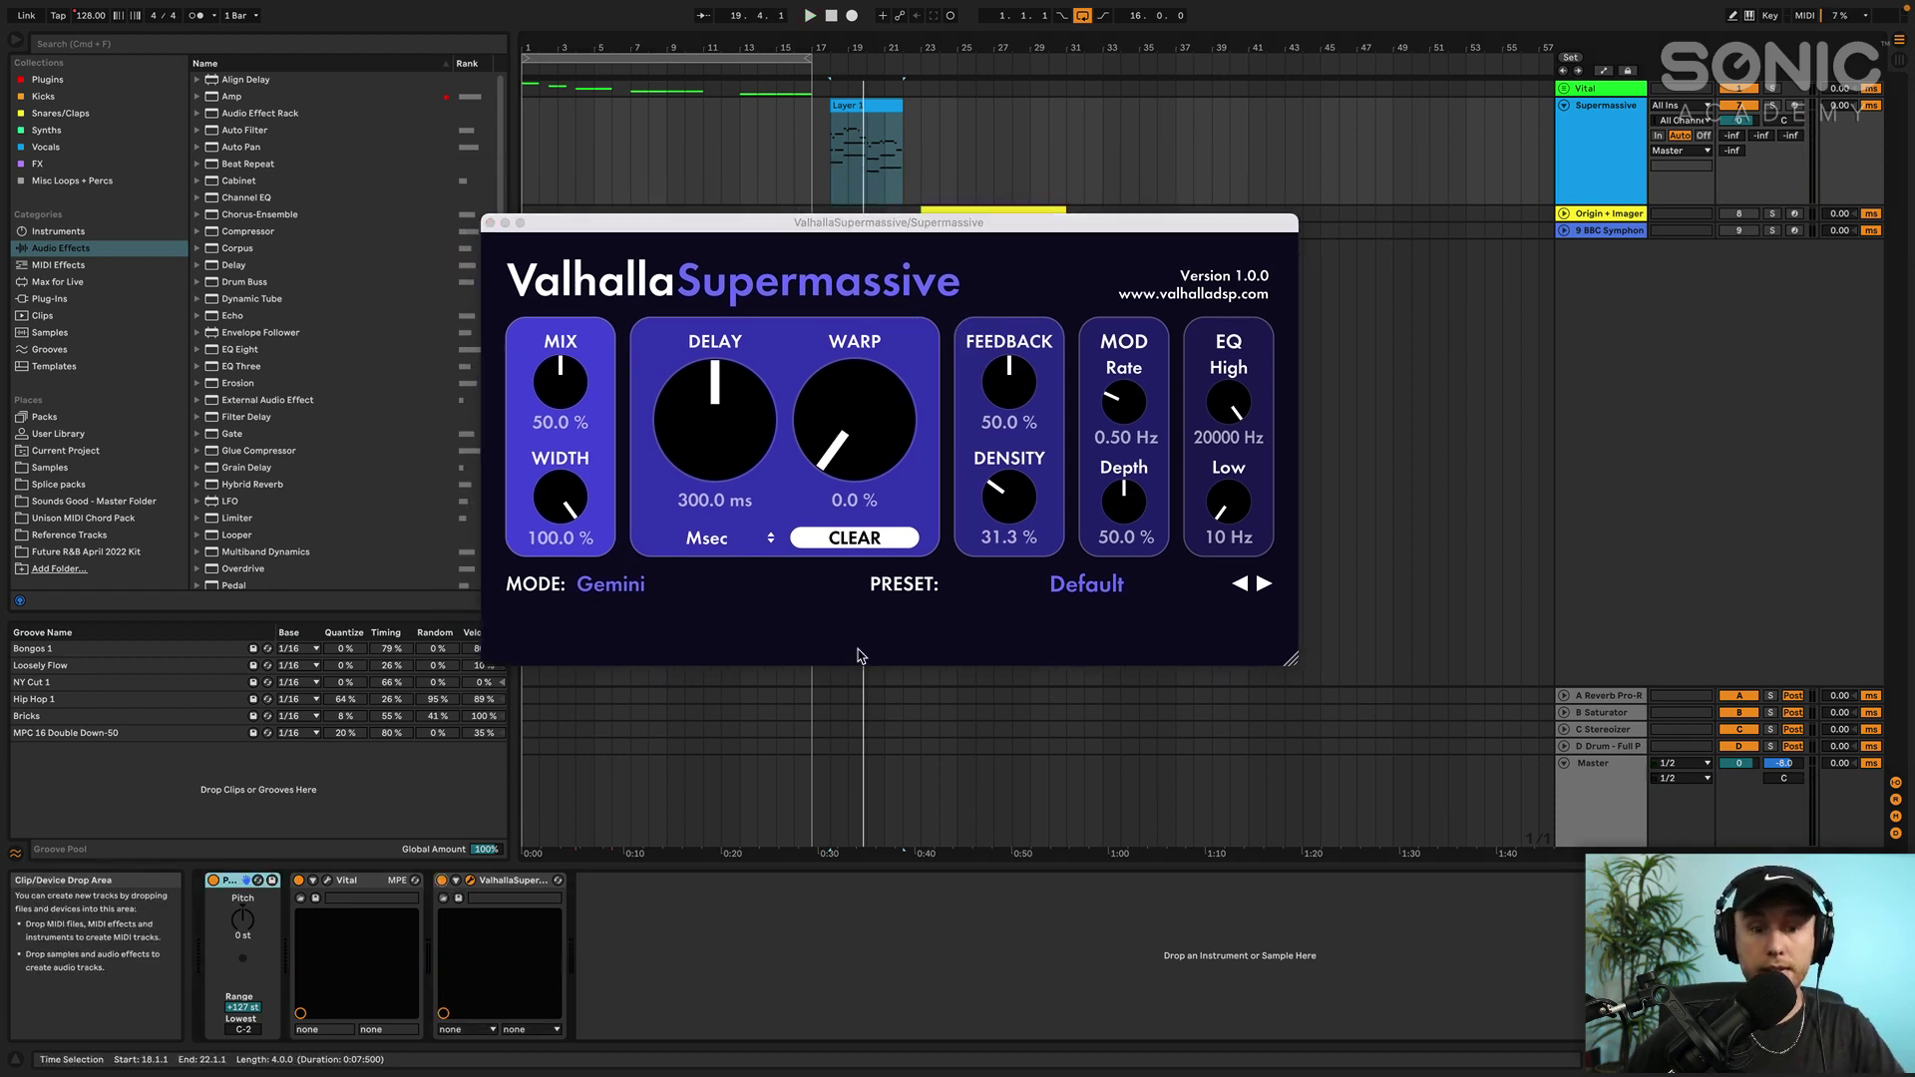
While playing the clip, set Supermassive's Delay to 448.8 ms, Warp to 48.3%, Density to 100% and low cut to 600 Hz
key(space)
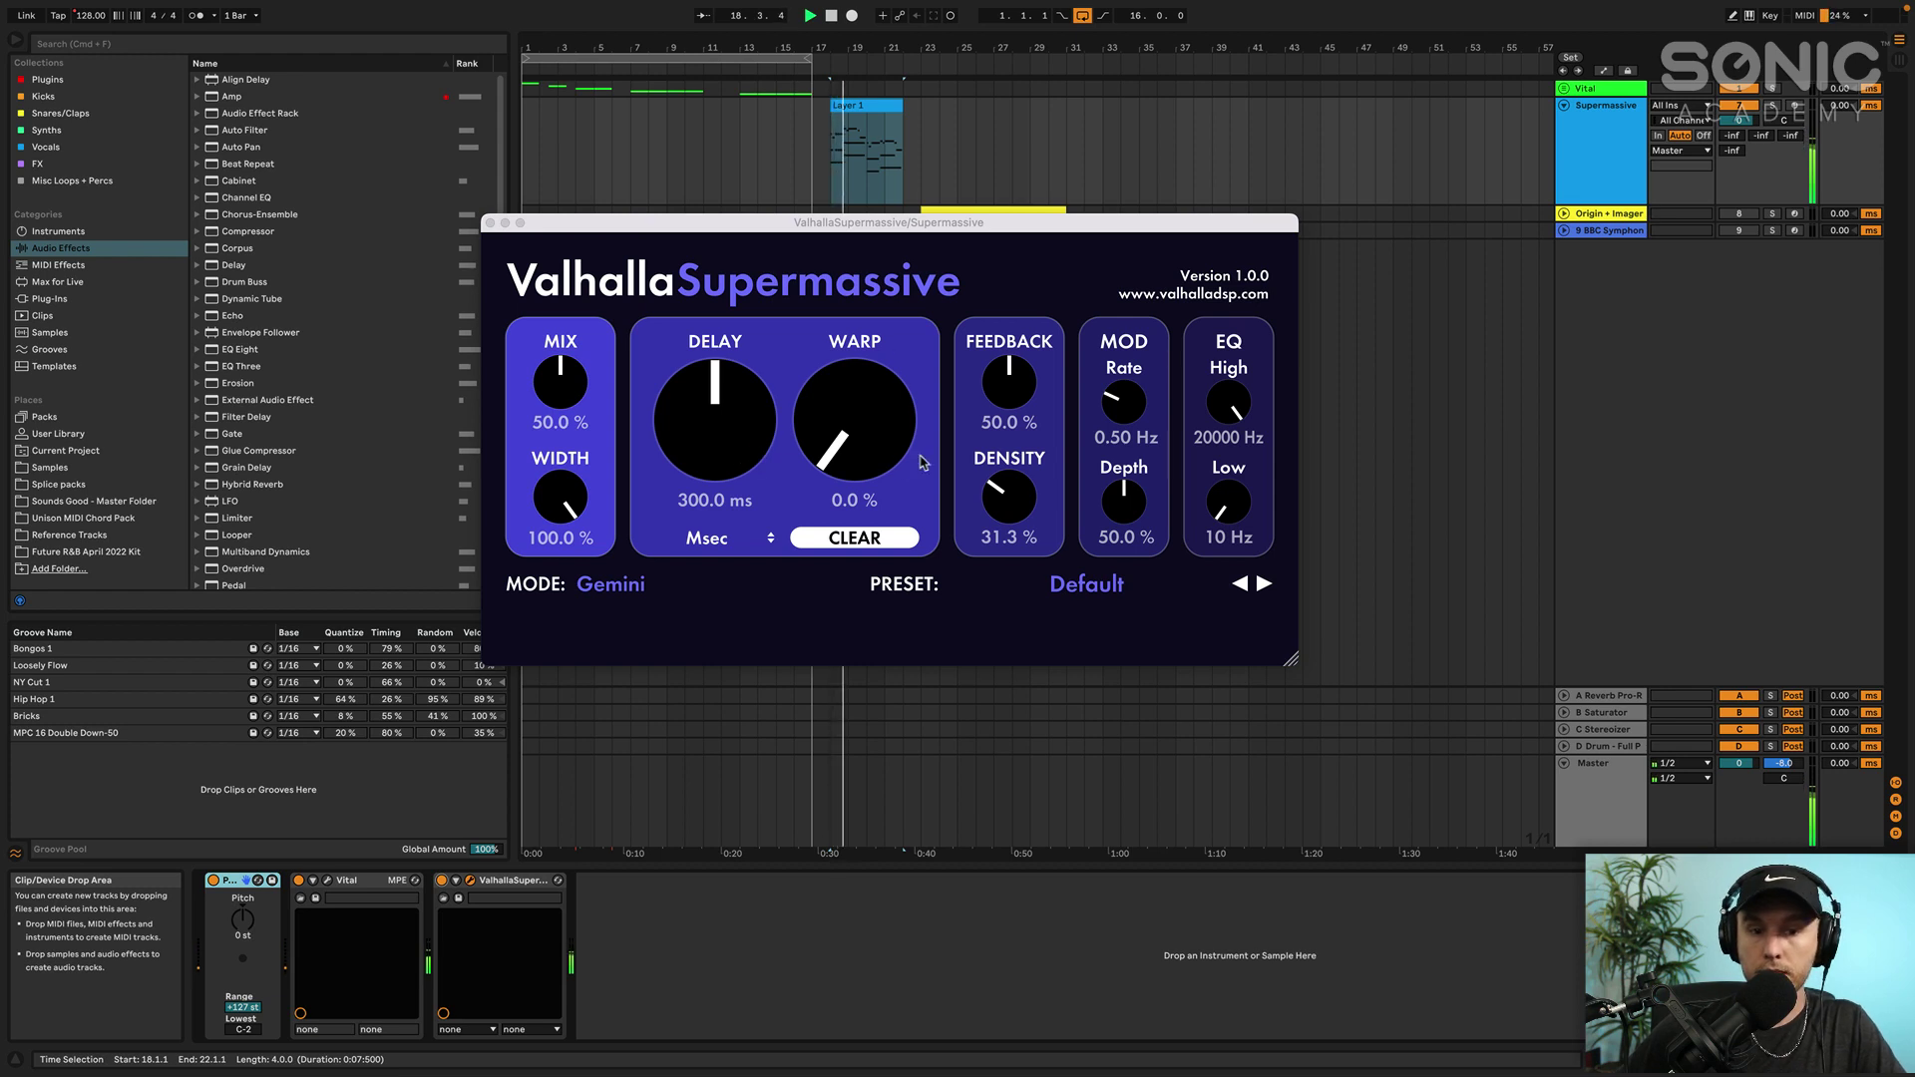
drag(743, 436, 864, 321)
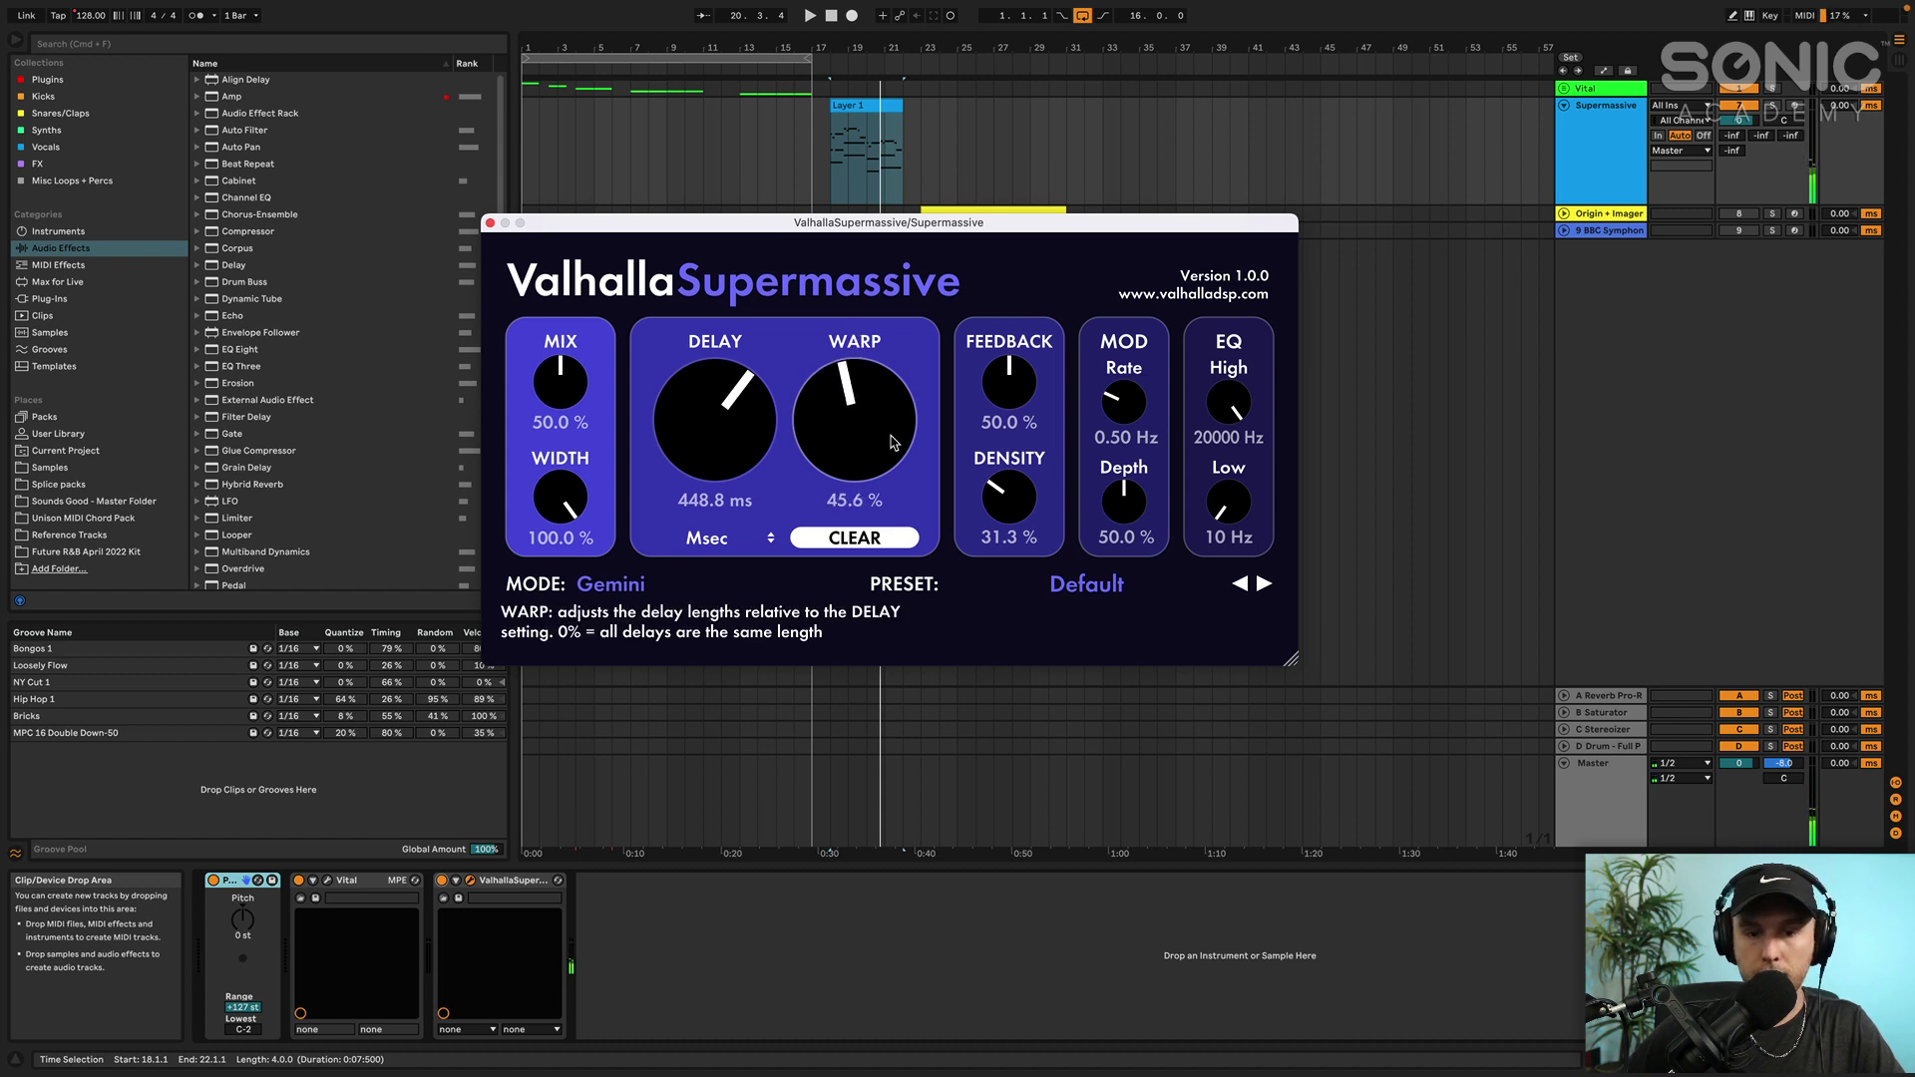
drag(1008, 495, 1013, 344)
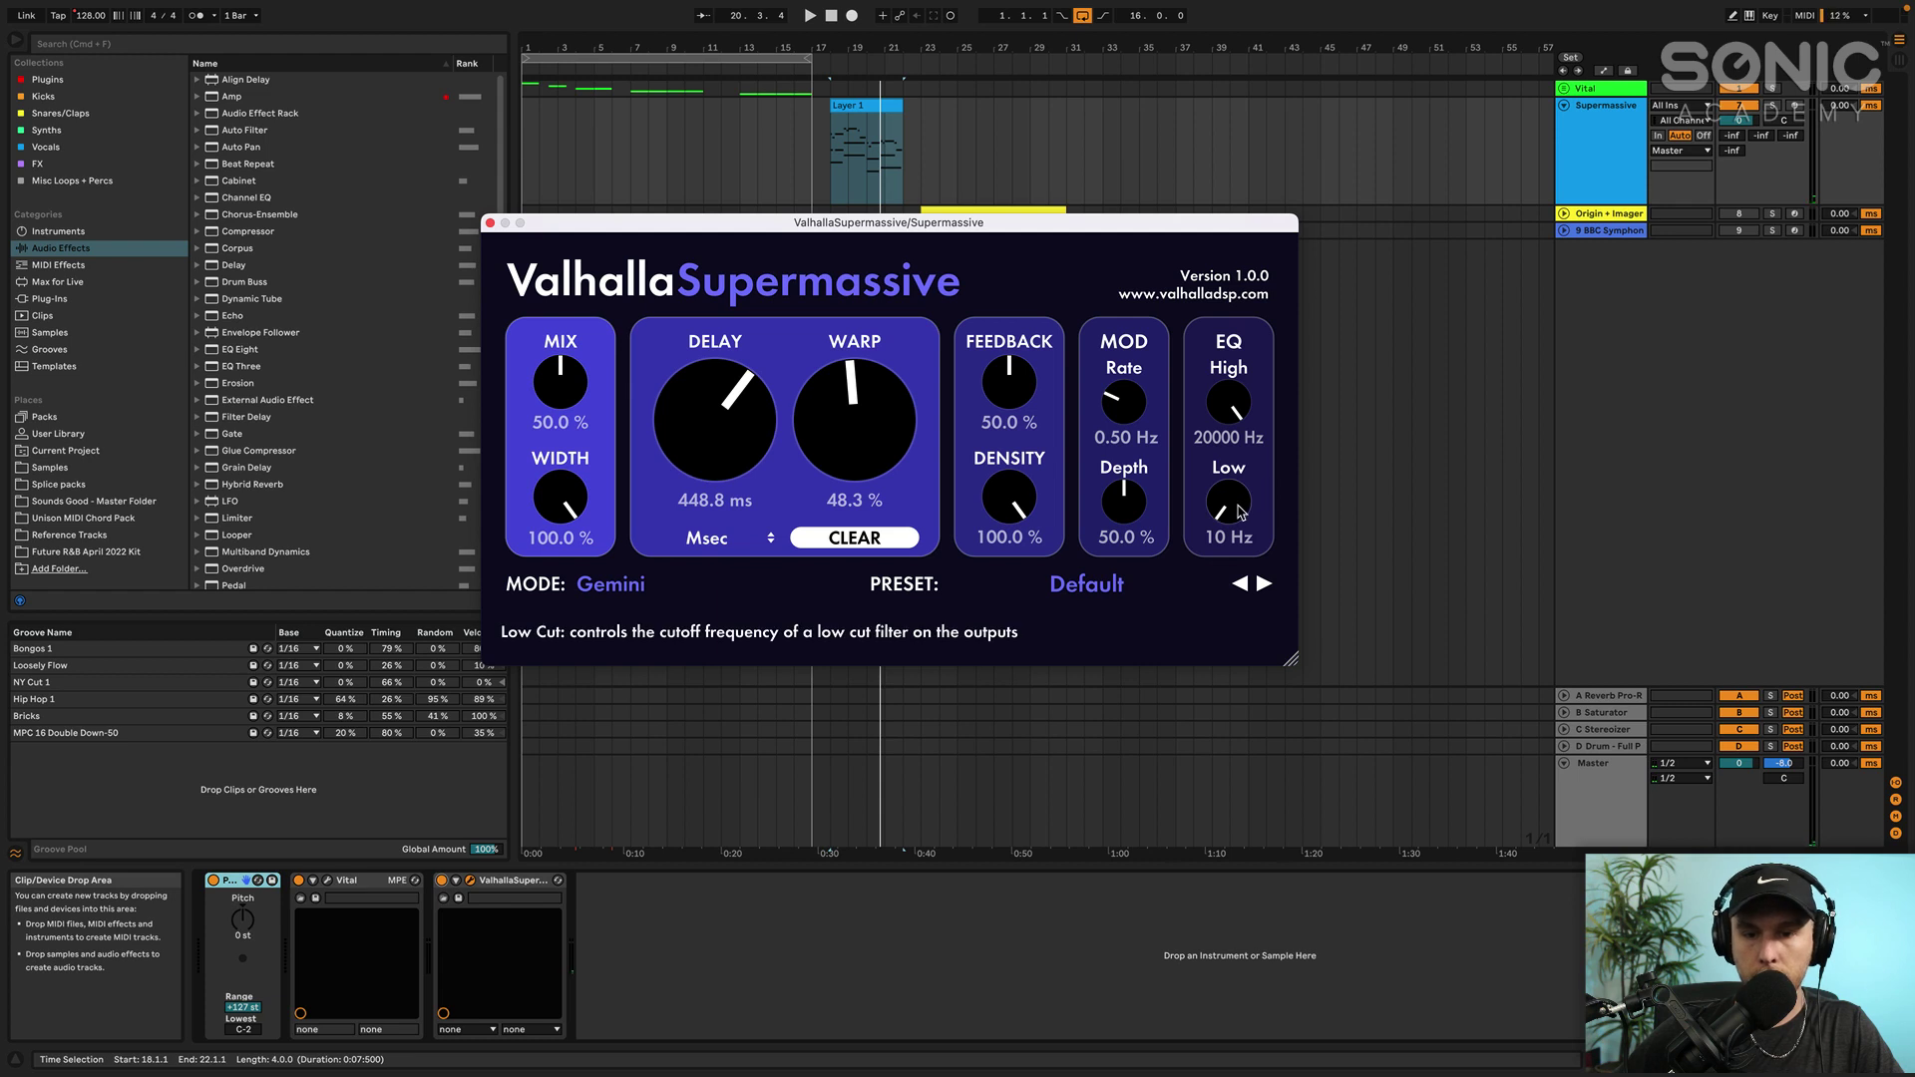
drag(1230, 504, 1237, 444)
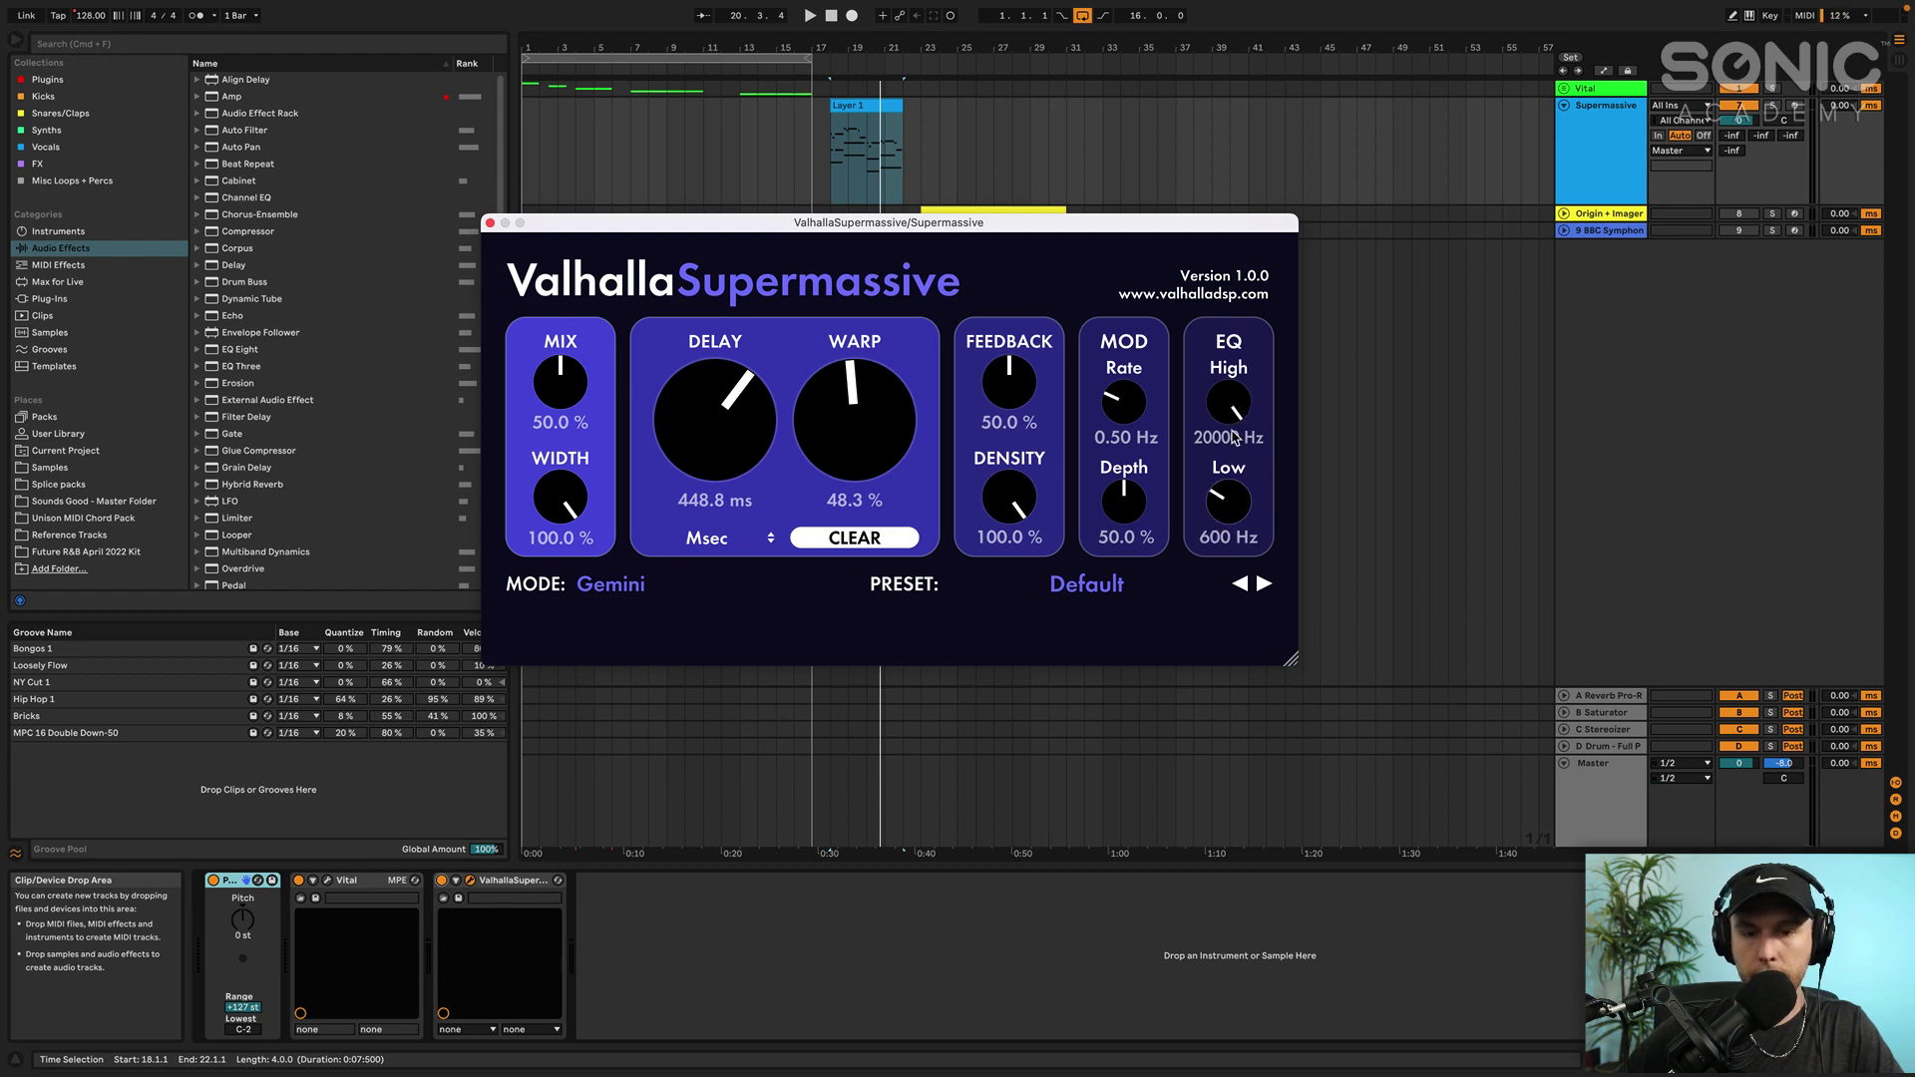
Replay the clip and set Supermassive's Delay to 588.5 ms, Warp to 100% and Feedback to 65.6%
key(space)
mouse_move(797, 448)
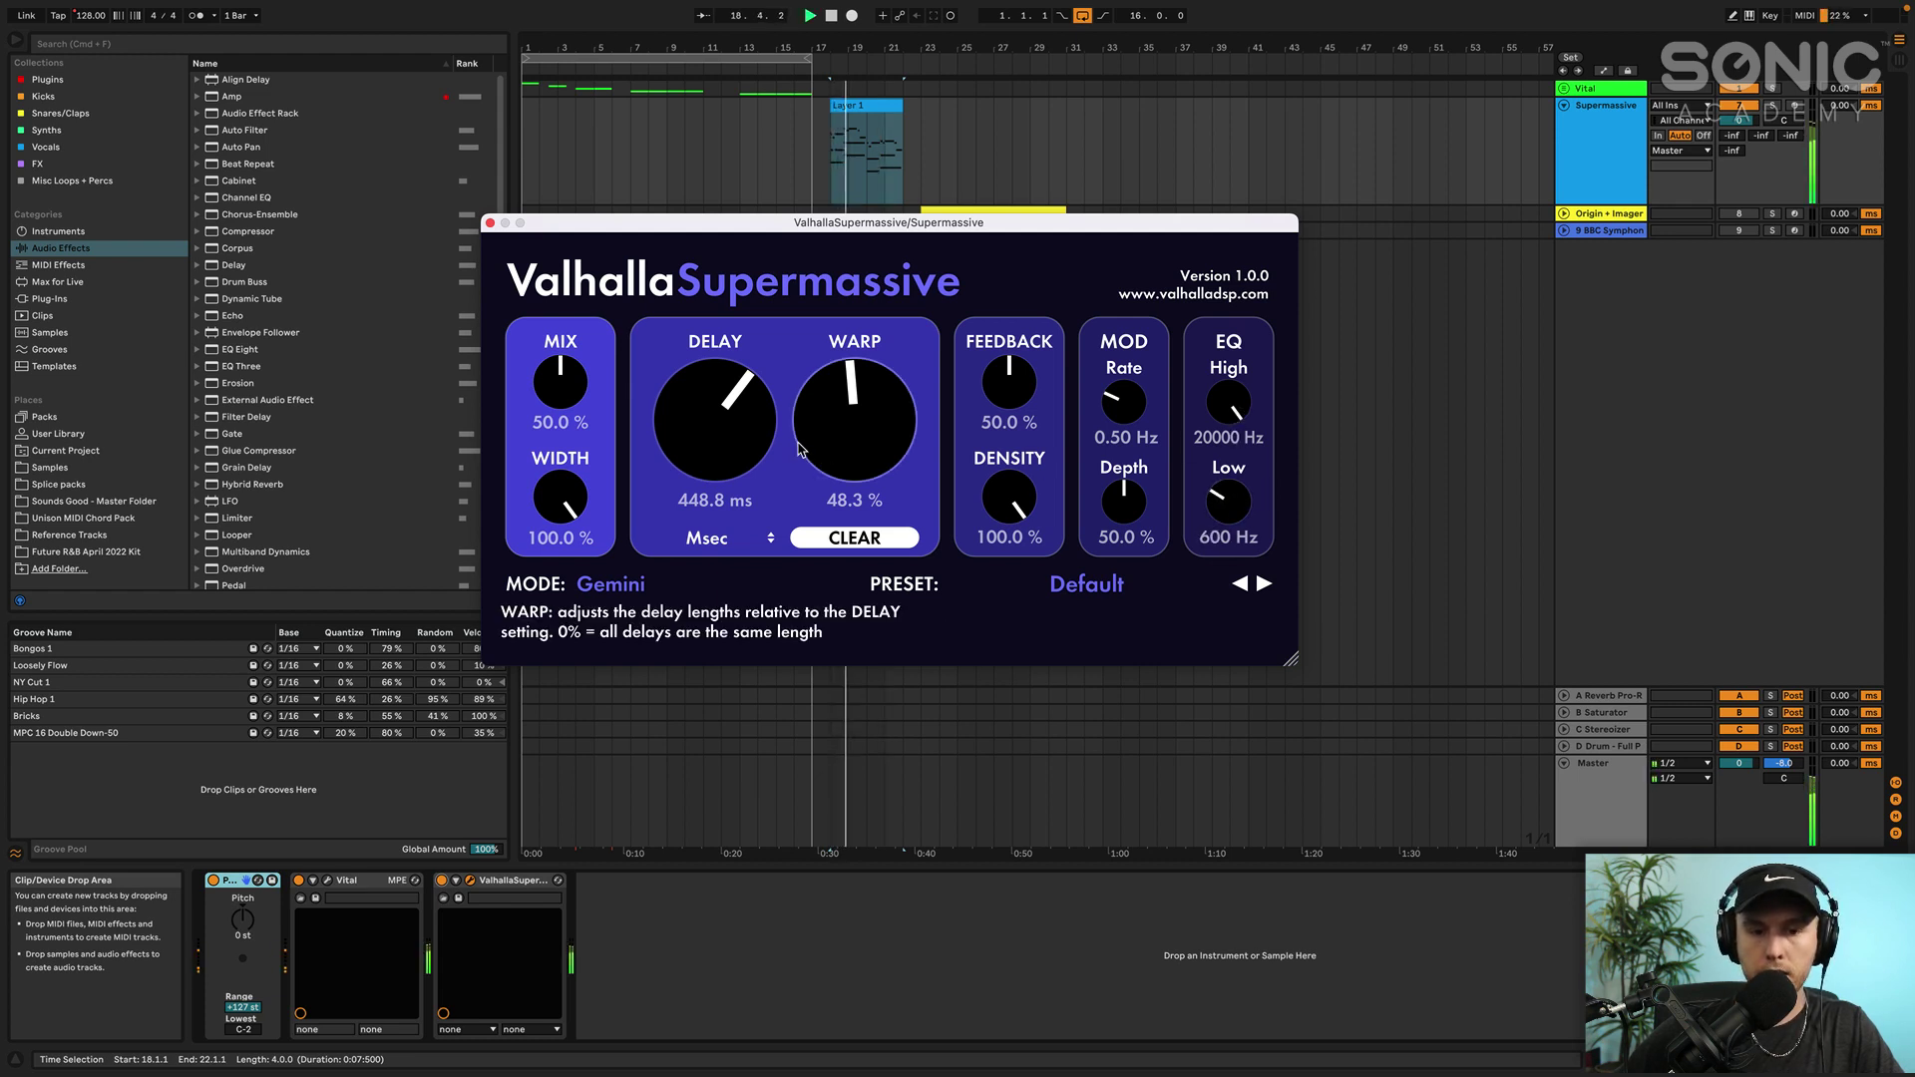
drag(727, 423, 729, 384)
drag(818, 429, 846, 372)
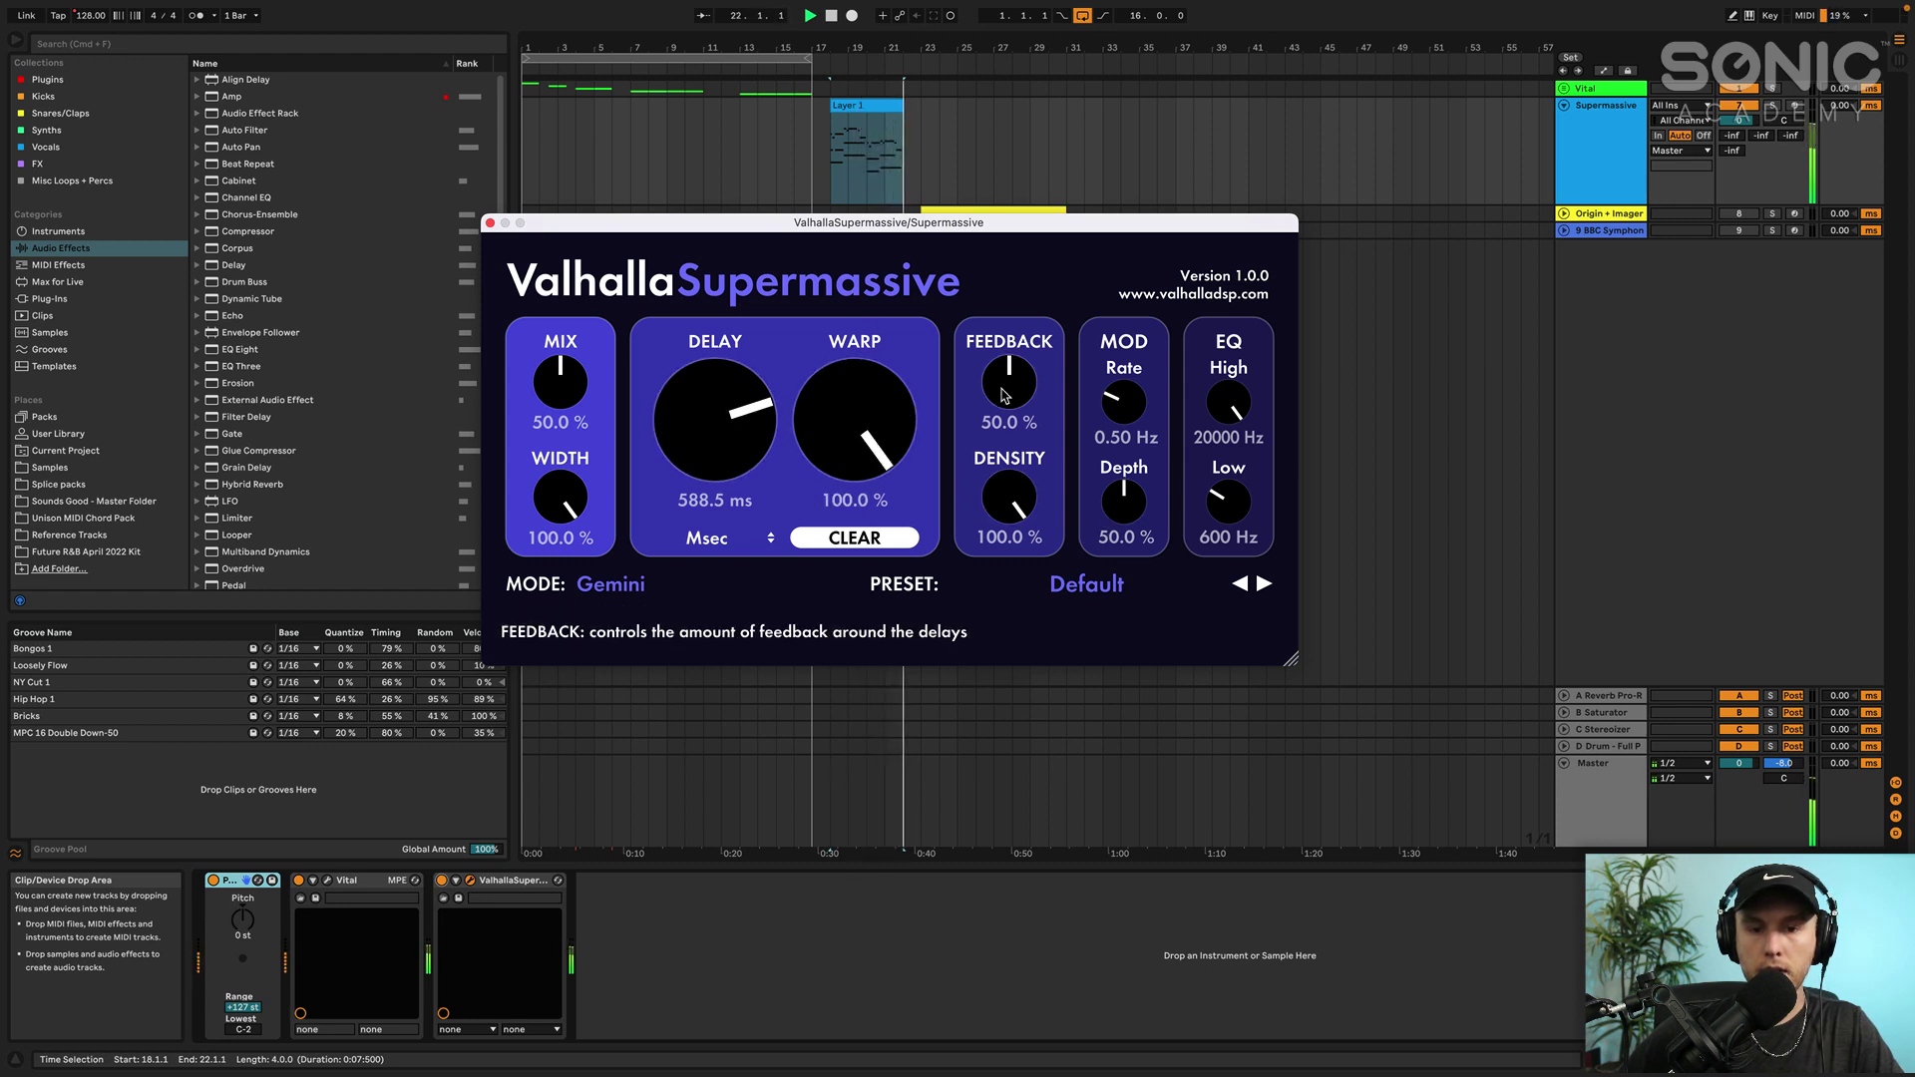
drag(1004, 395, 1009, 371)
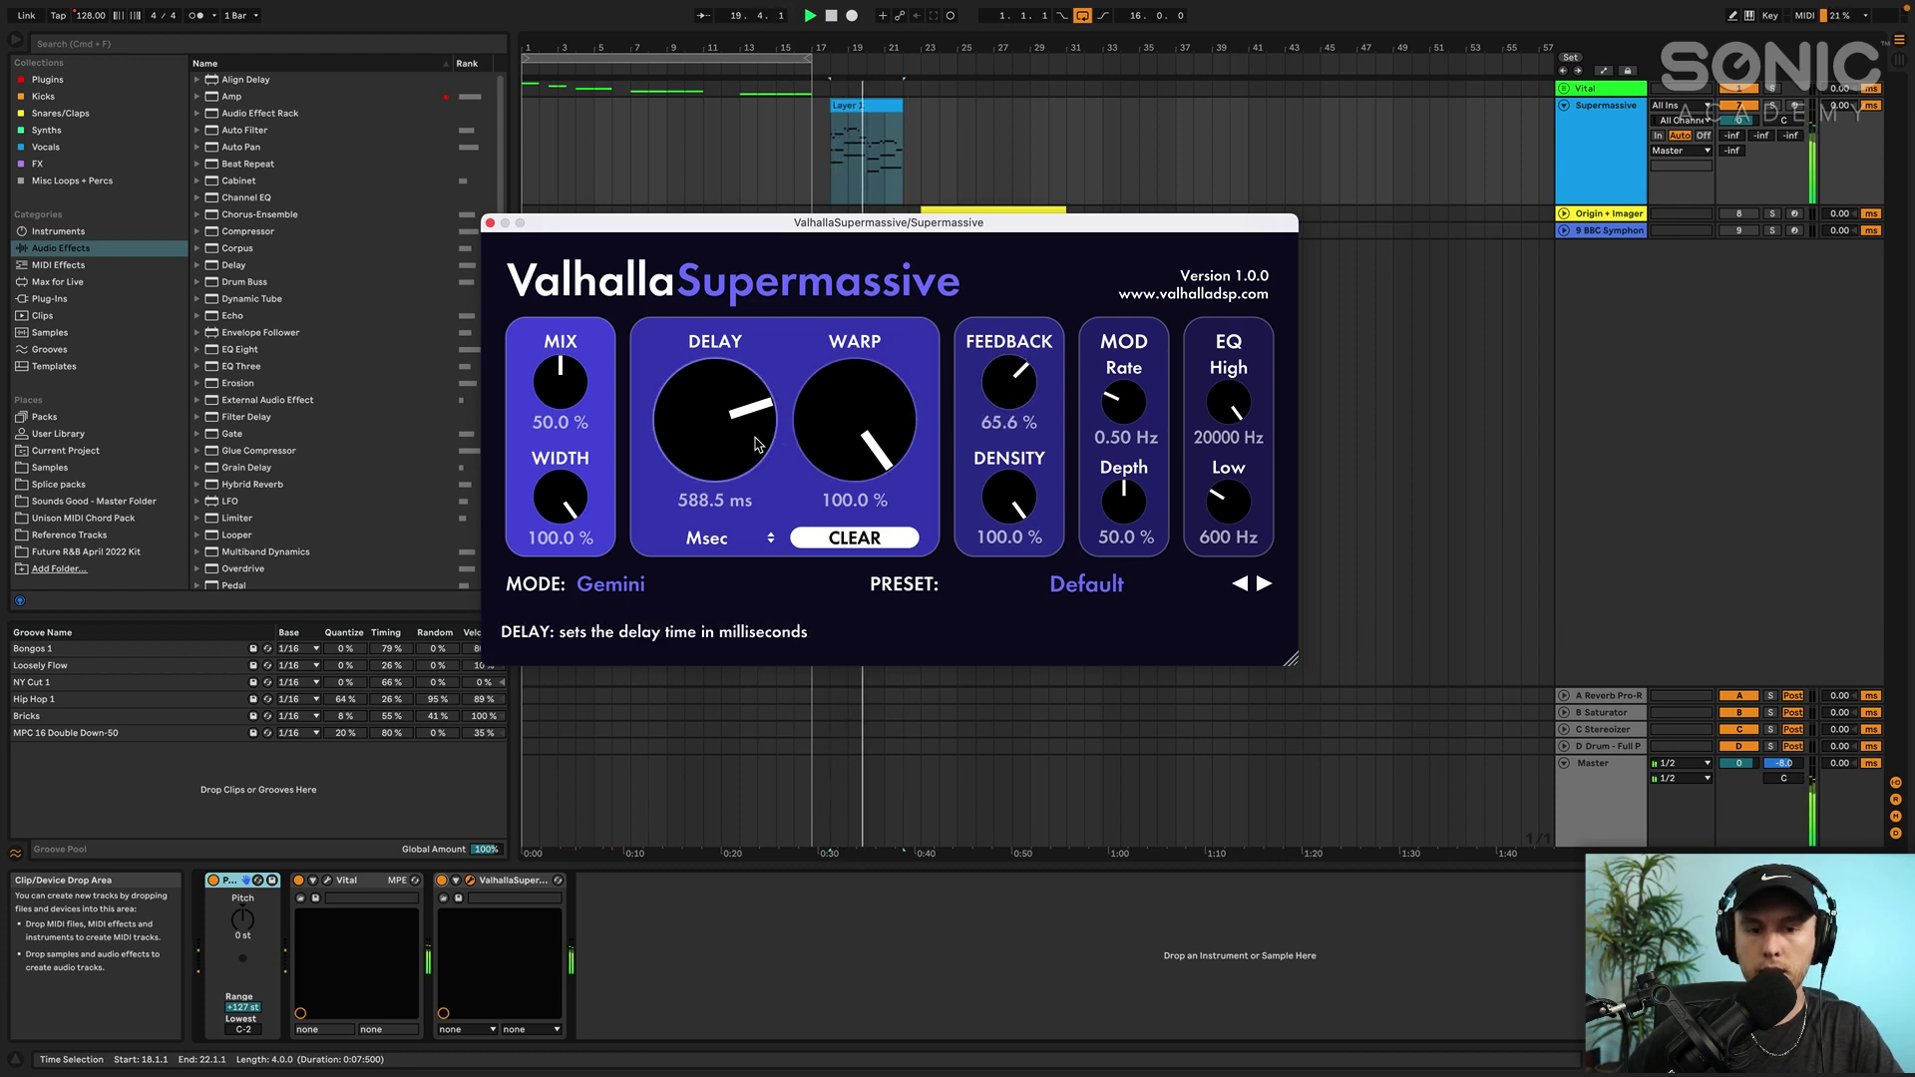
Sweep Supermassive's Delay down to 0 ms, clear the echoes, and set Delay to 293.4 ms and modulation Depth to 71.7%
drag(756, 444, 761, 684)
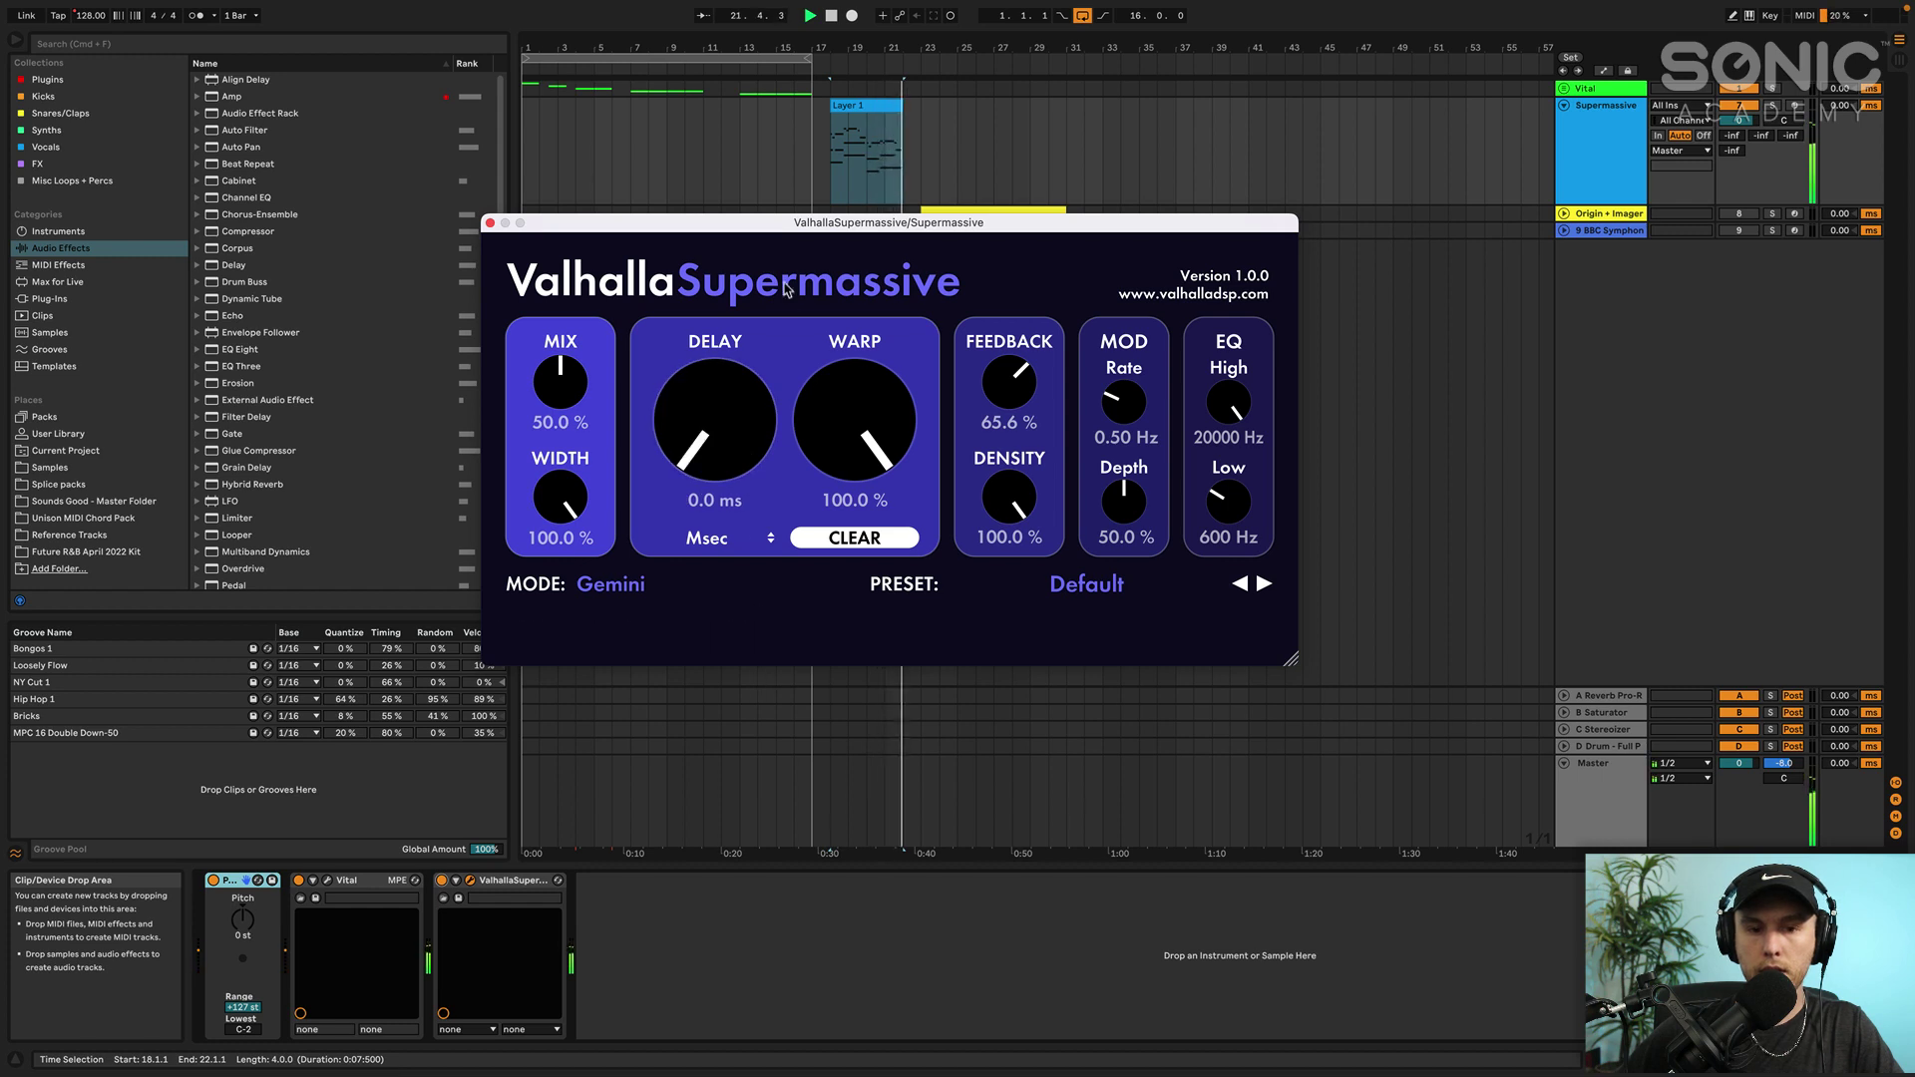
drag(736, 450, 735, 391)
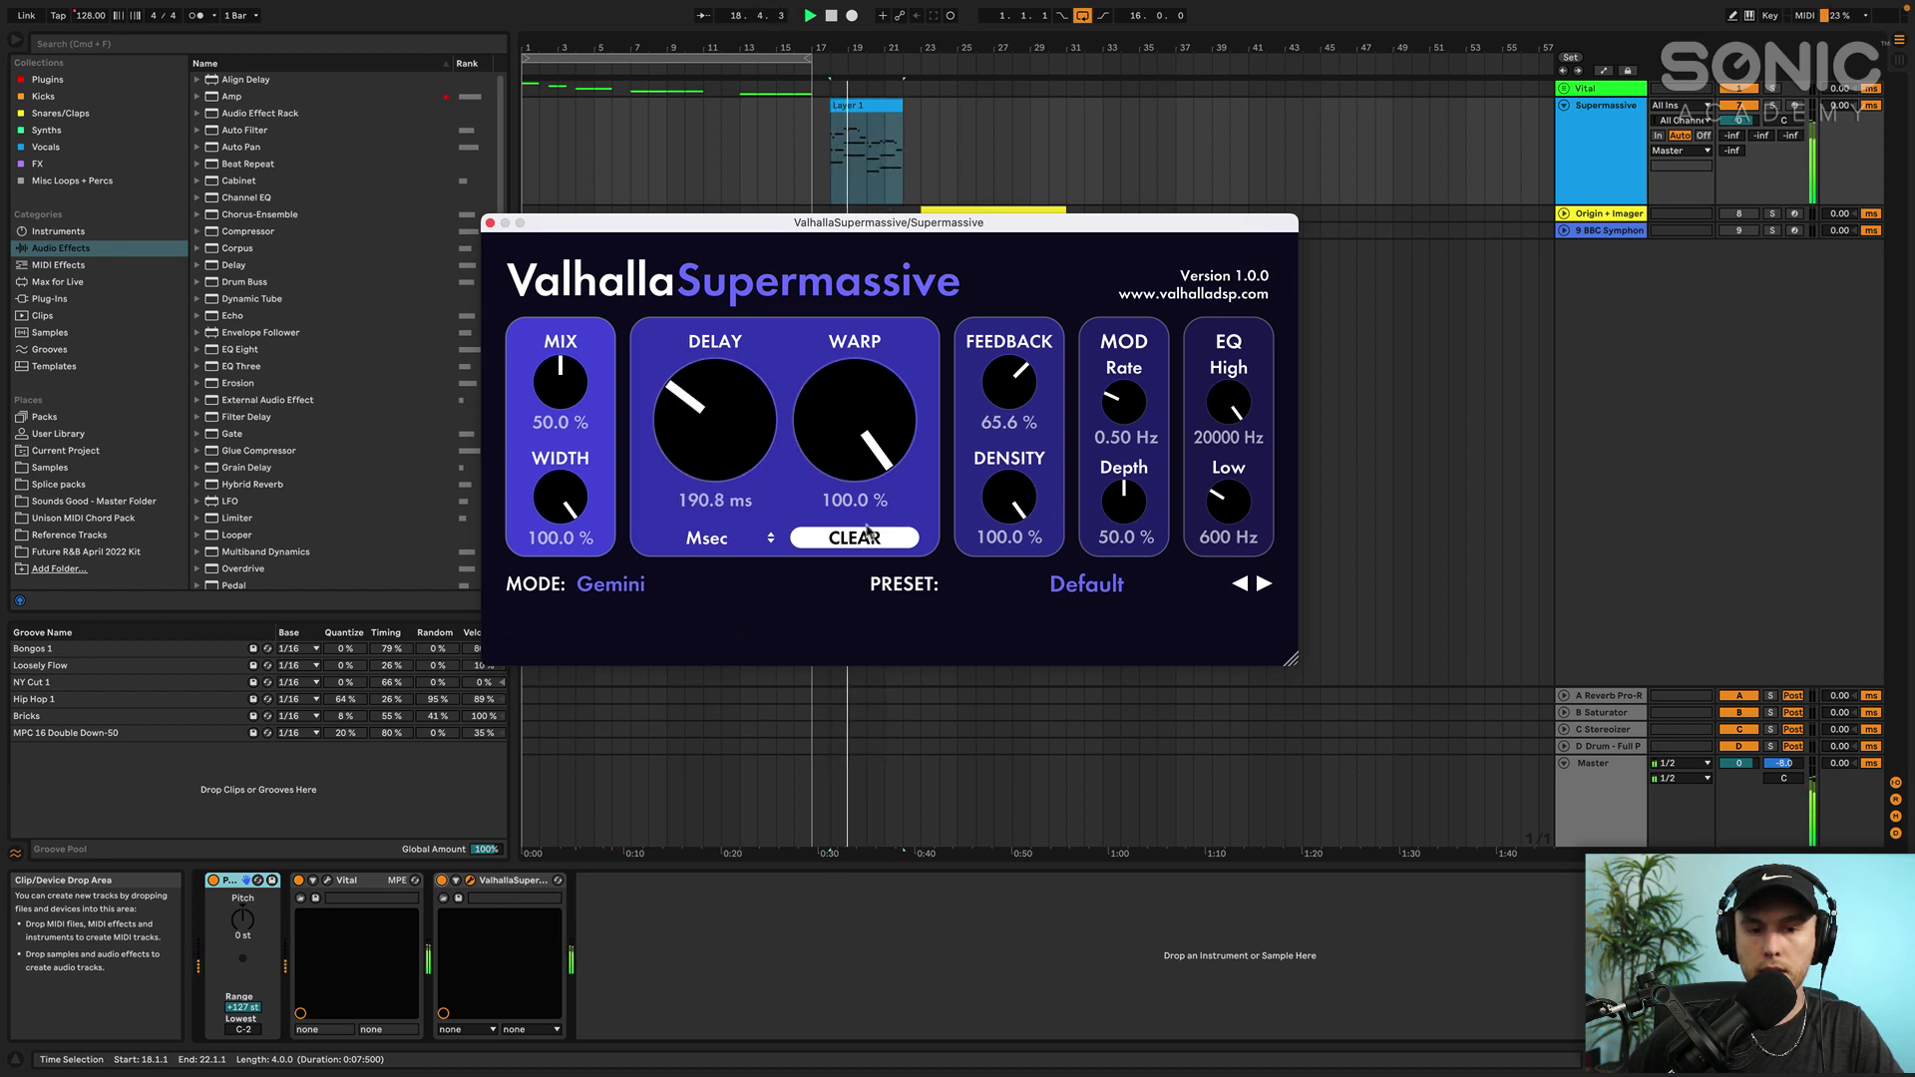
click(866, 534)
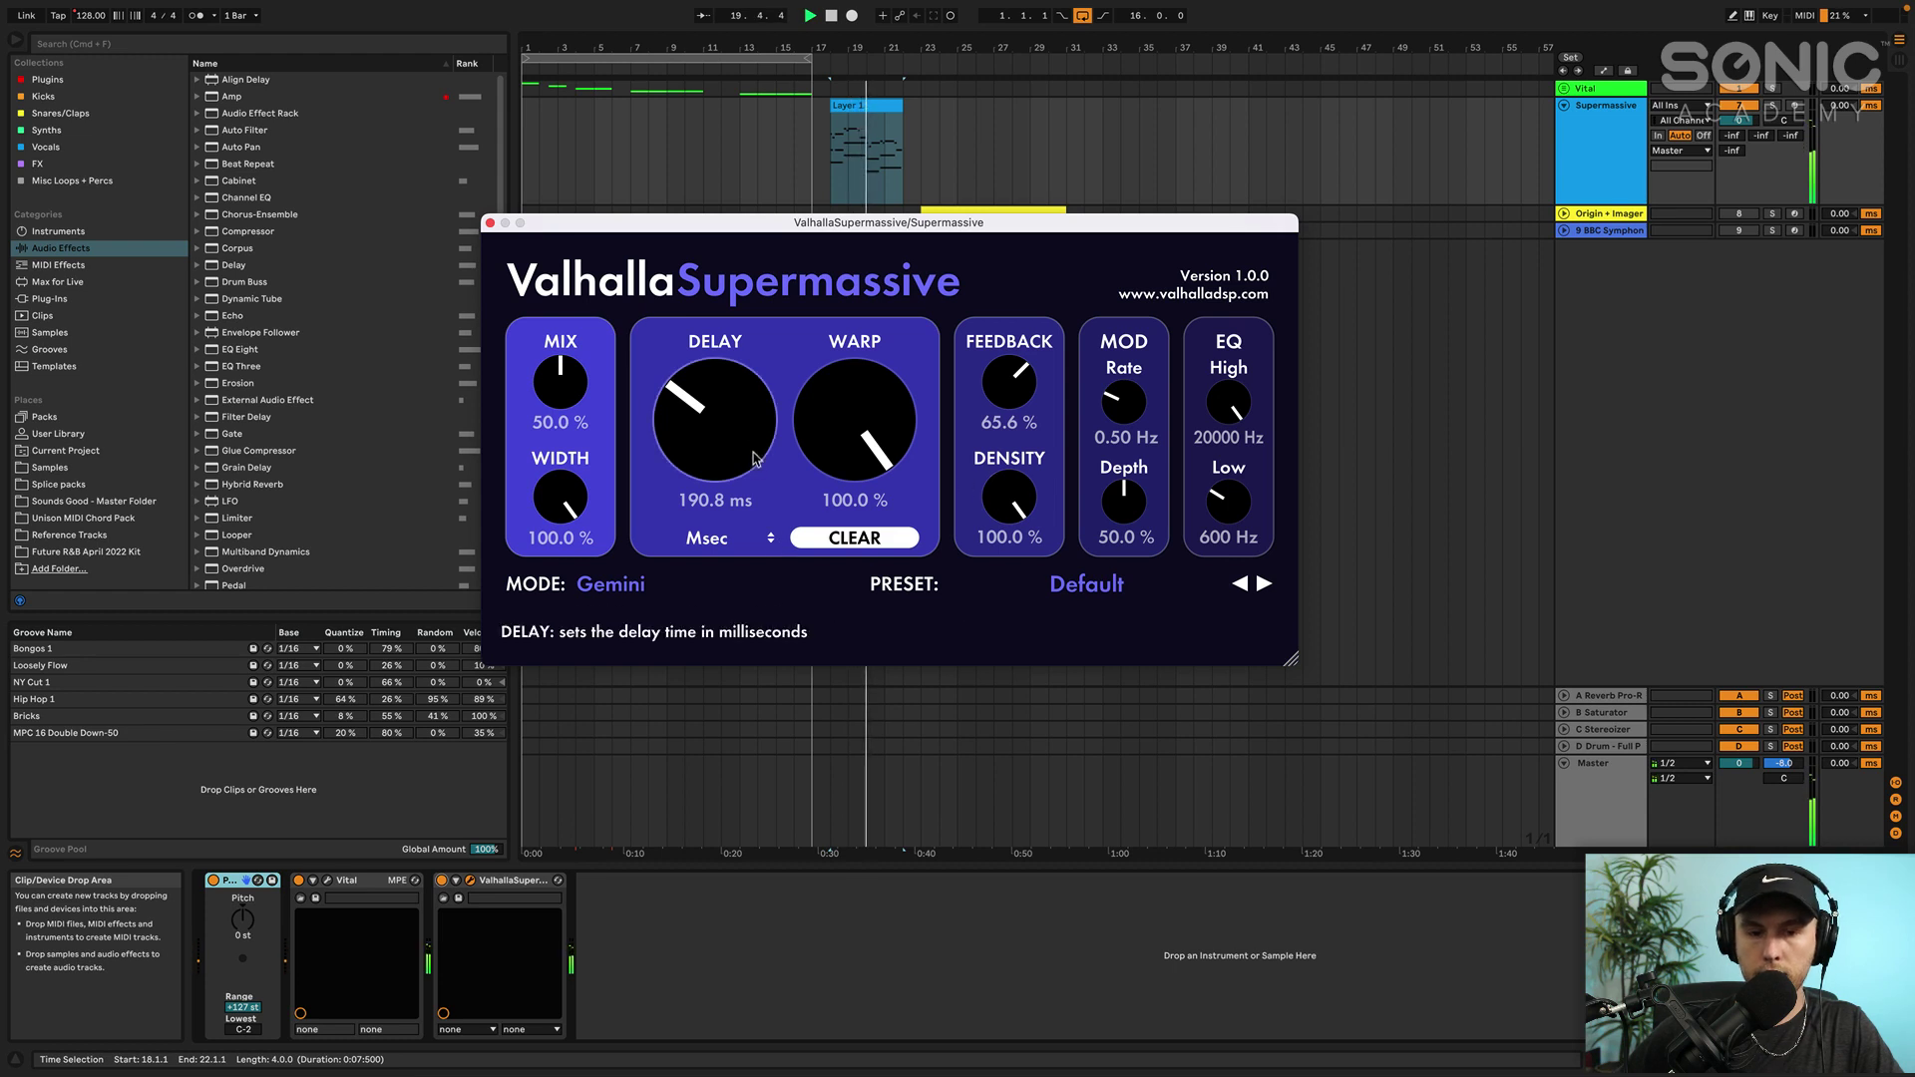
drag(755, 459, 755, 430)
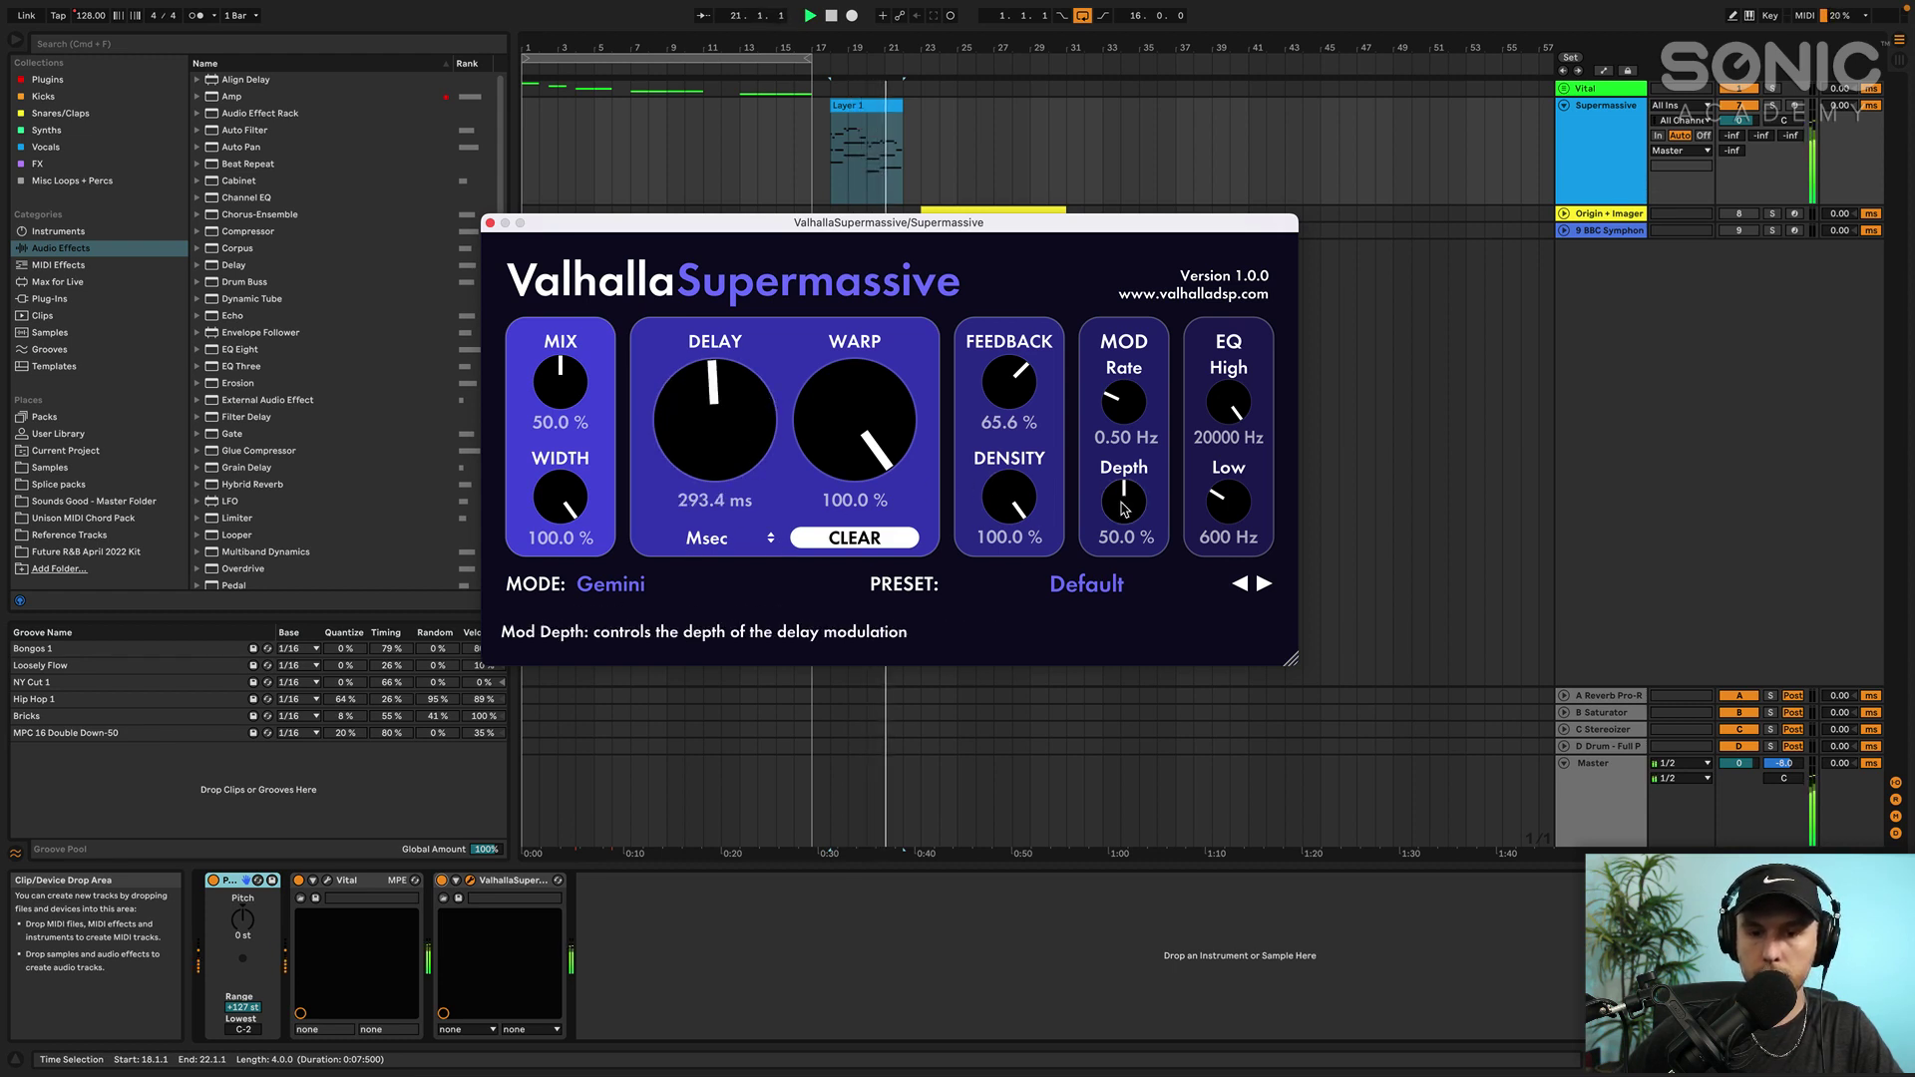
drag(1124, 509, 1124, 487)
View Supermassive's available modes and load the Happy Little Clouds preset from the Z-Massive reverbs
click(648, 583)
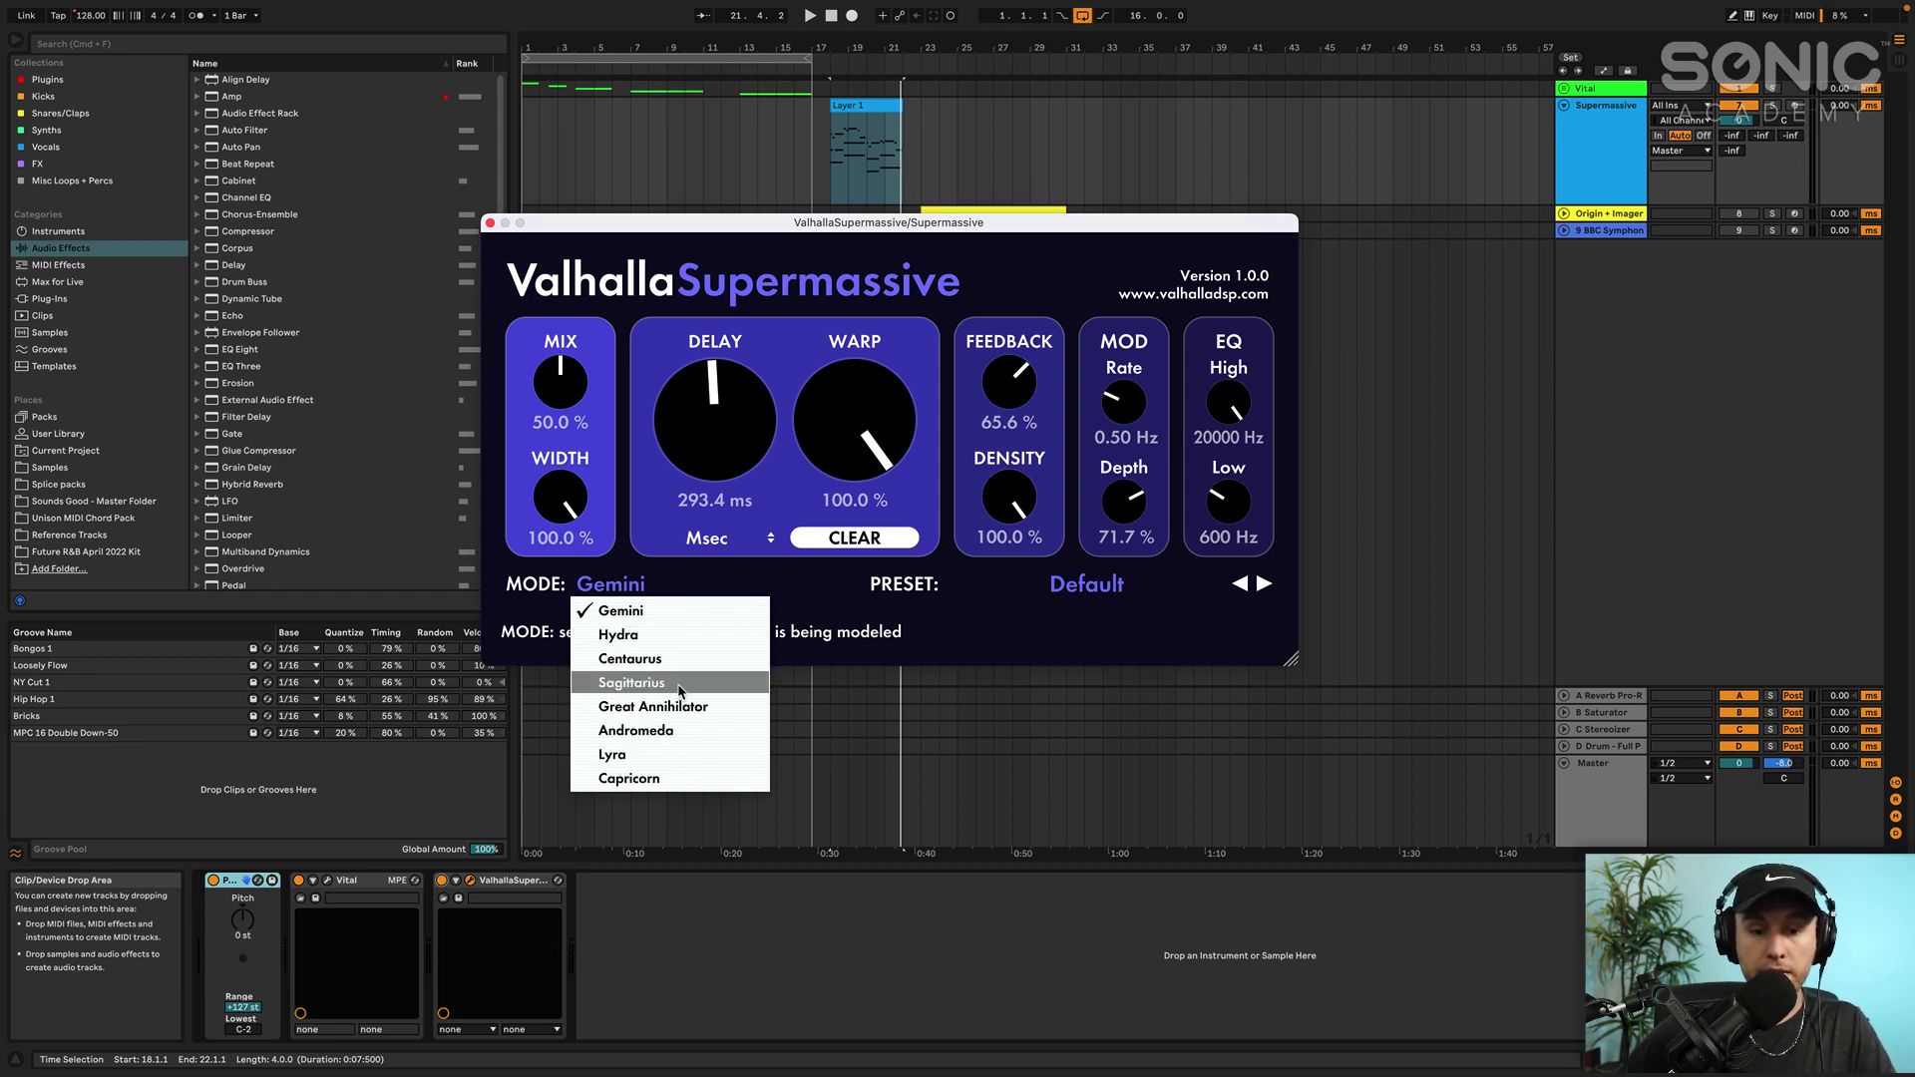
click(1097, 584)
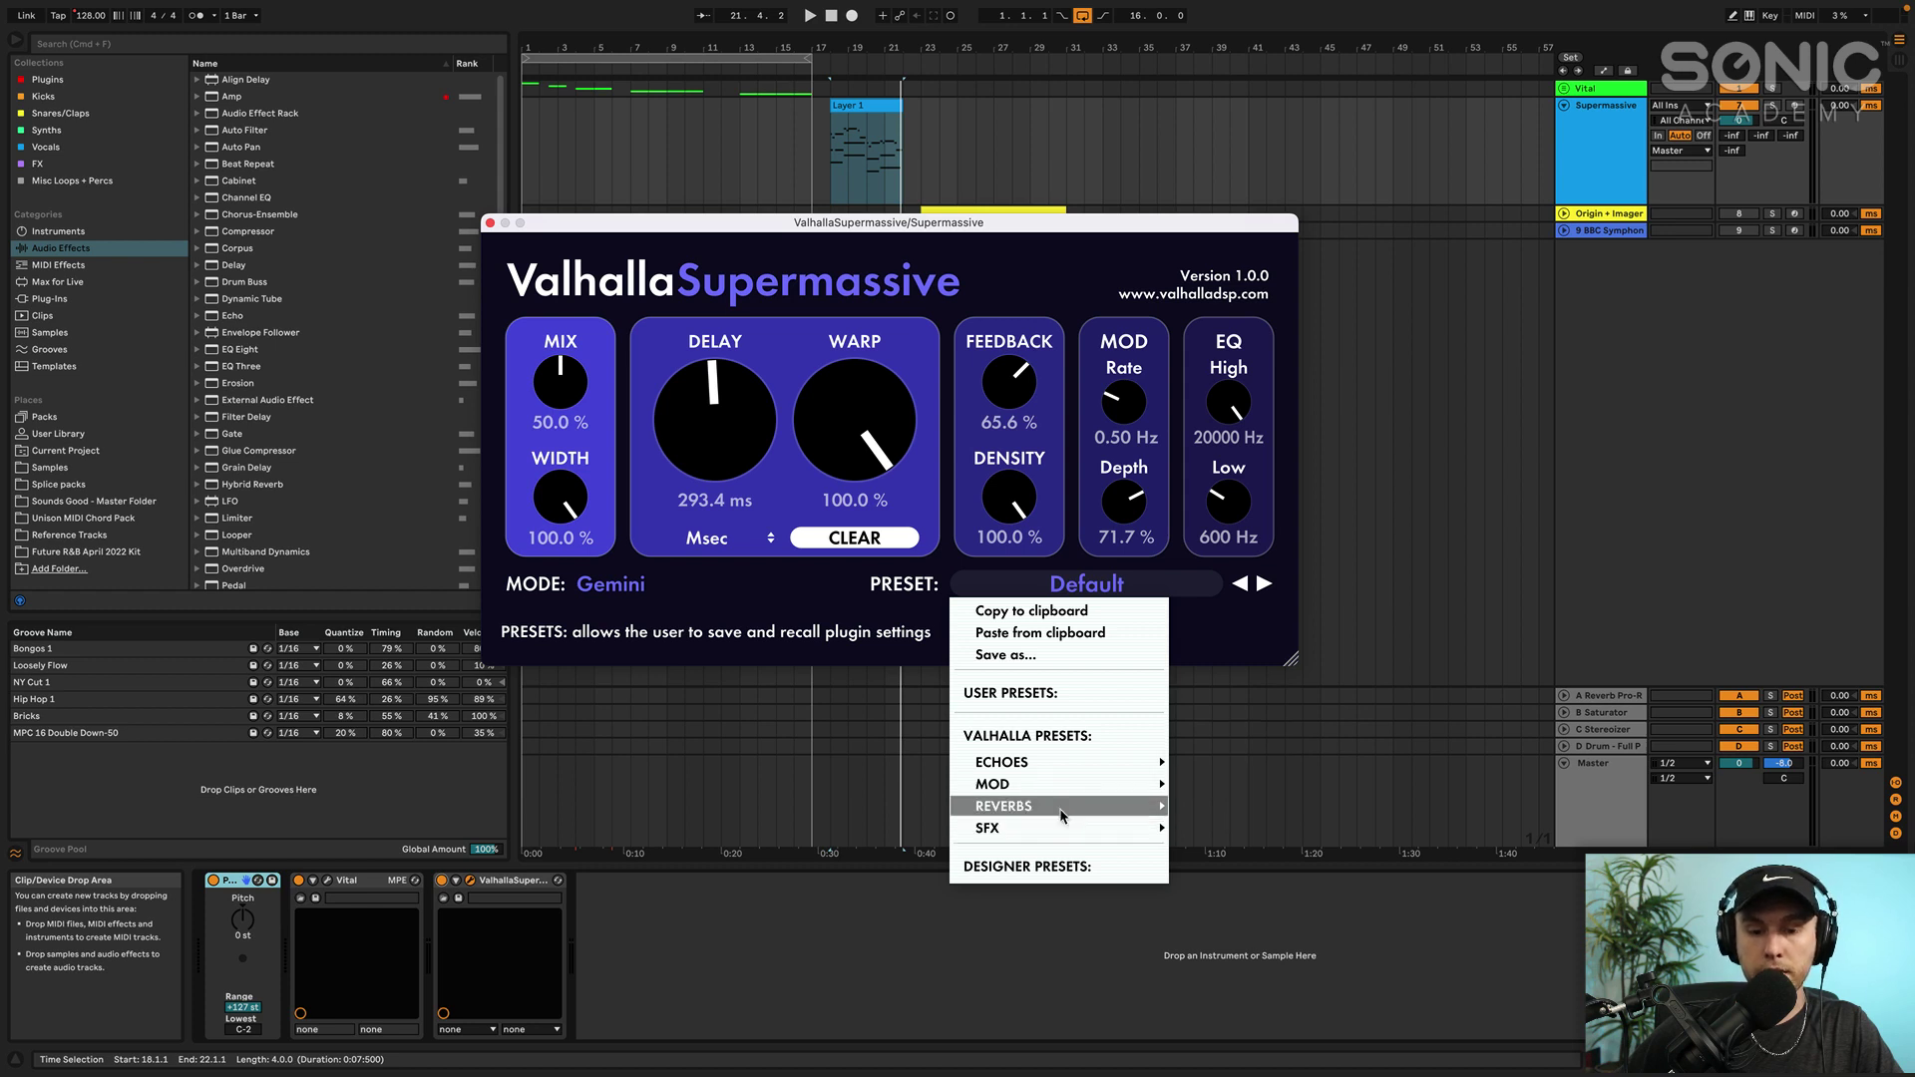
mouse_move(1064, 812)
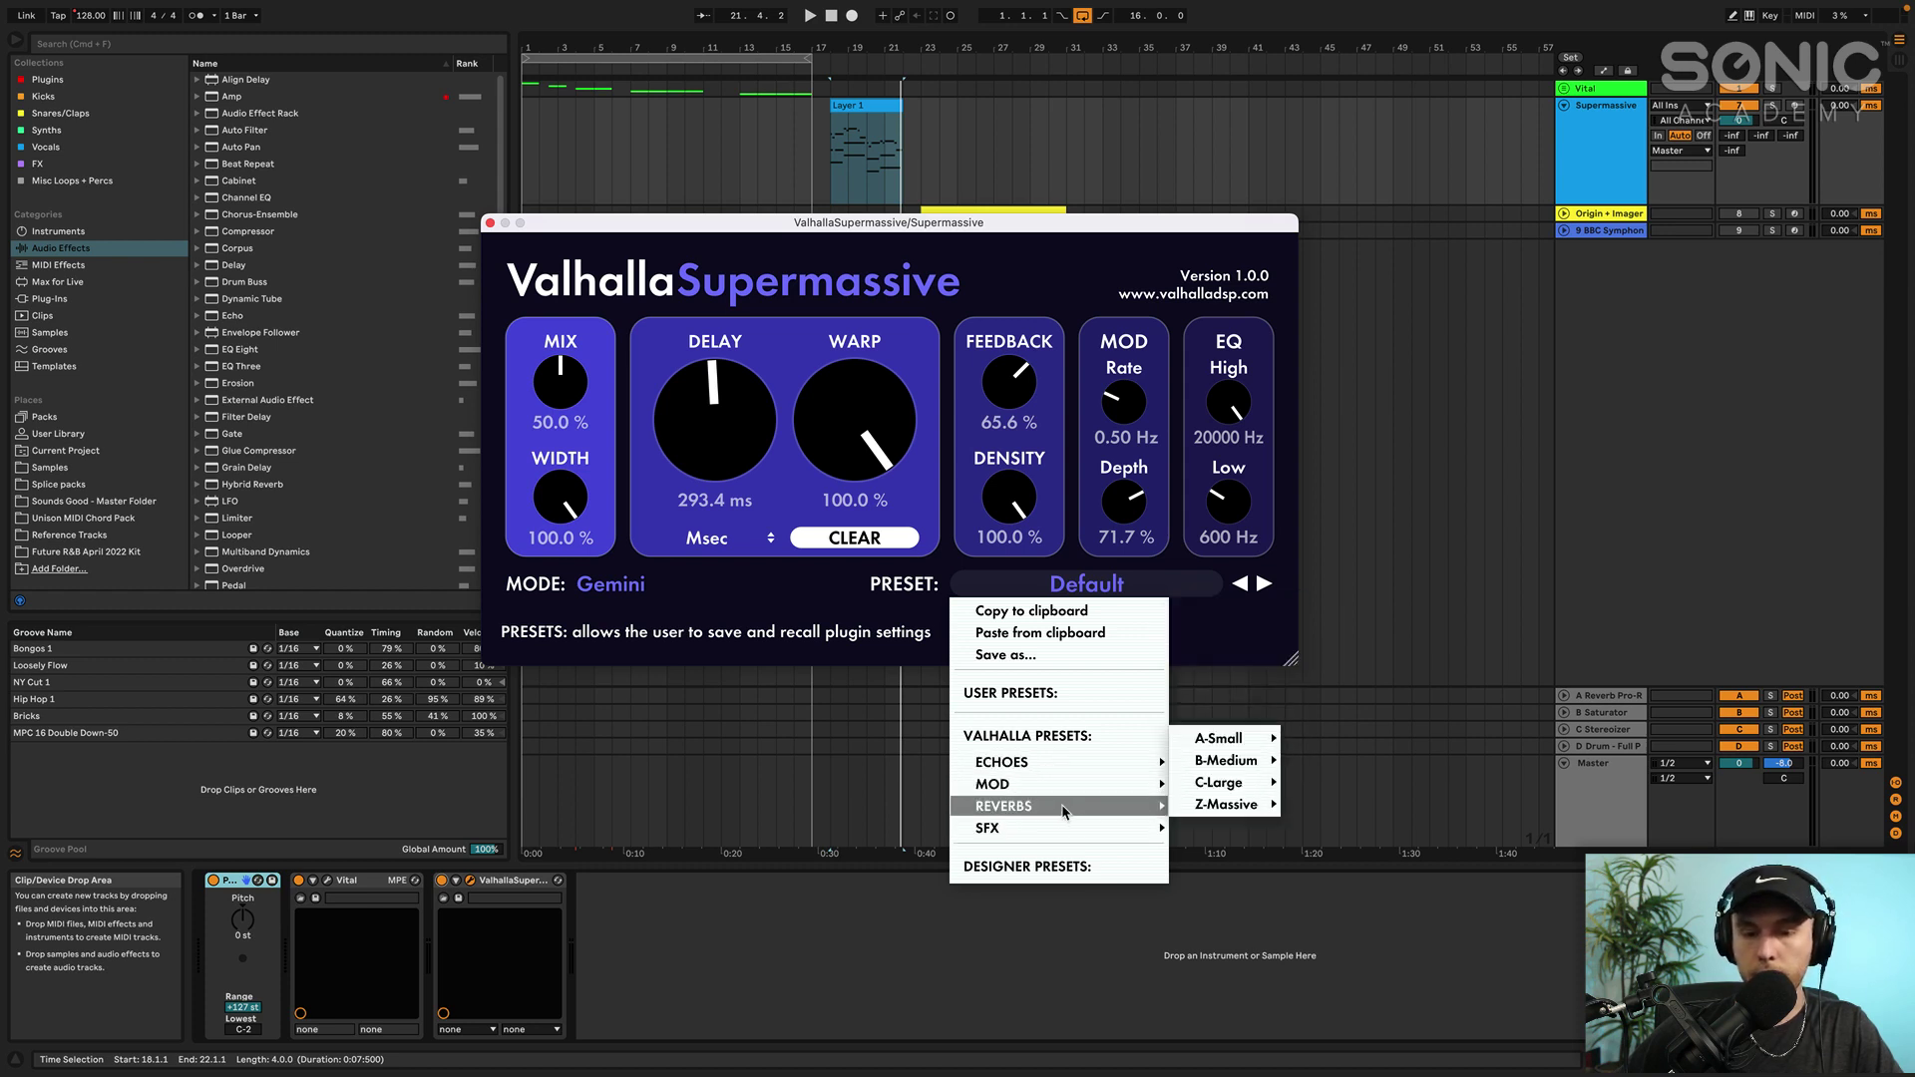
mouse_move(1237, 806)
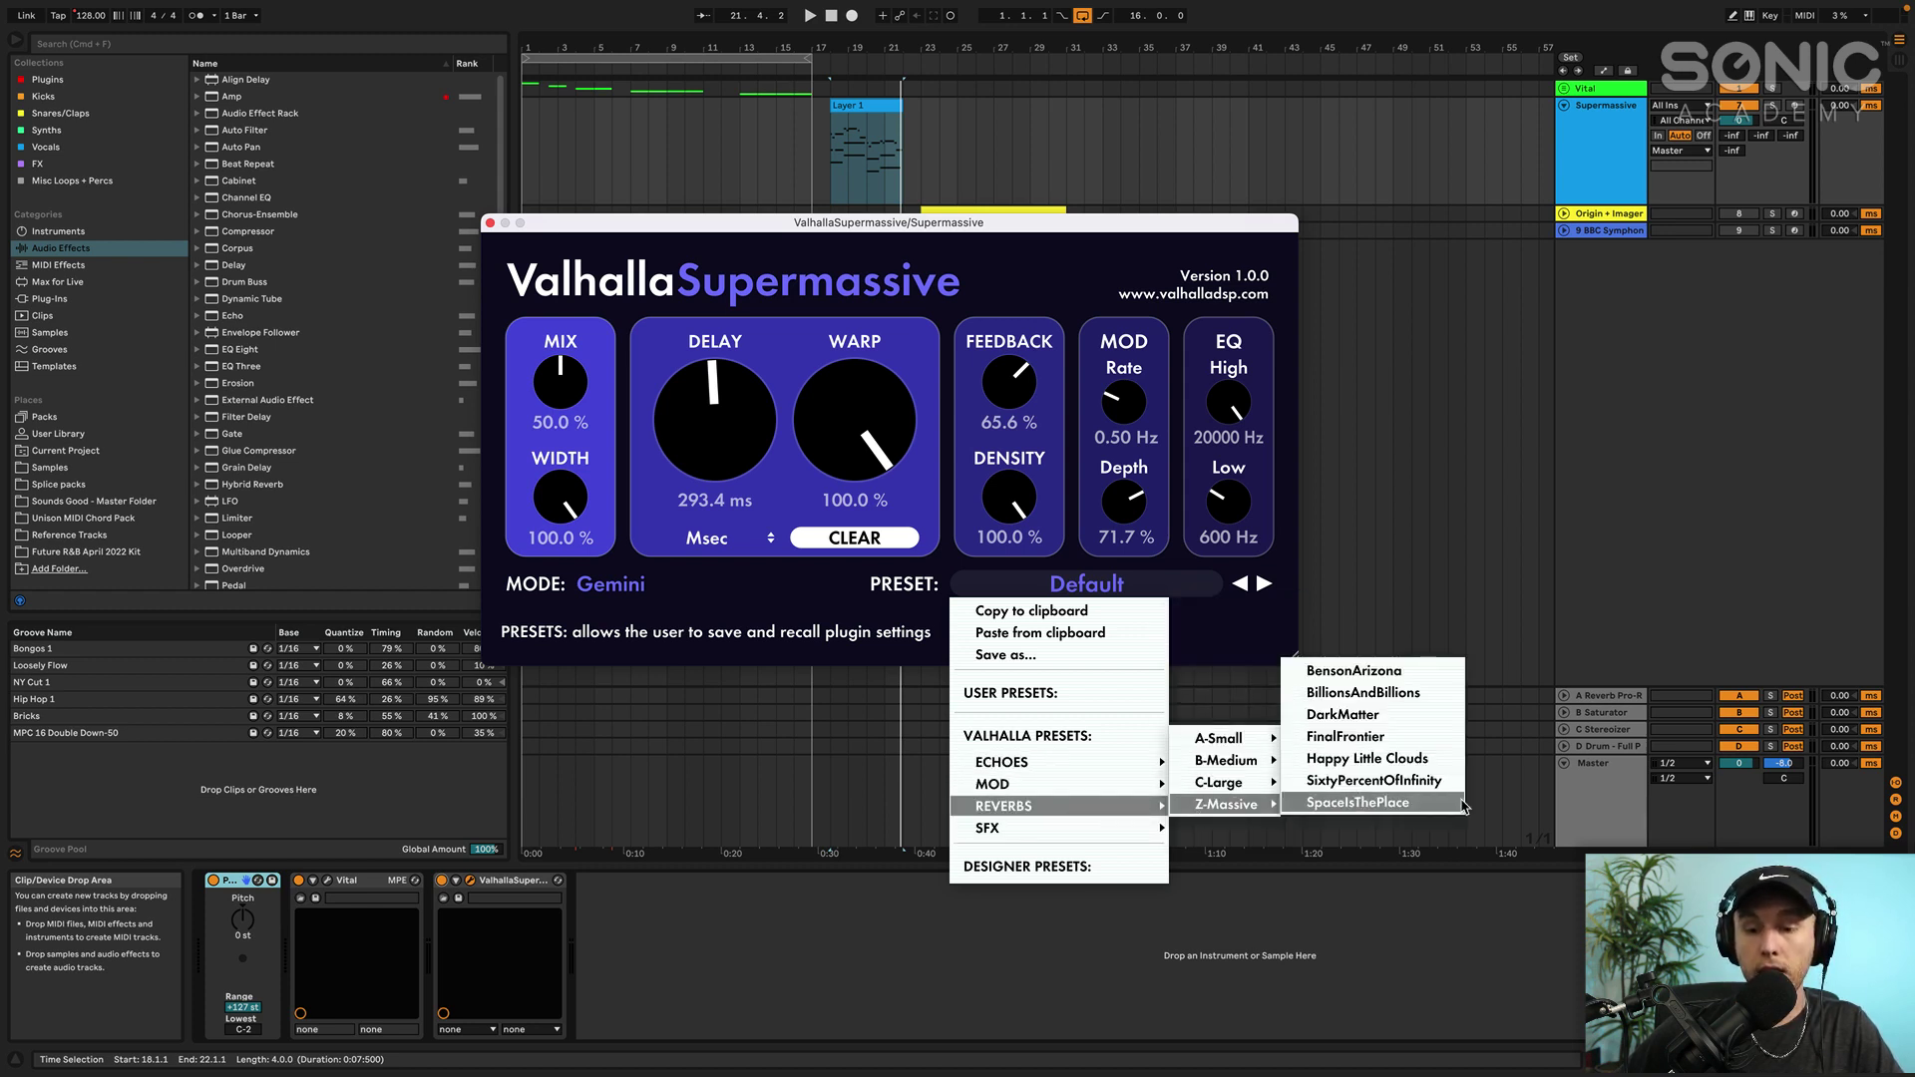
click(1396, 758)
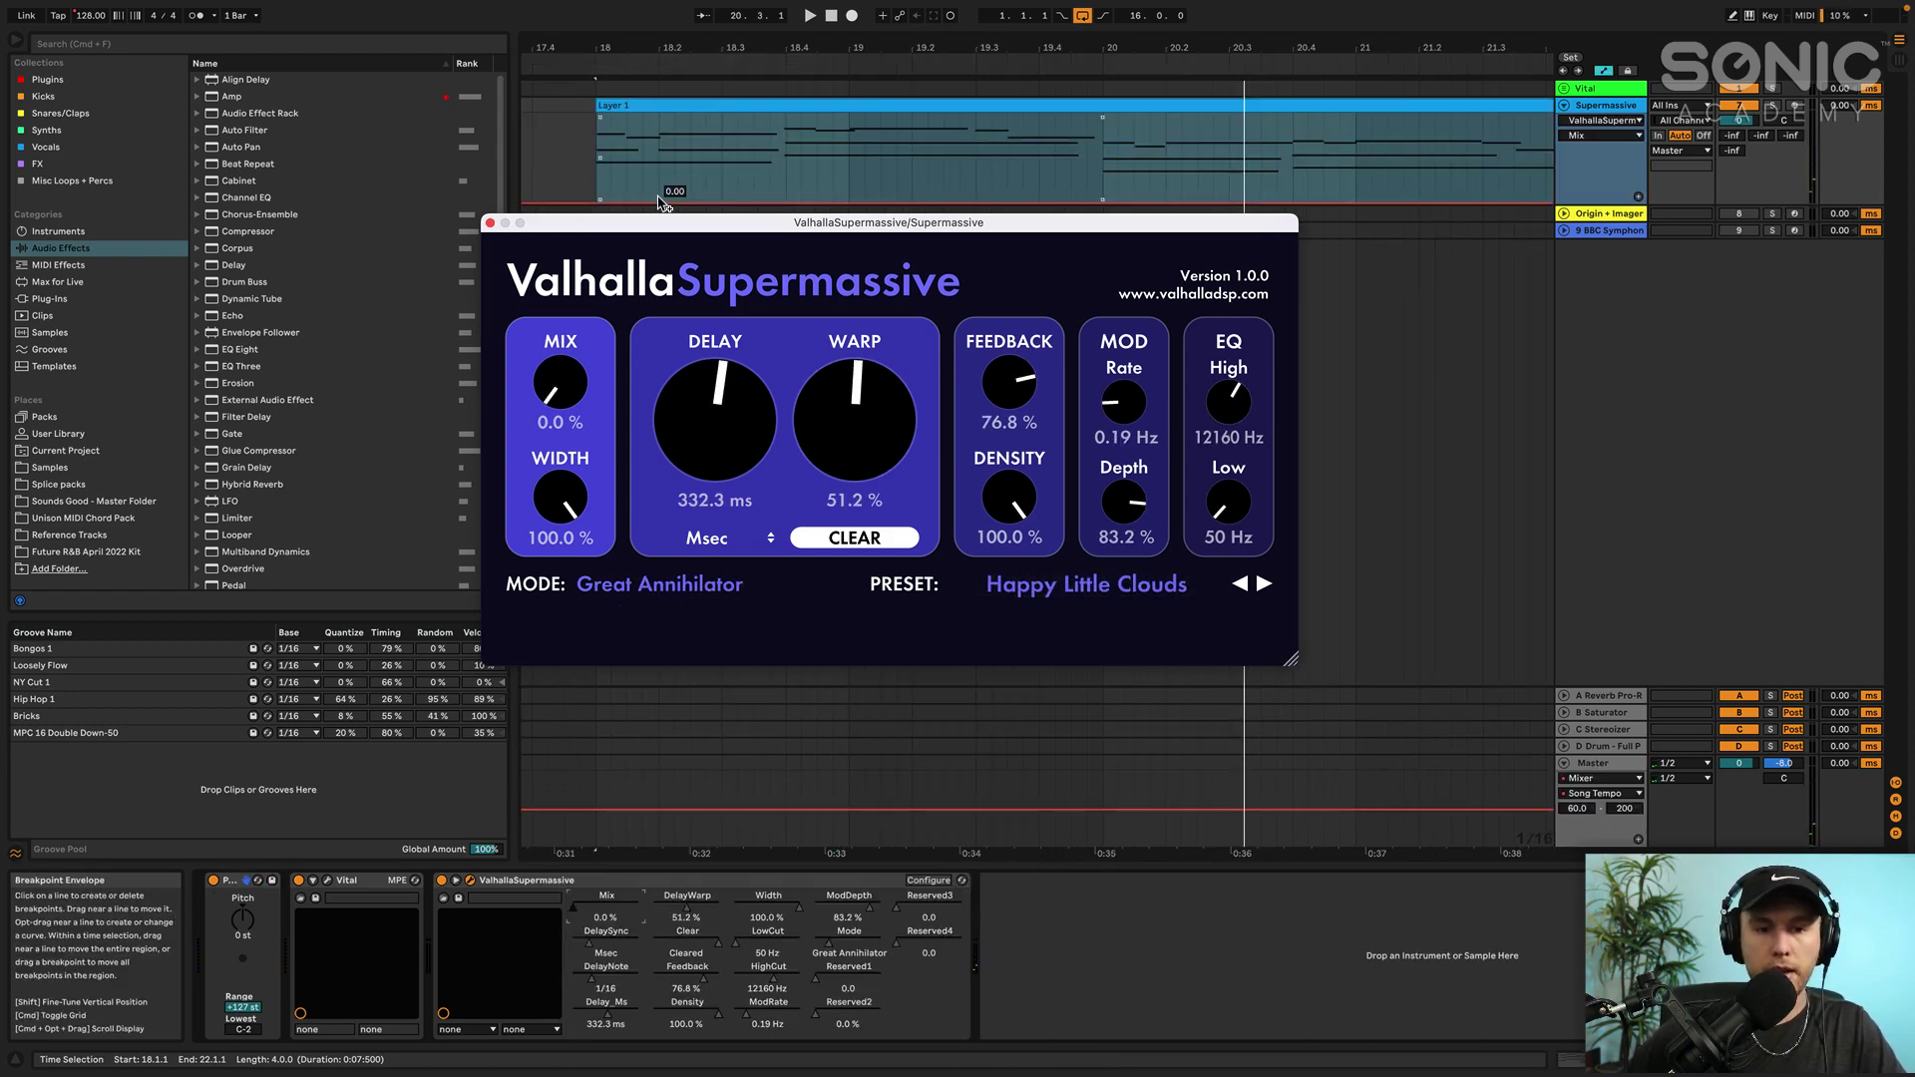
Automate Supermassive's Mix over the Layer 1 clip with a curved rise from bar 18 to about 18.4 that drops back to zero, and play it
click(661, 202)
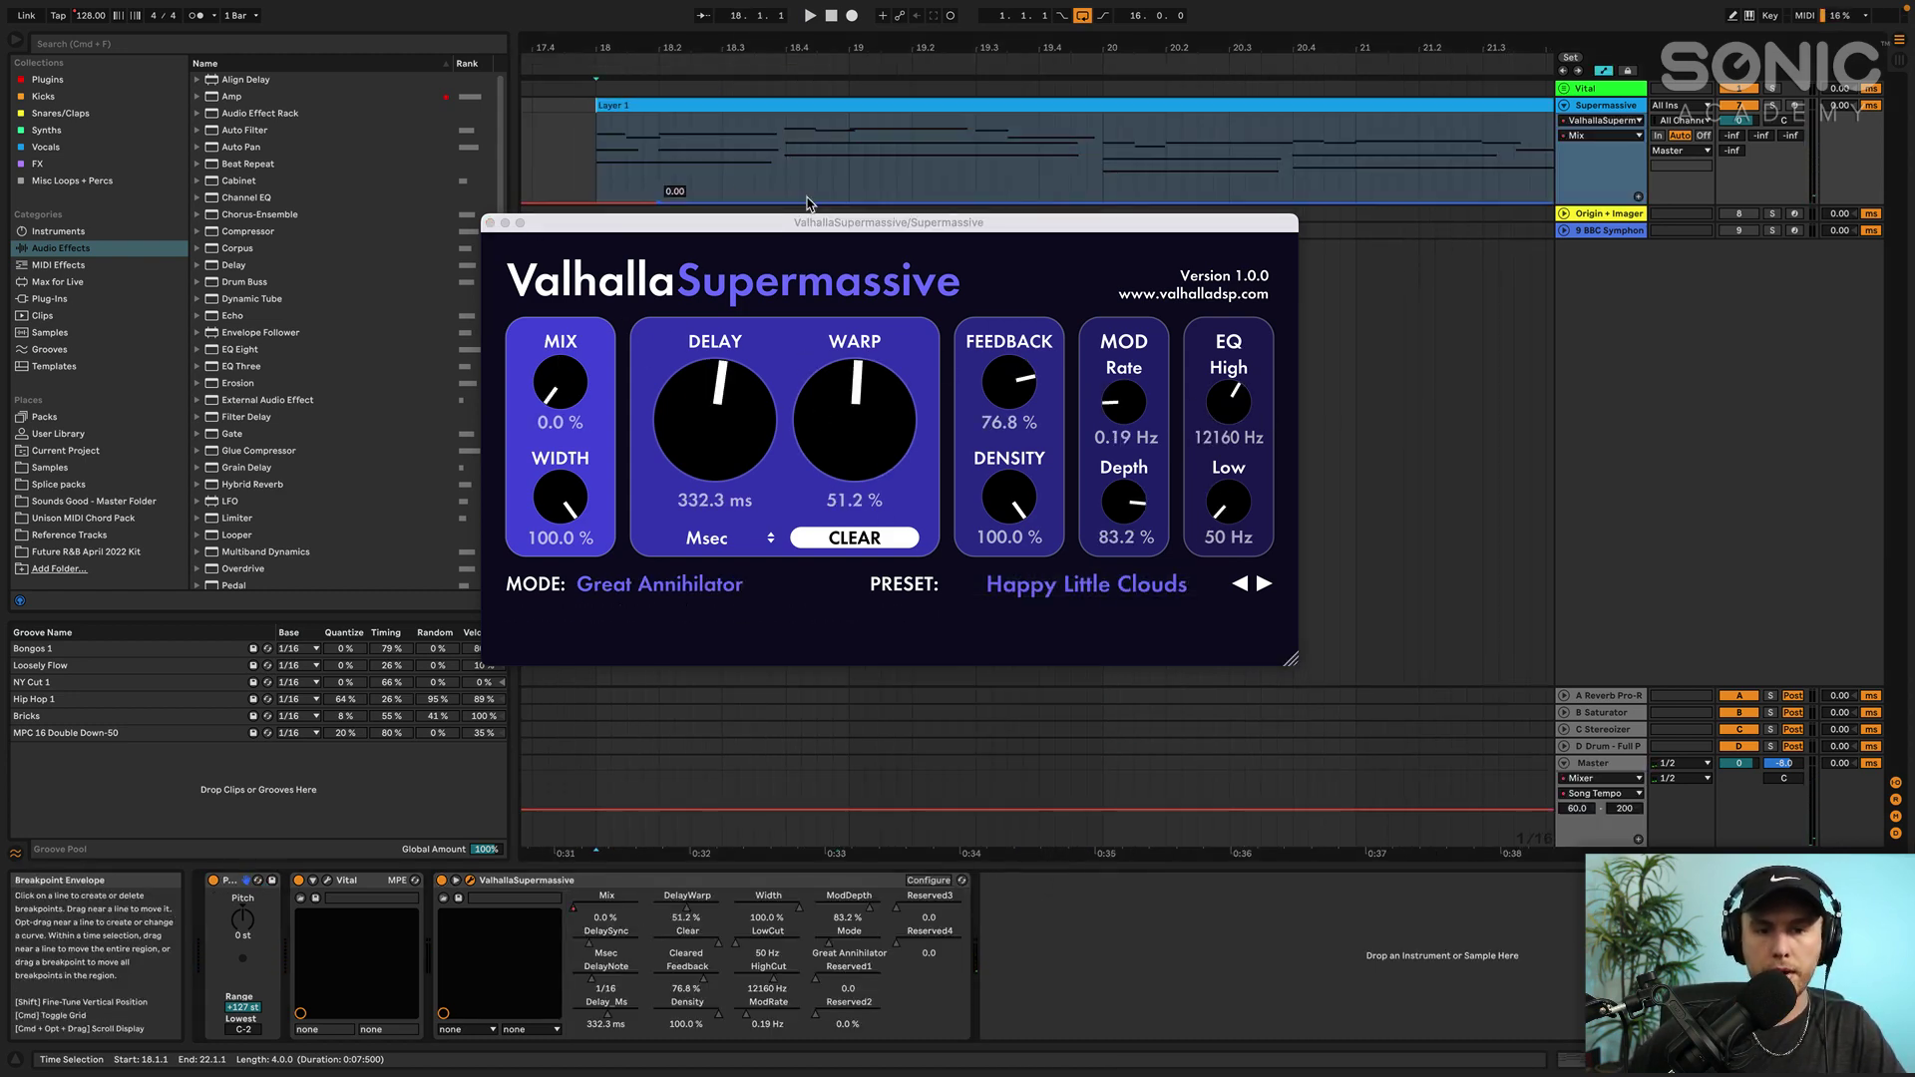
drag(755, 203, 786, 133)
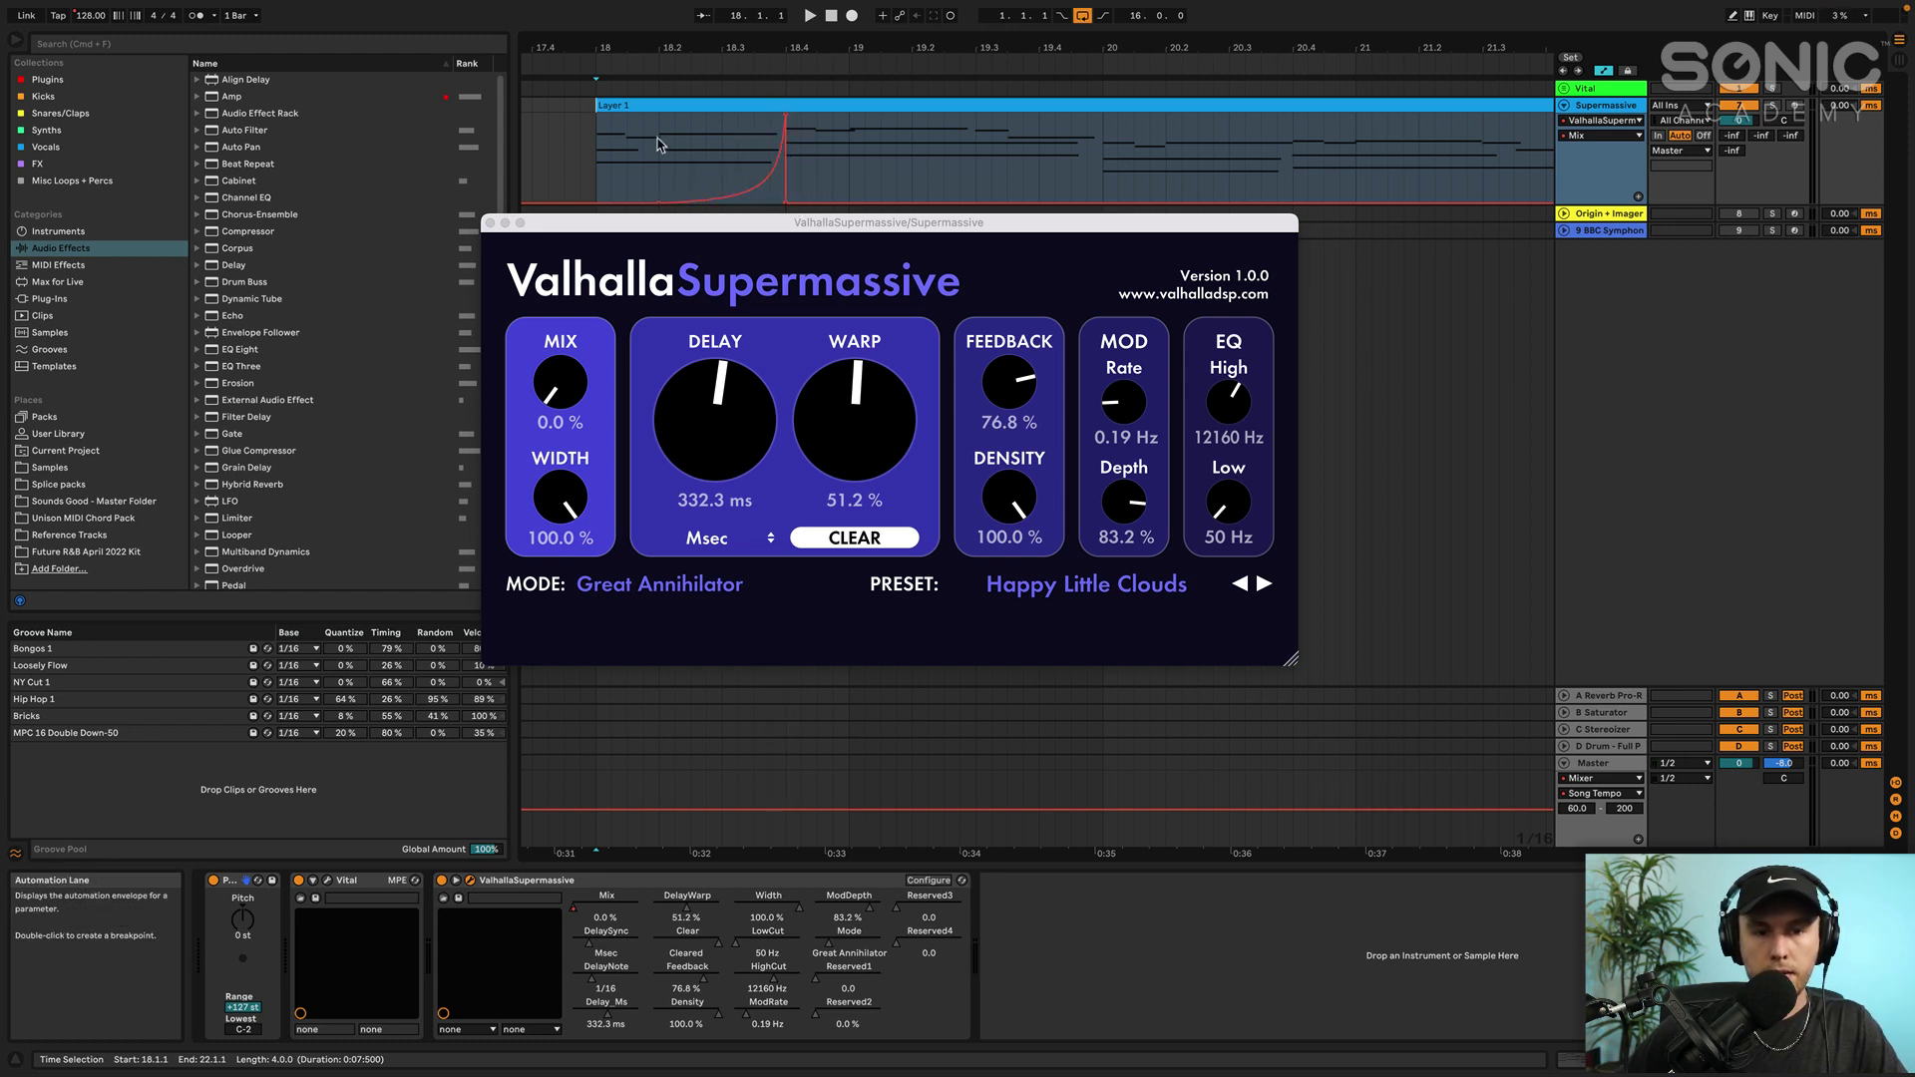
click(668, 185)
key(space)
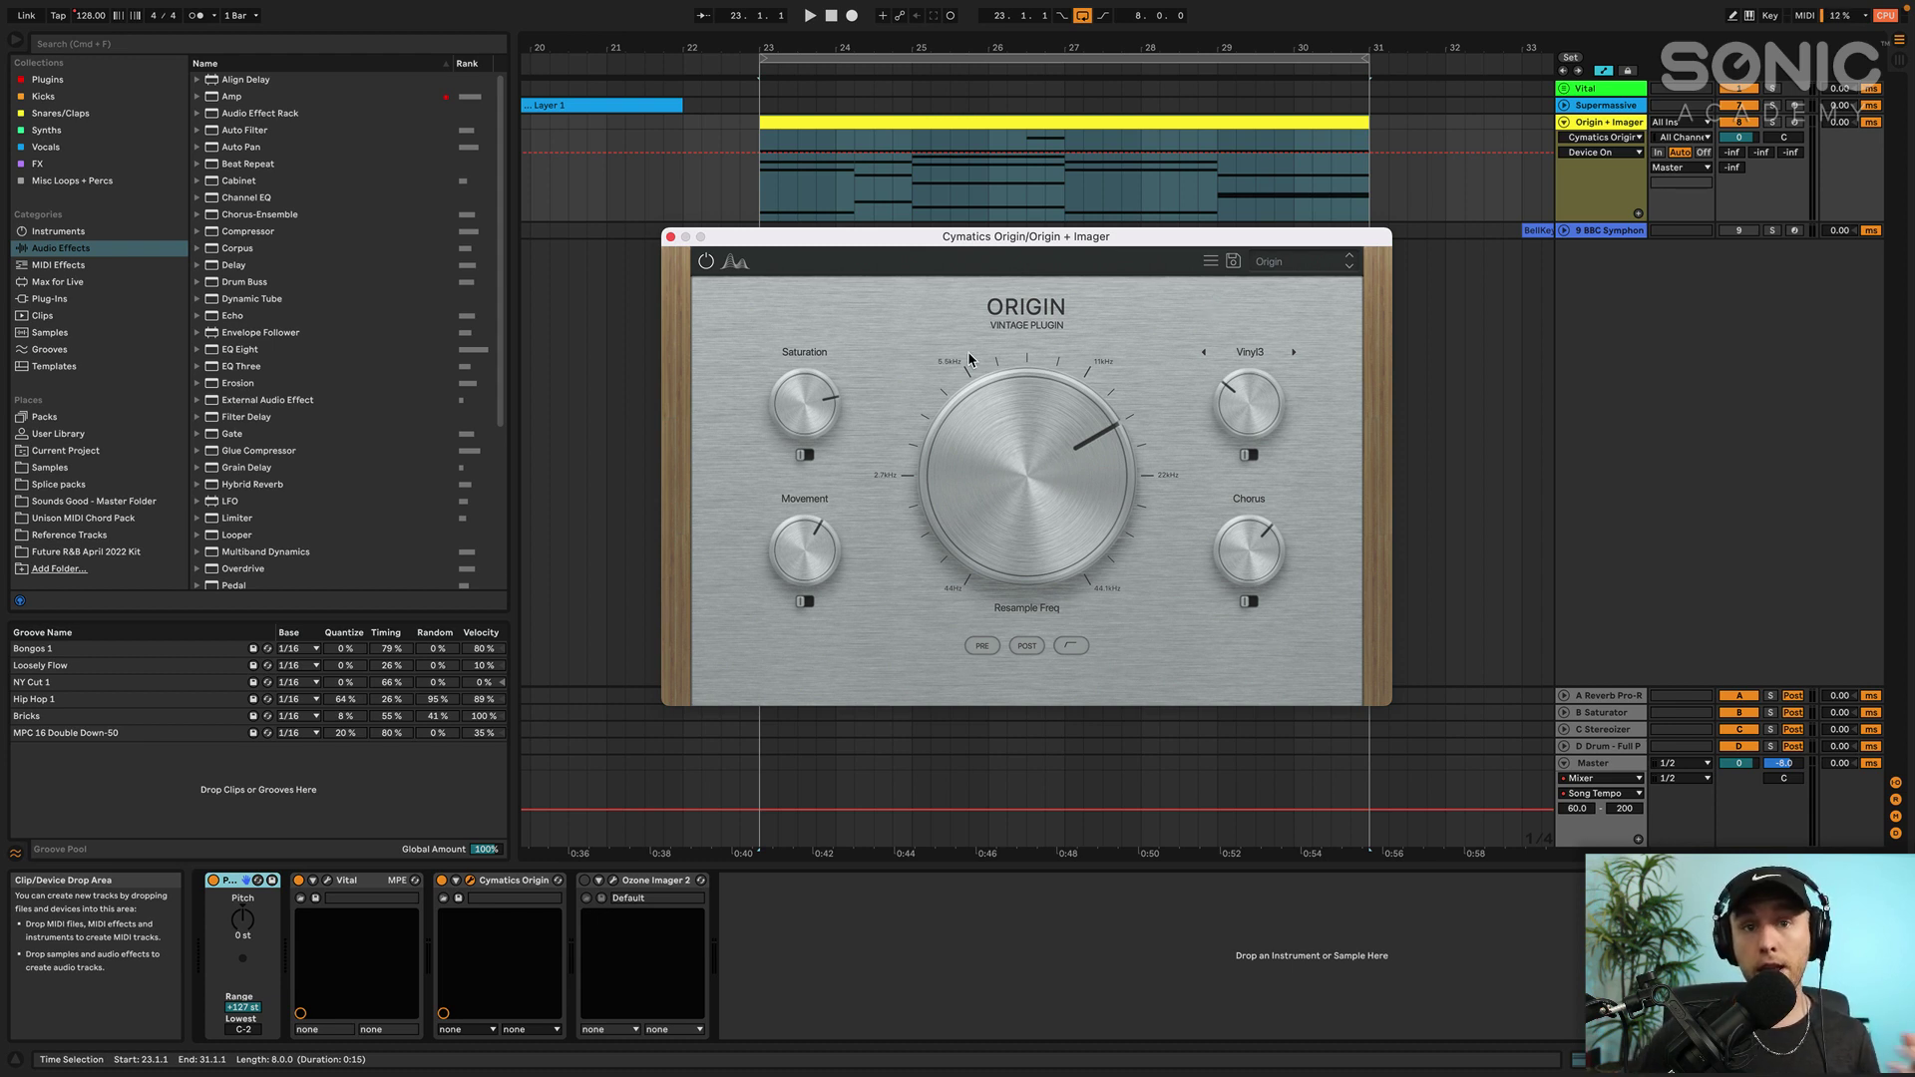
Bypass Cymatics Origin on the Origin + Imager track and reduce its resample frequency, saturation, movement and chorus amounts
click(442, 880)
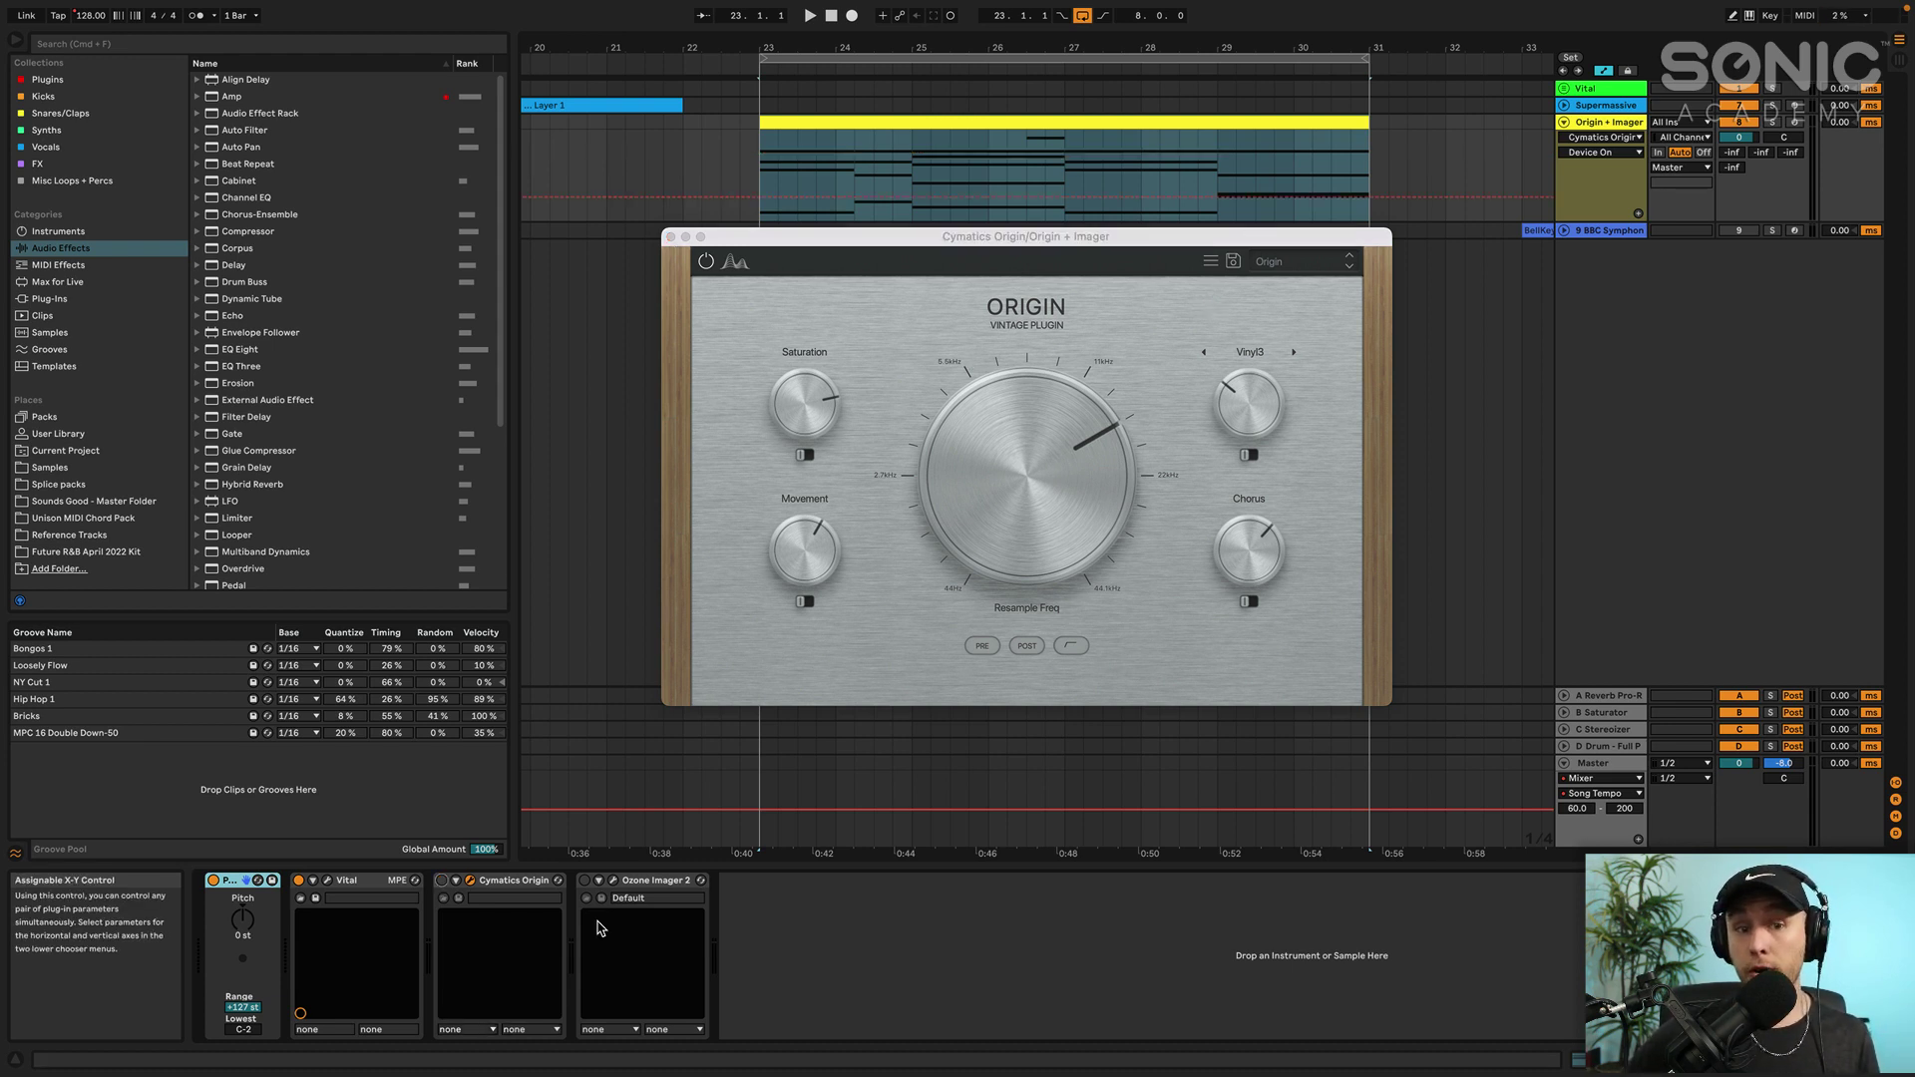
drag(1015, 493, 1016, 536)
drag(855, 422, 821, 455)
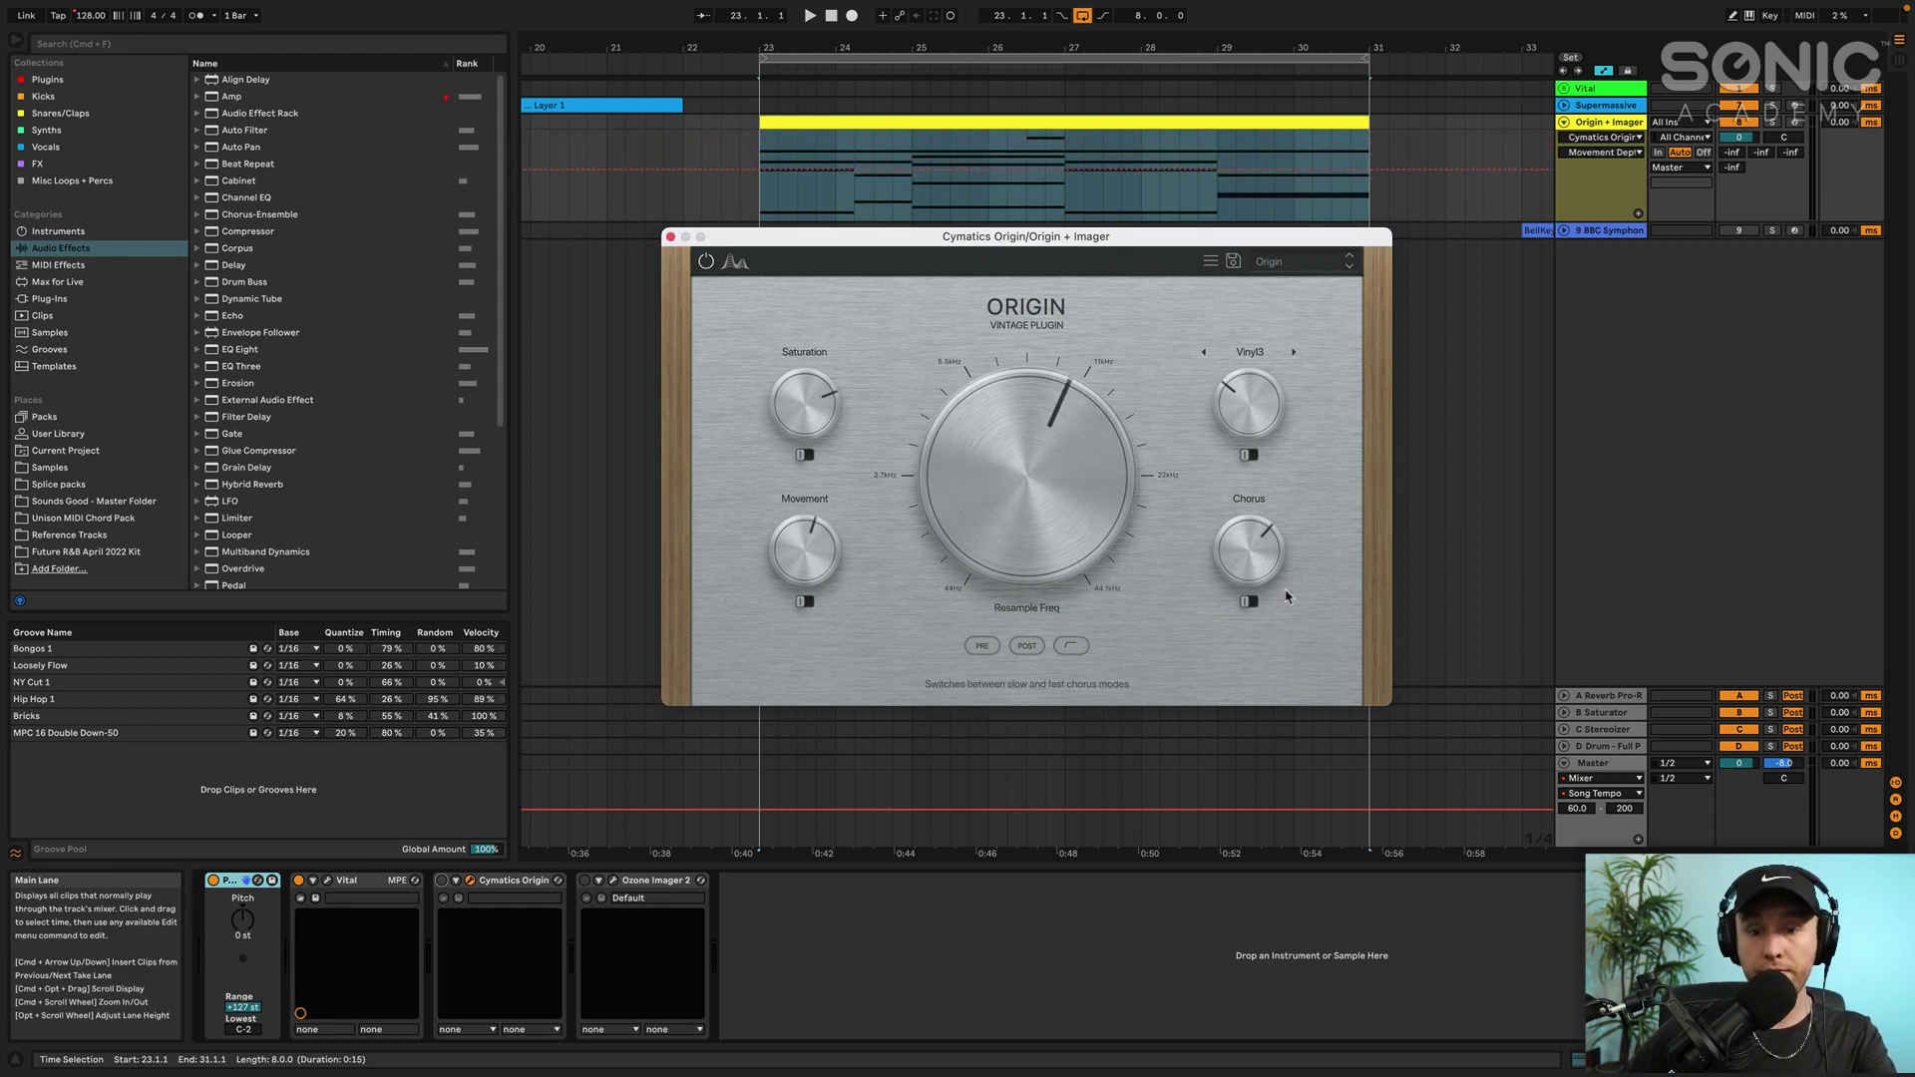
click(1264, 554)
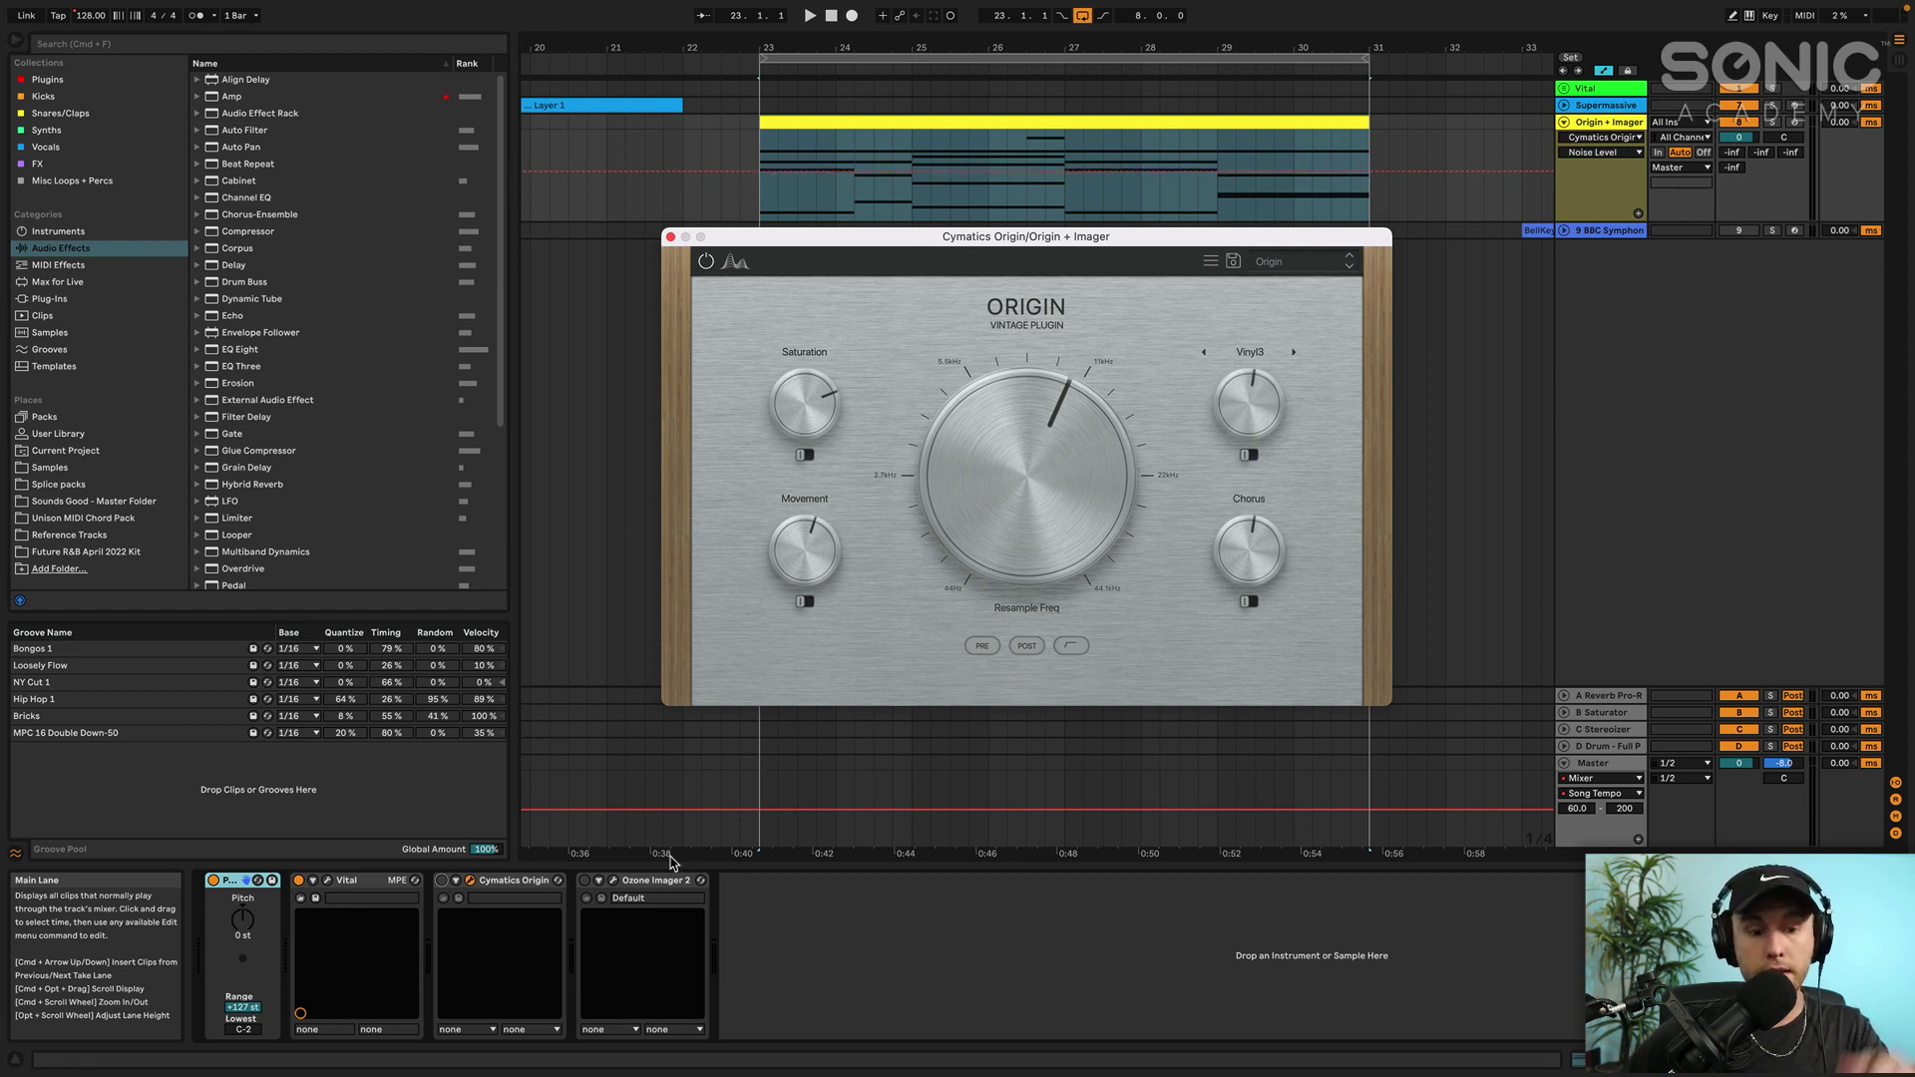
Play the Origin + Imager clip from bar 23 without Cymatics Origin, stop it, and switch the Origin device on
click(997, 122)
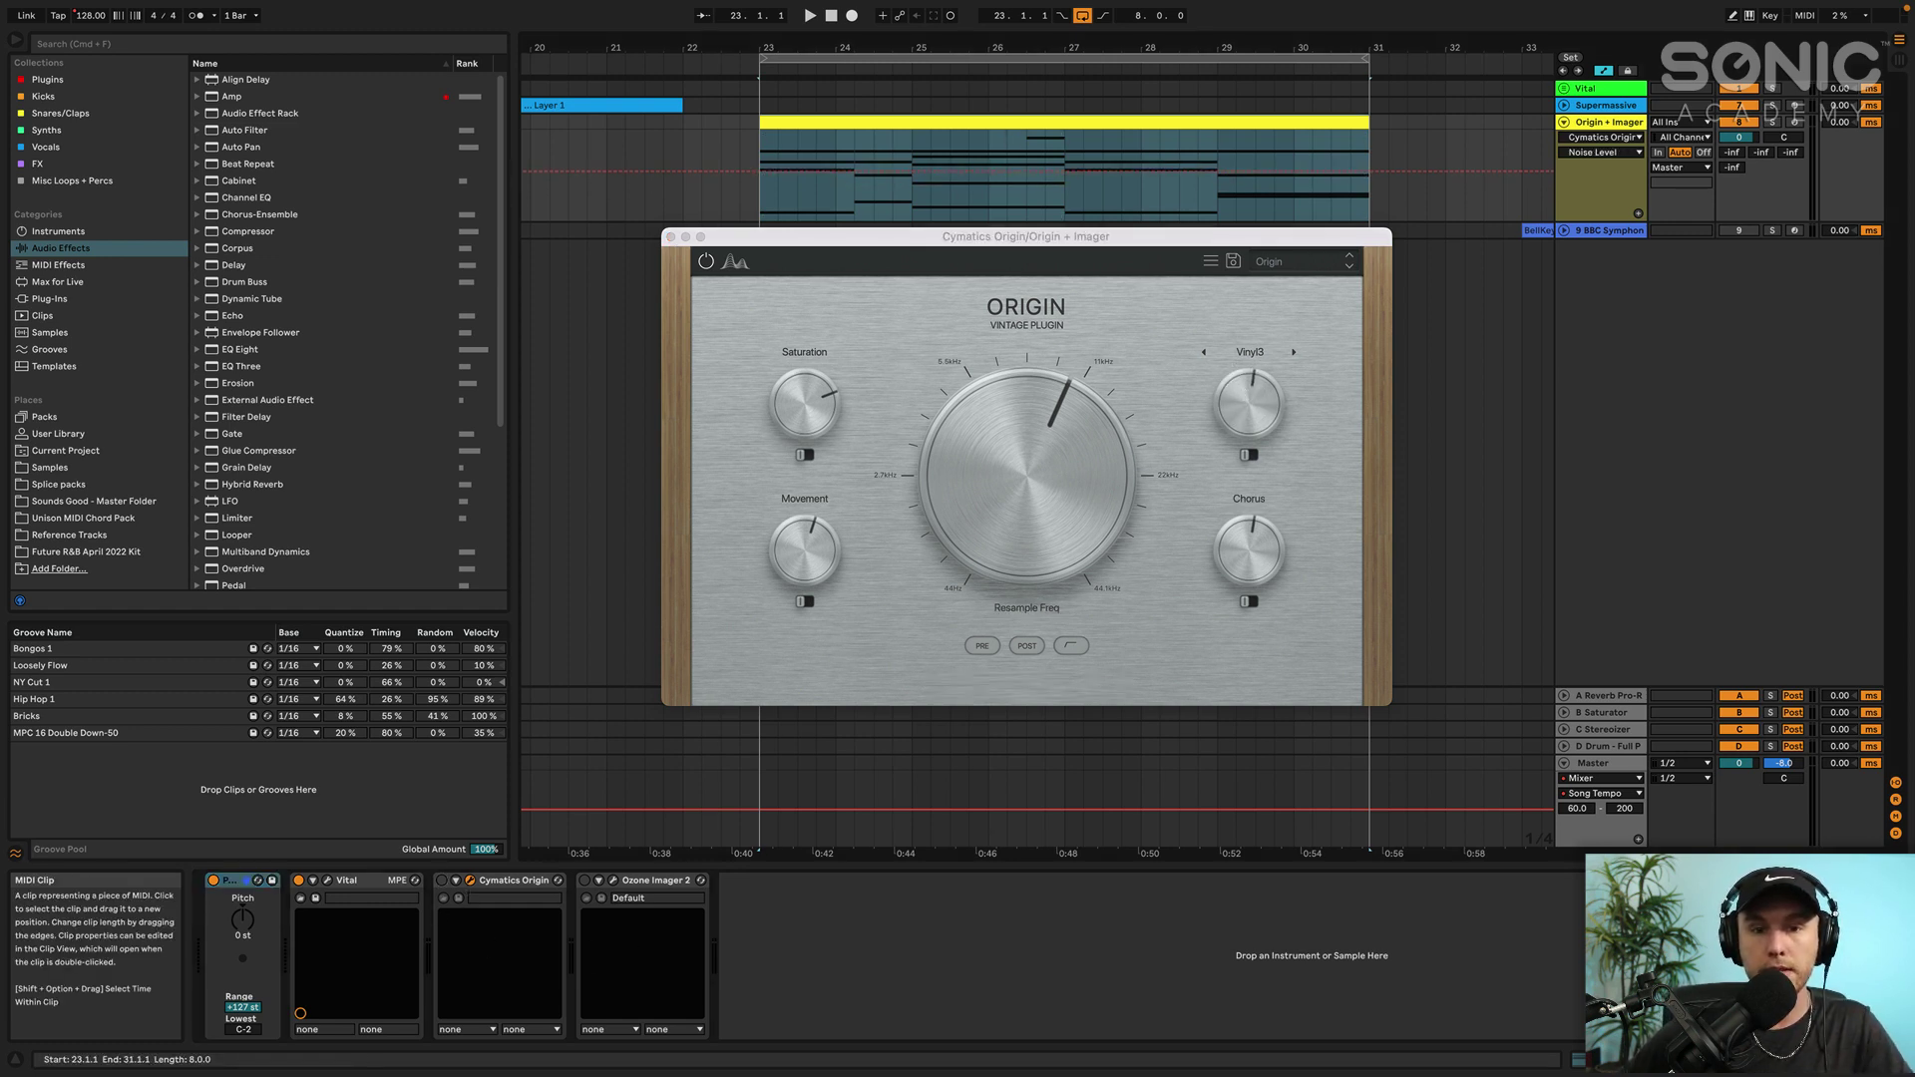
key(space)
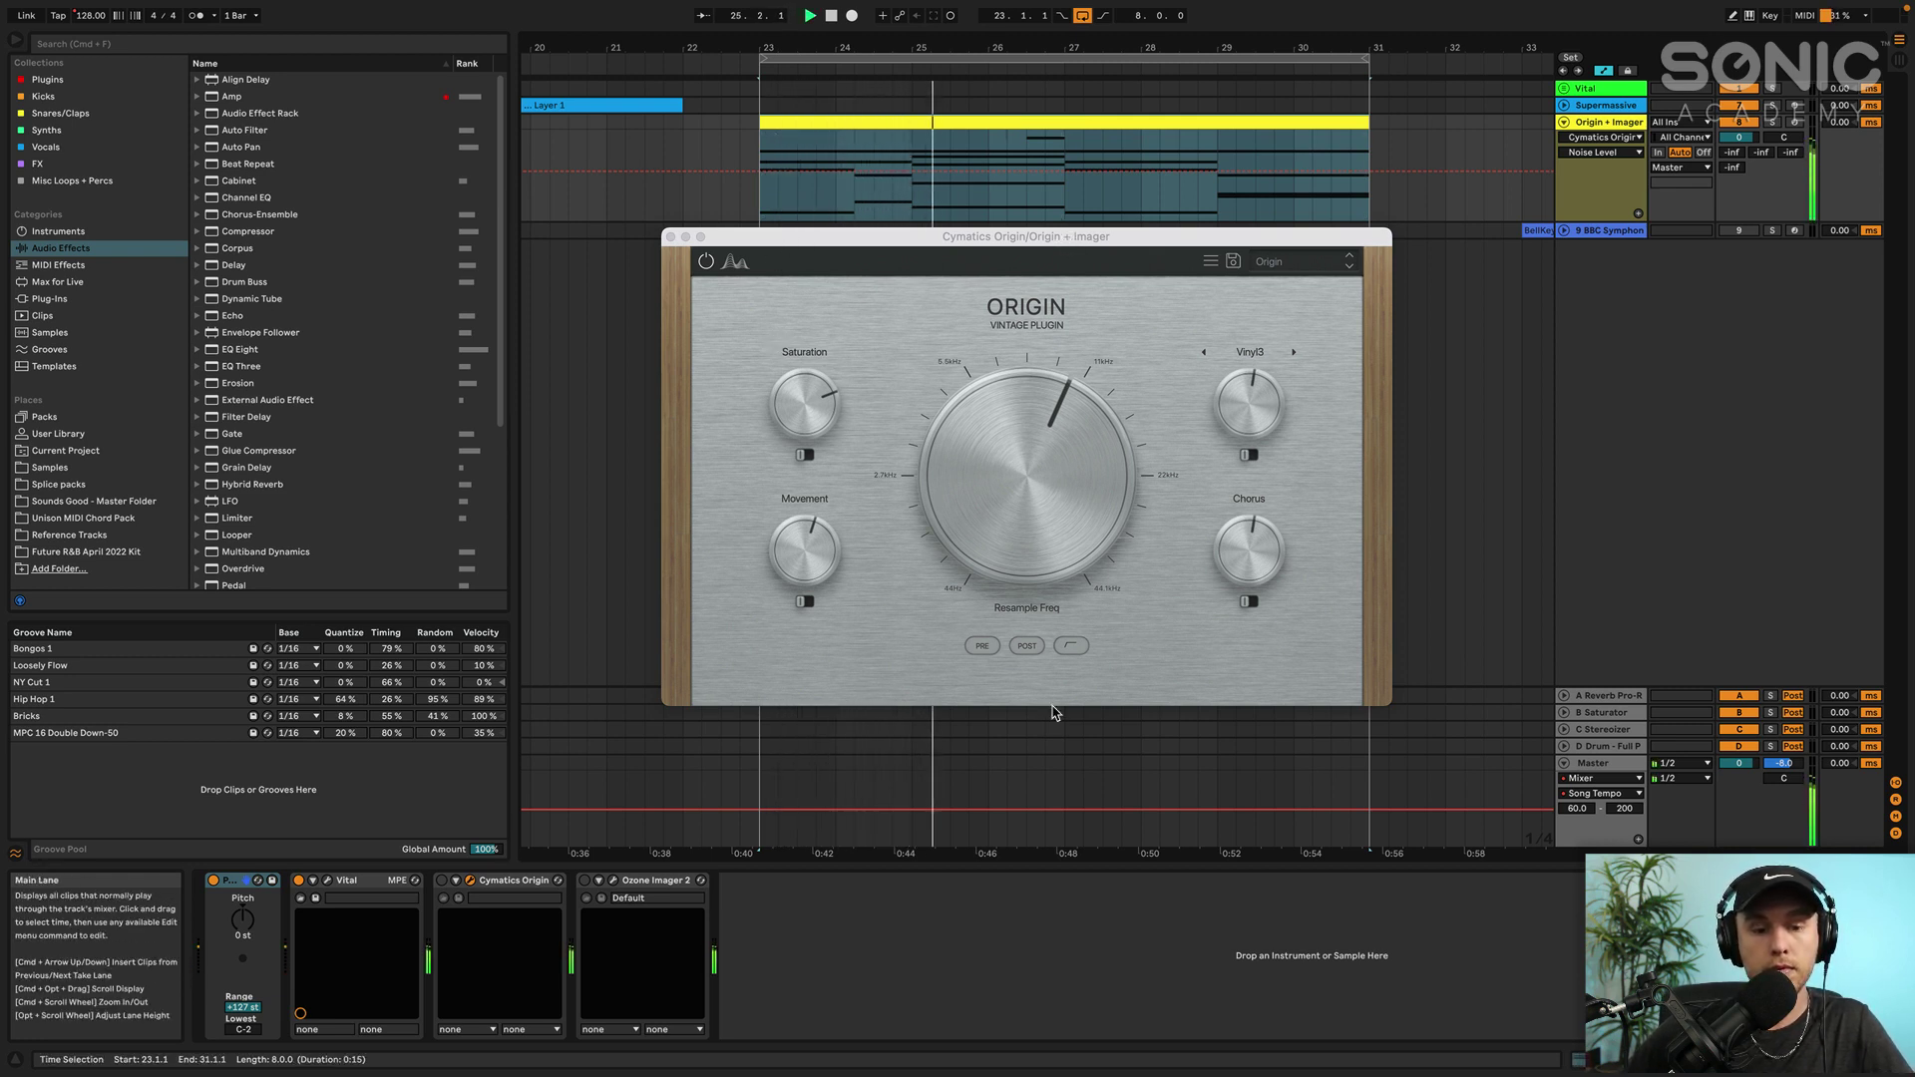
click(443, 882)
click(443, 882)
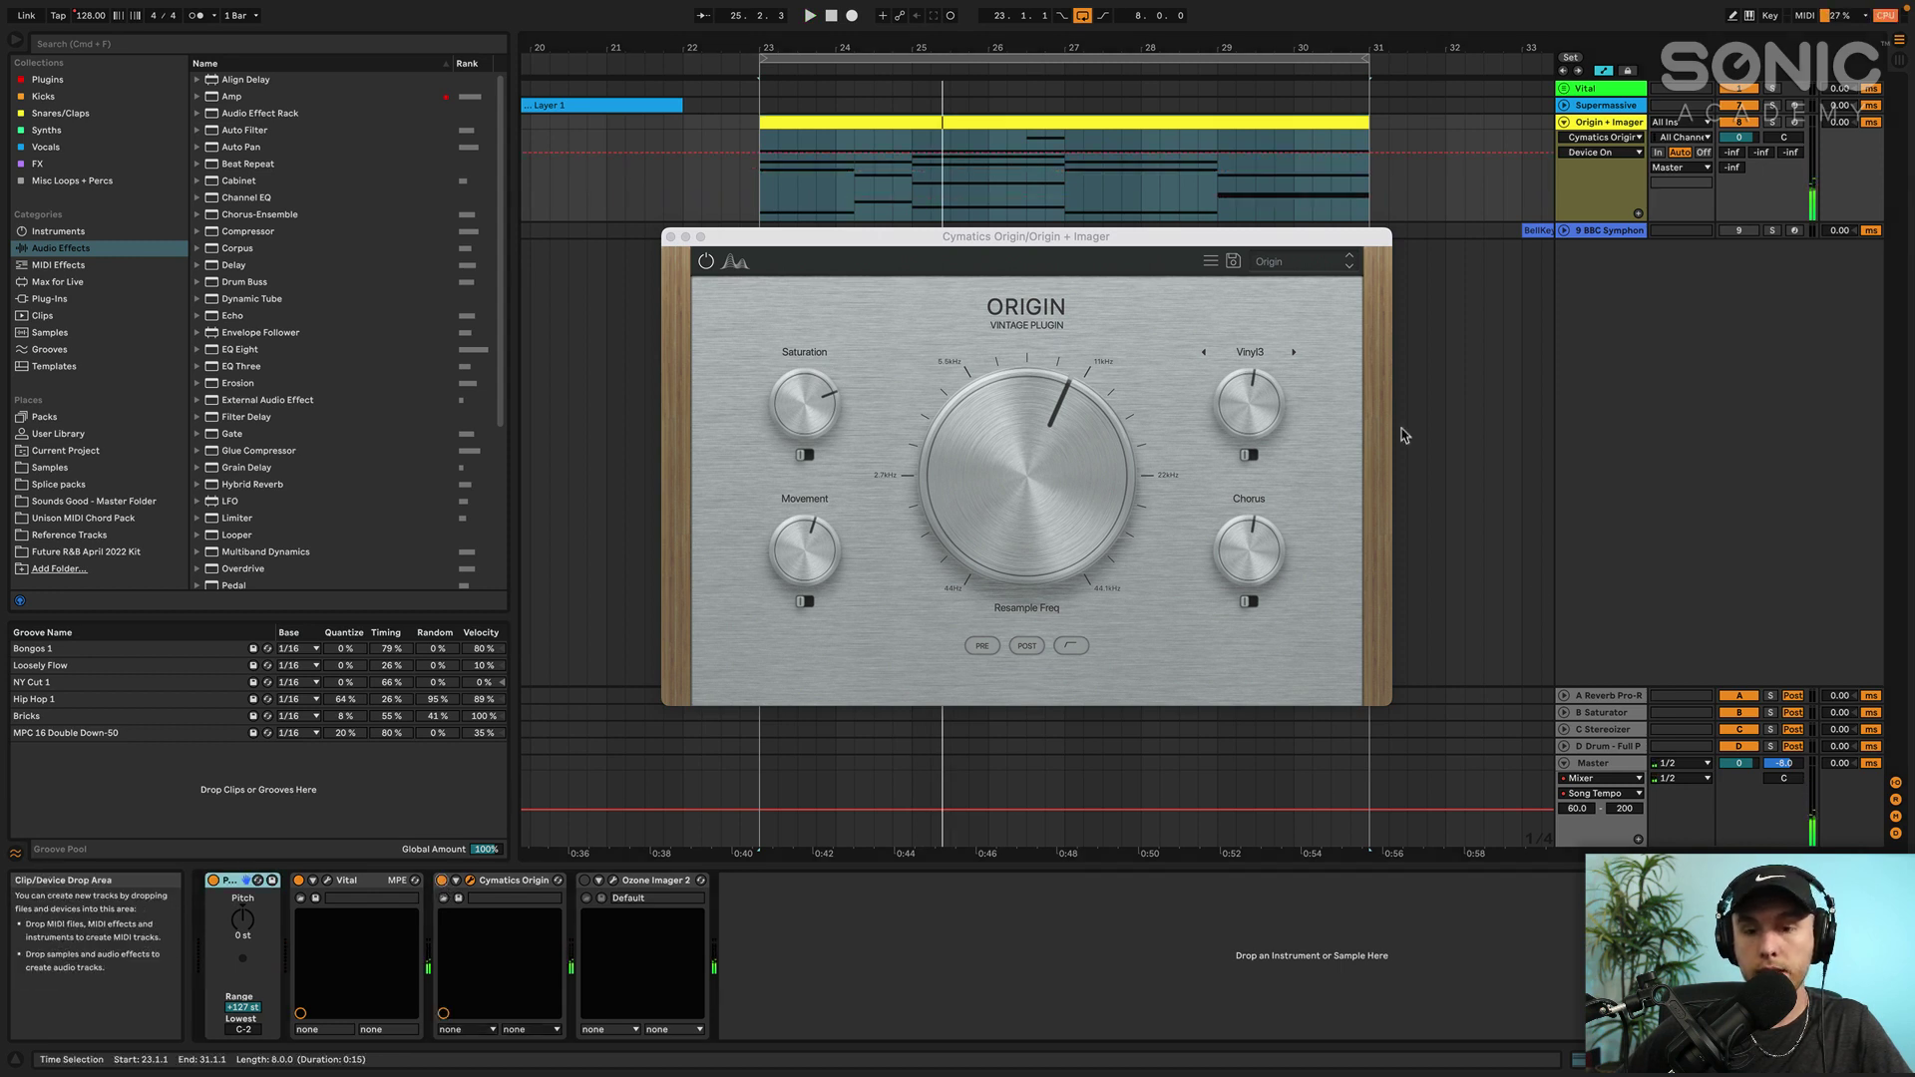
Set Origin's noise source to Cassette 4, raise the resample frequency, and turn the noise level down during playback
click(1249, 352)
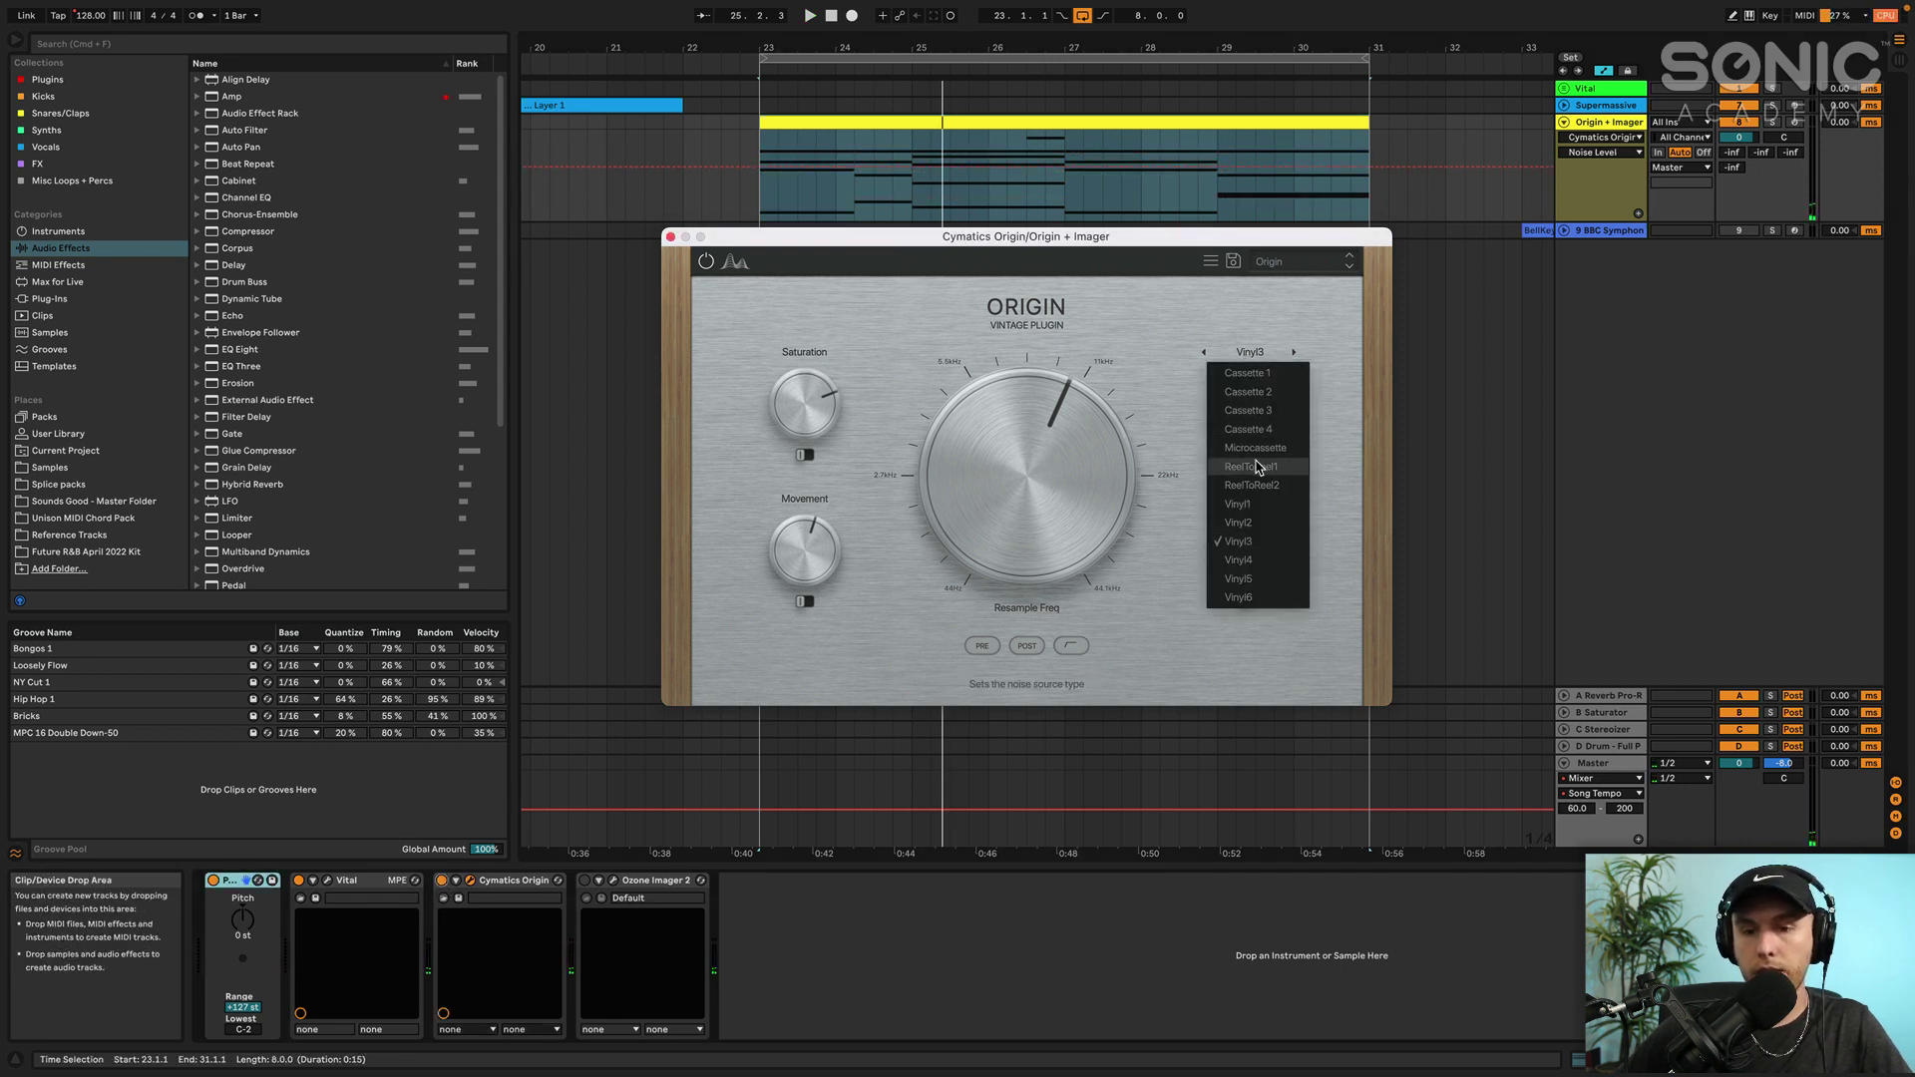
click(1259, 428)
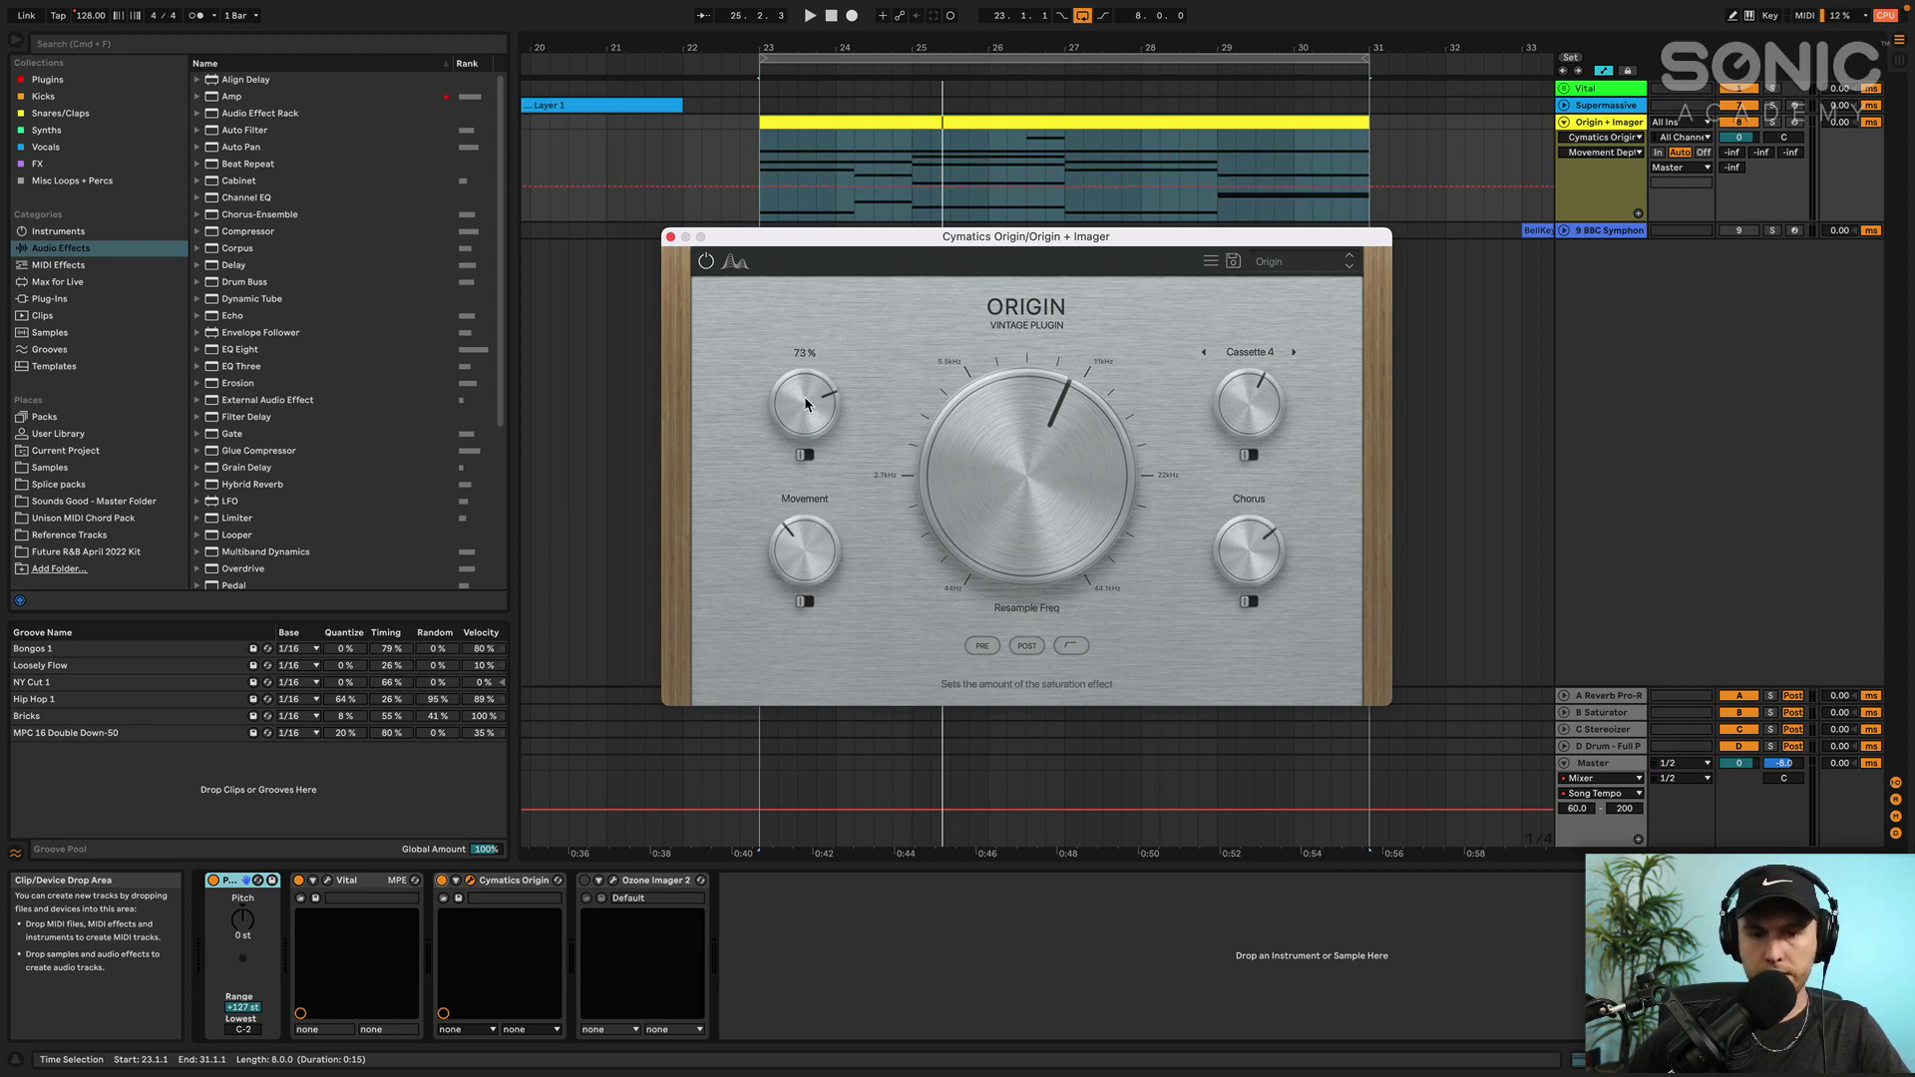
mouse_move(985, 483)
mouse_down()
mouse_move(988, 464)
mouse_move(989, 498)
mouse_move(992, 475)
mouse_up()
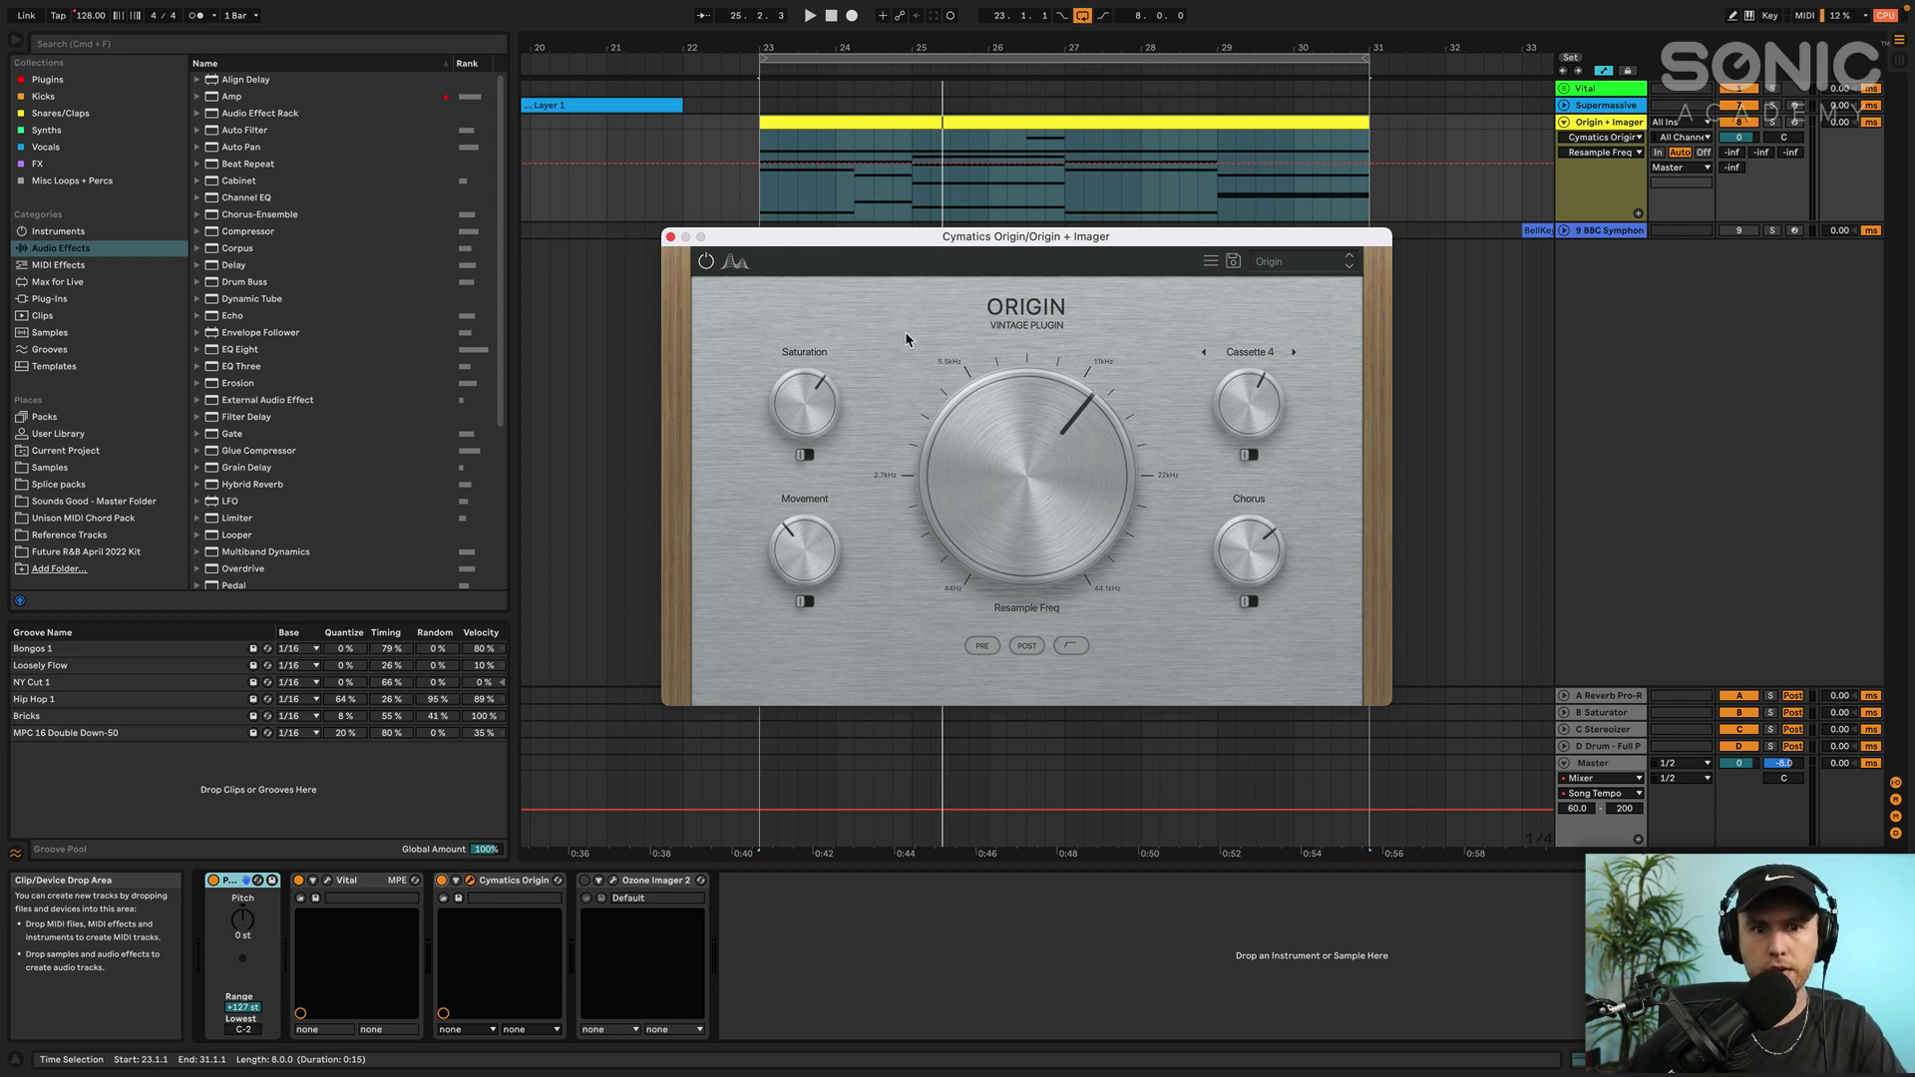
key(space)
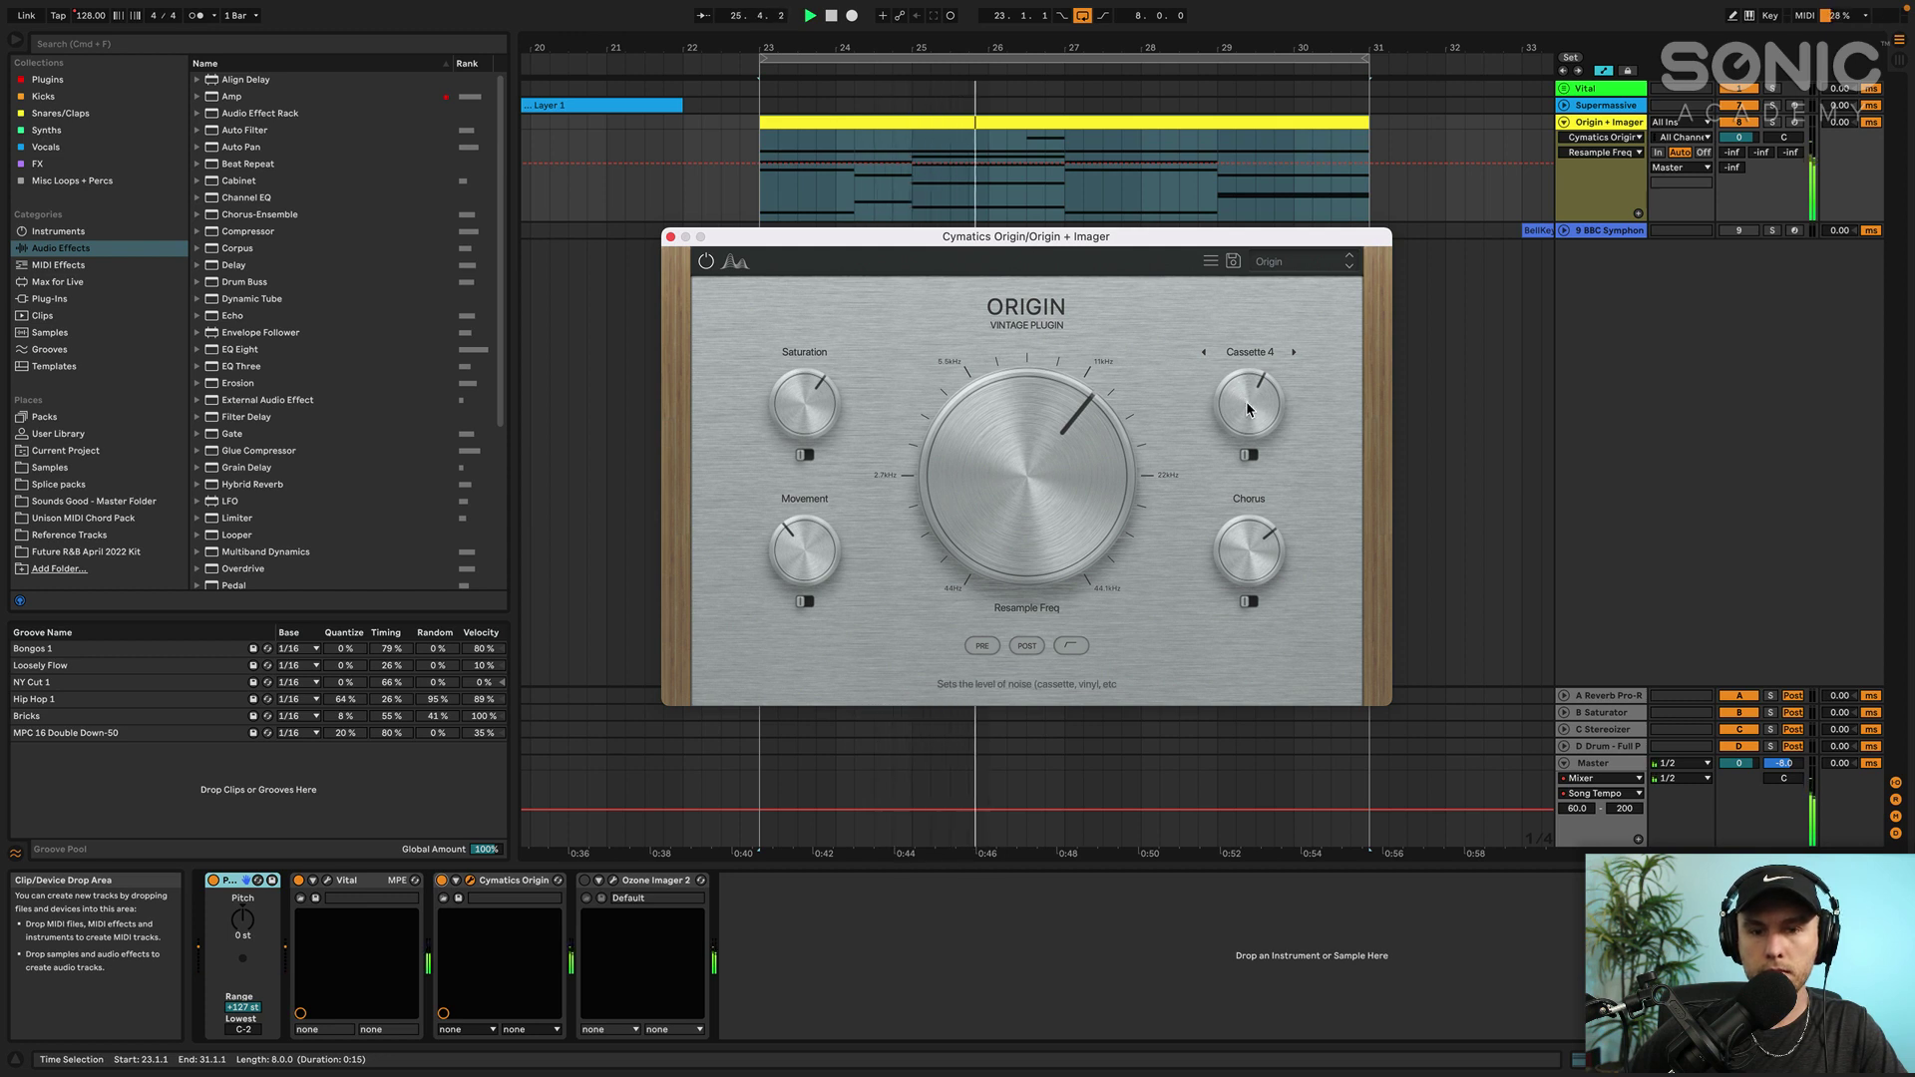
drag(1270, 415, 1259, 454)
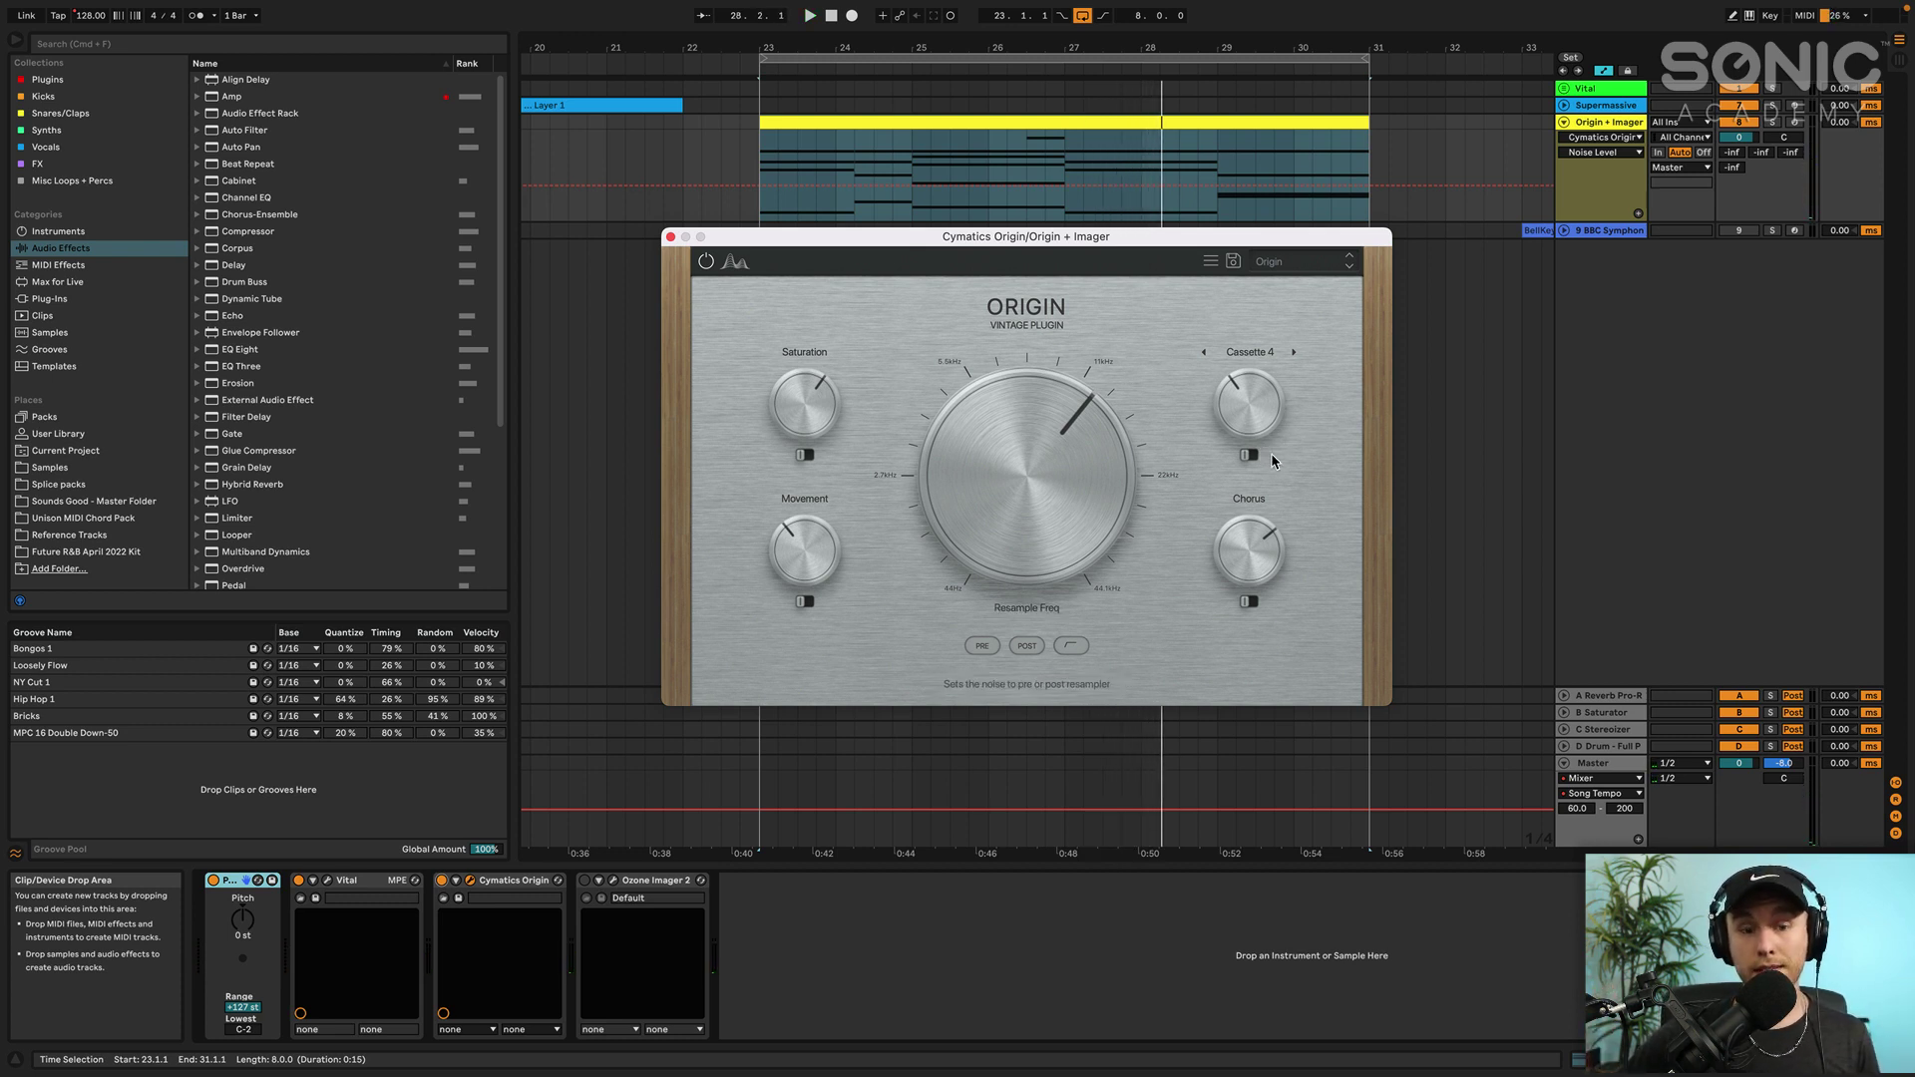
Switch on Ozone Imager 2 and compare its Lissajous, Polar Level and Polar Sample displays with the clip playing, ending on Polar Sample
click(587, 880)
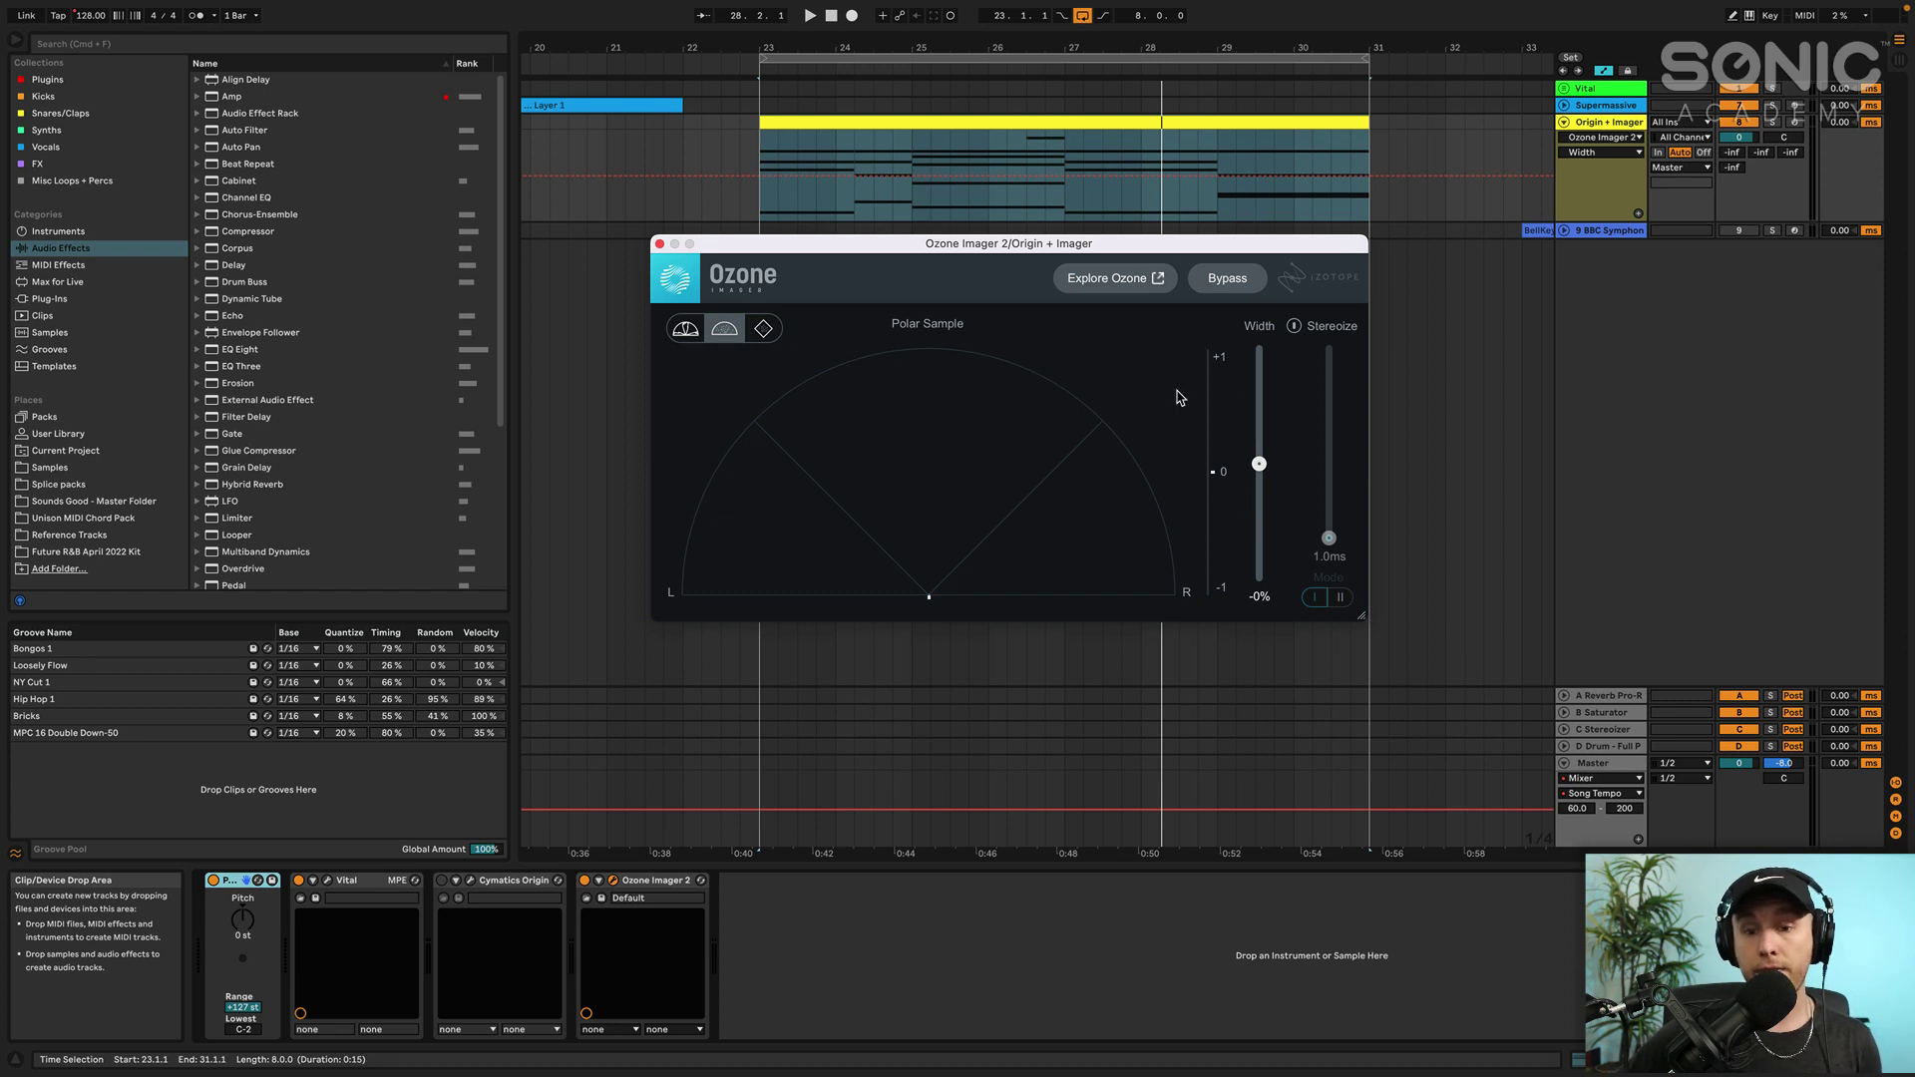
click(763, 328)
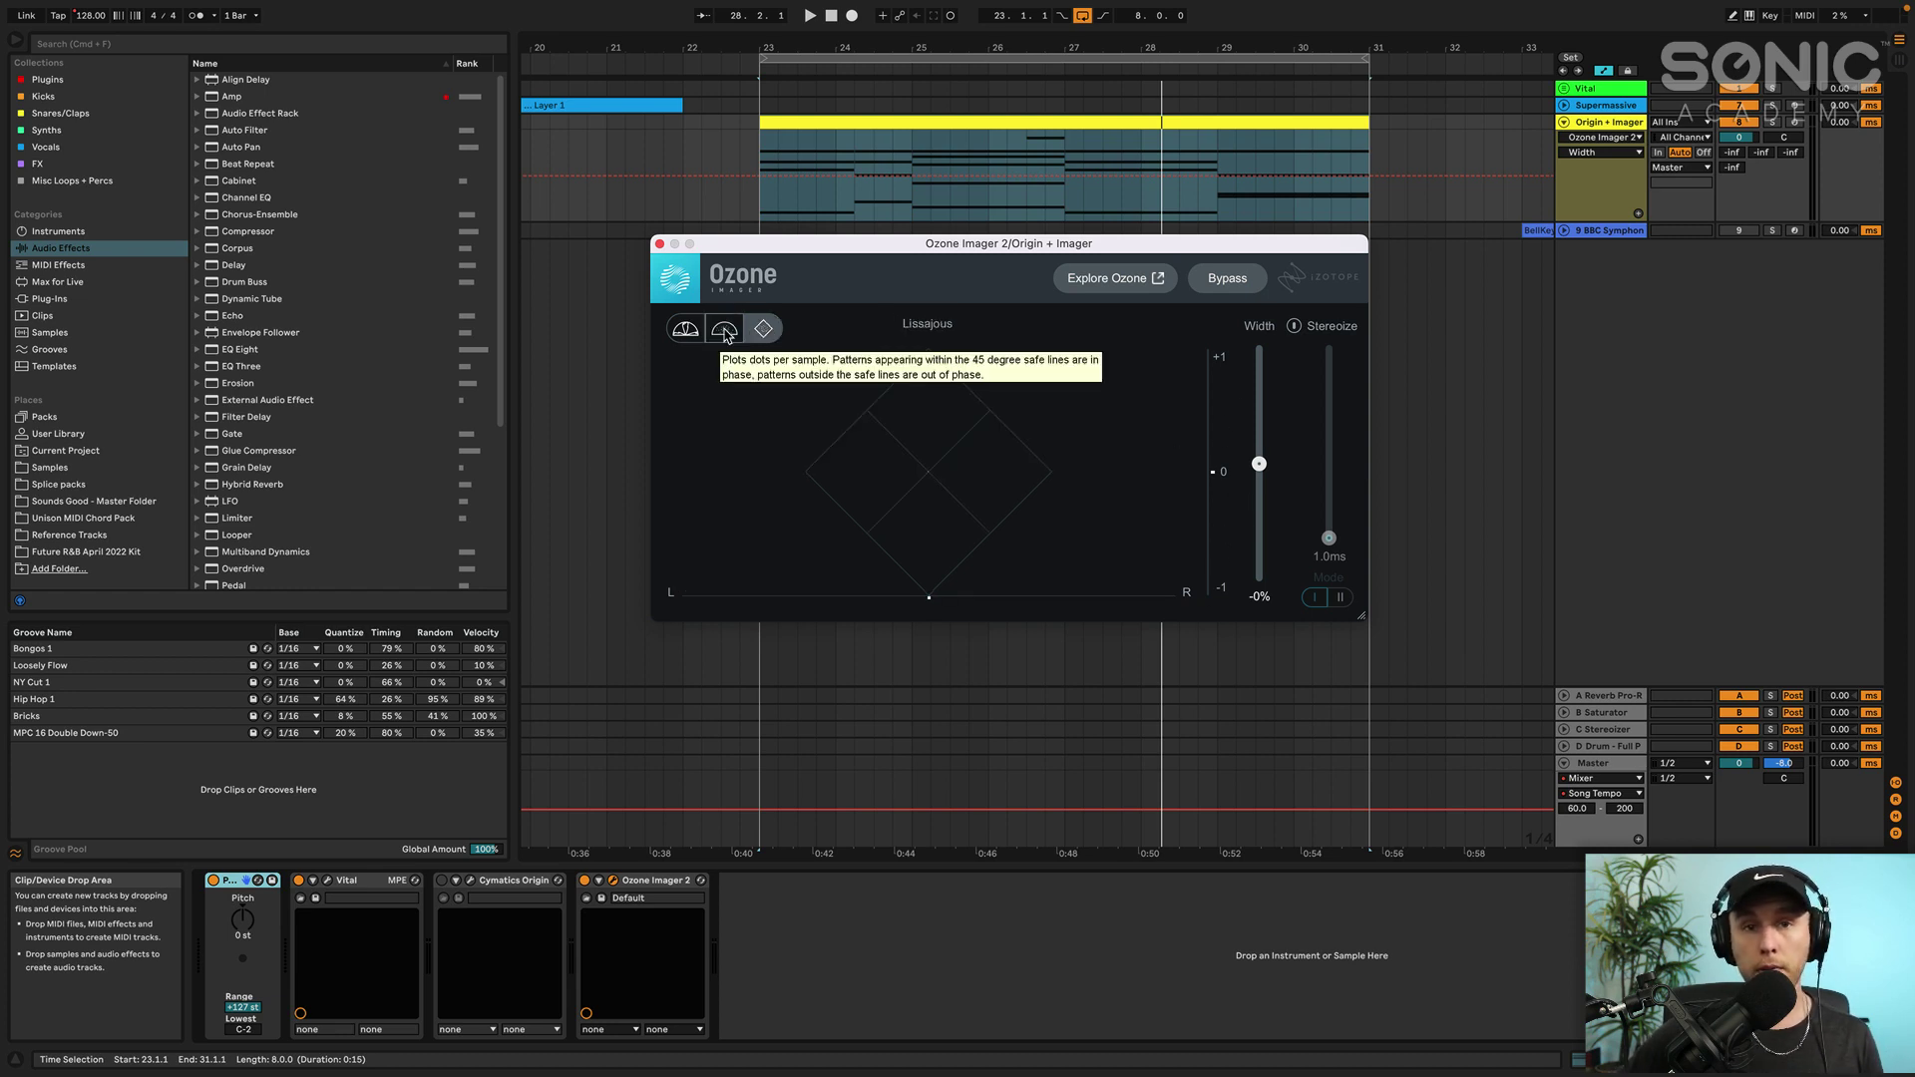
click(725, 332)
click(685, 328)
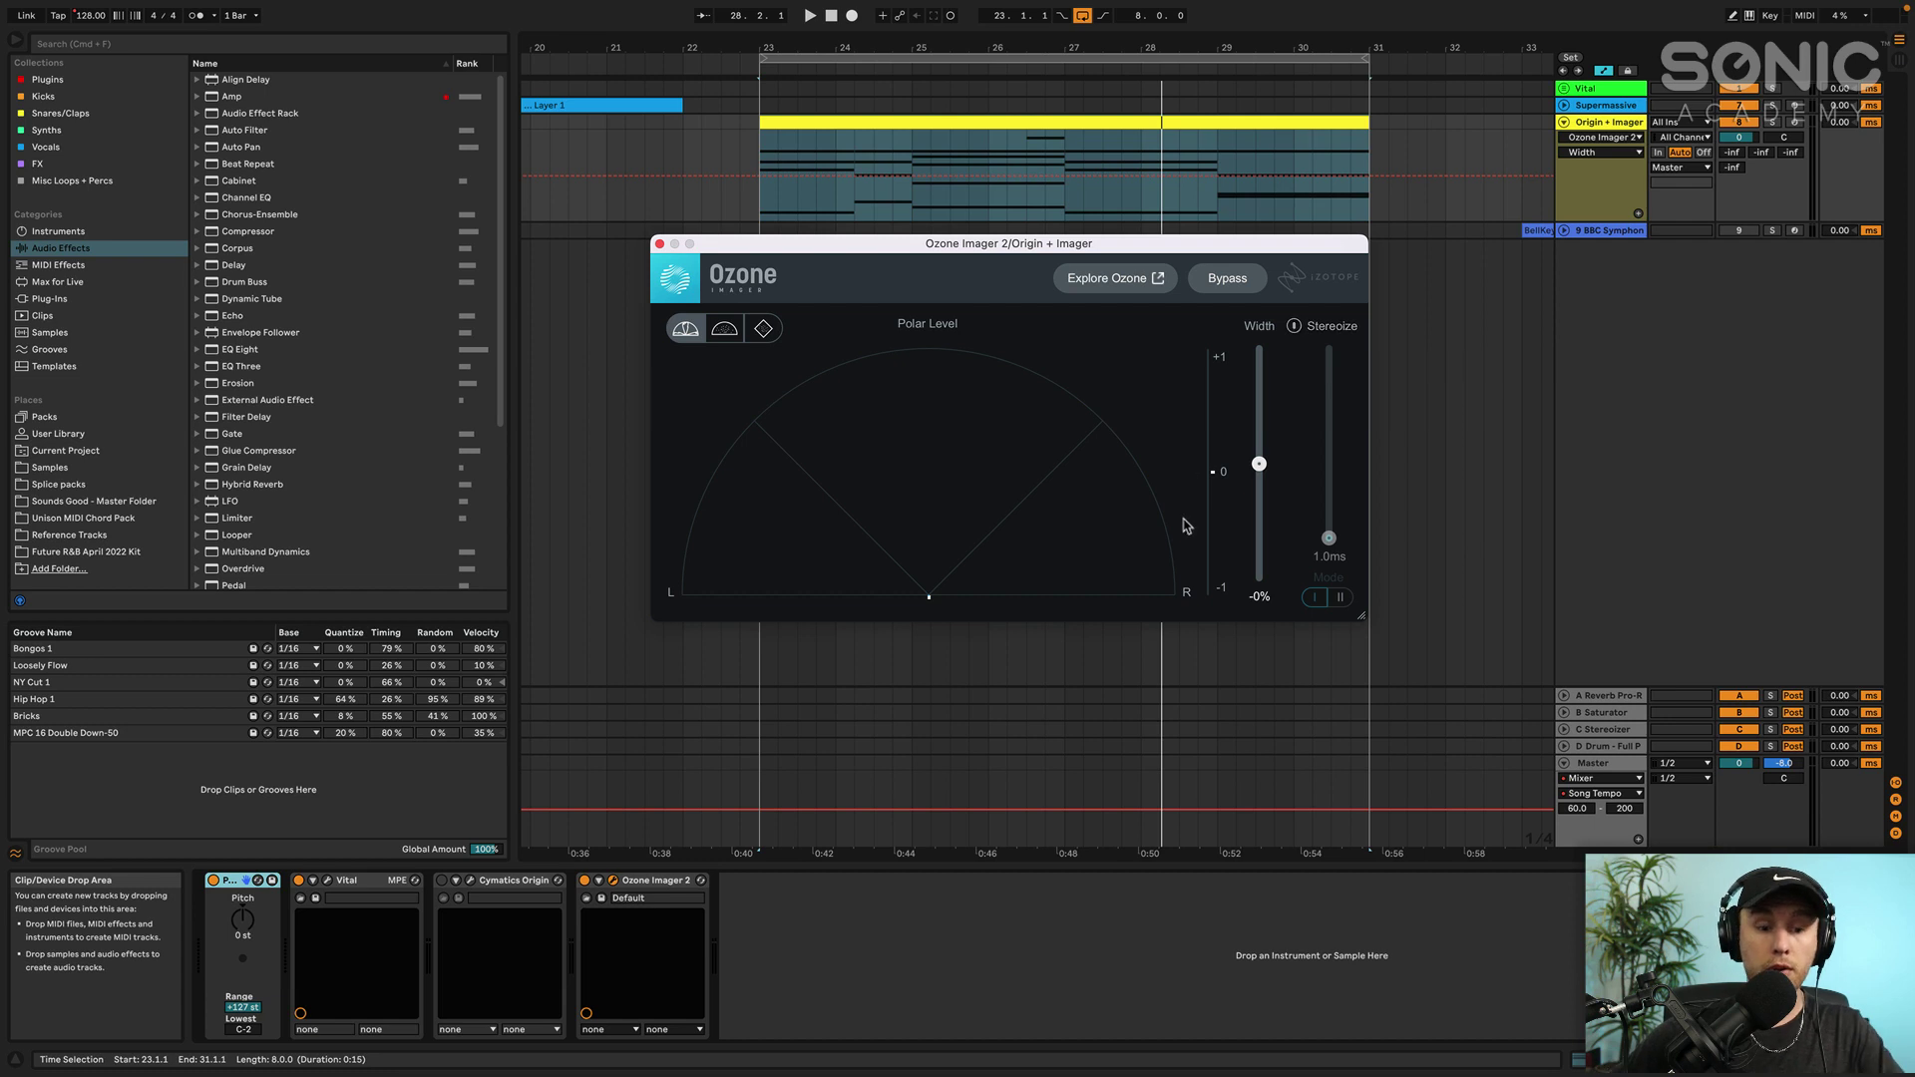
key(space)
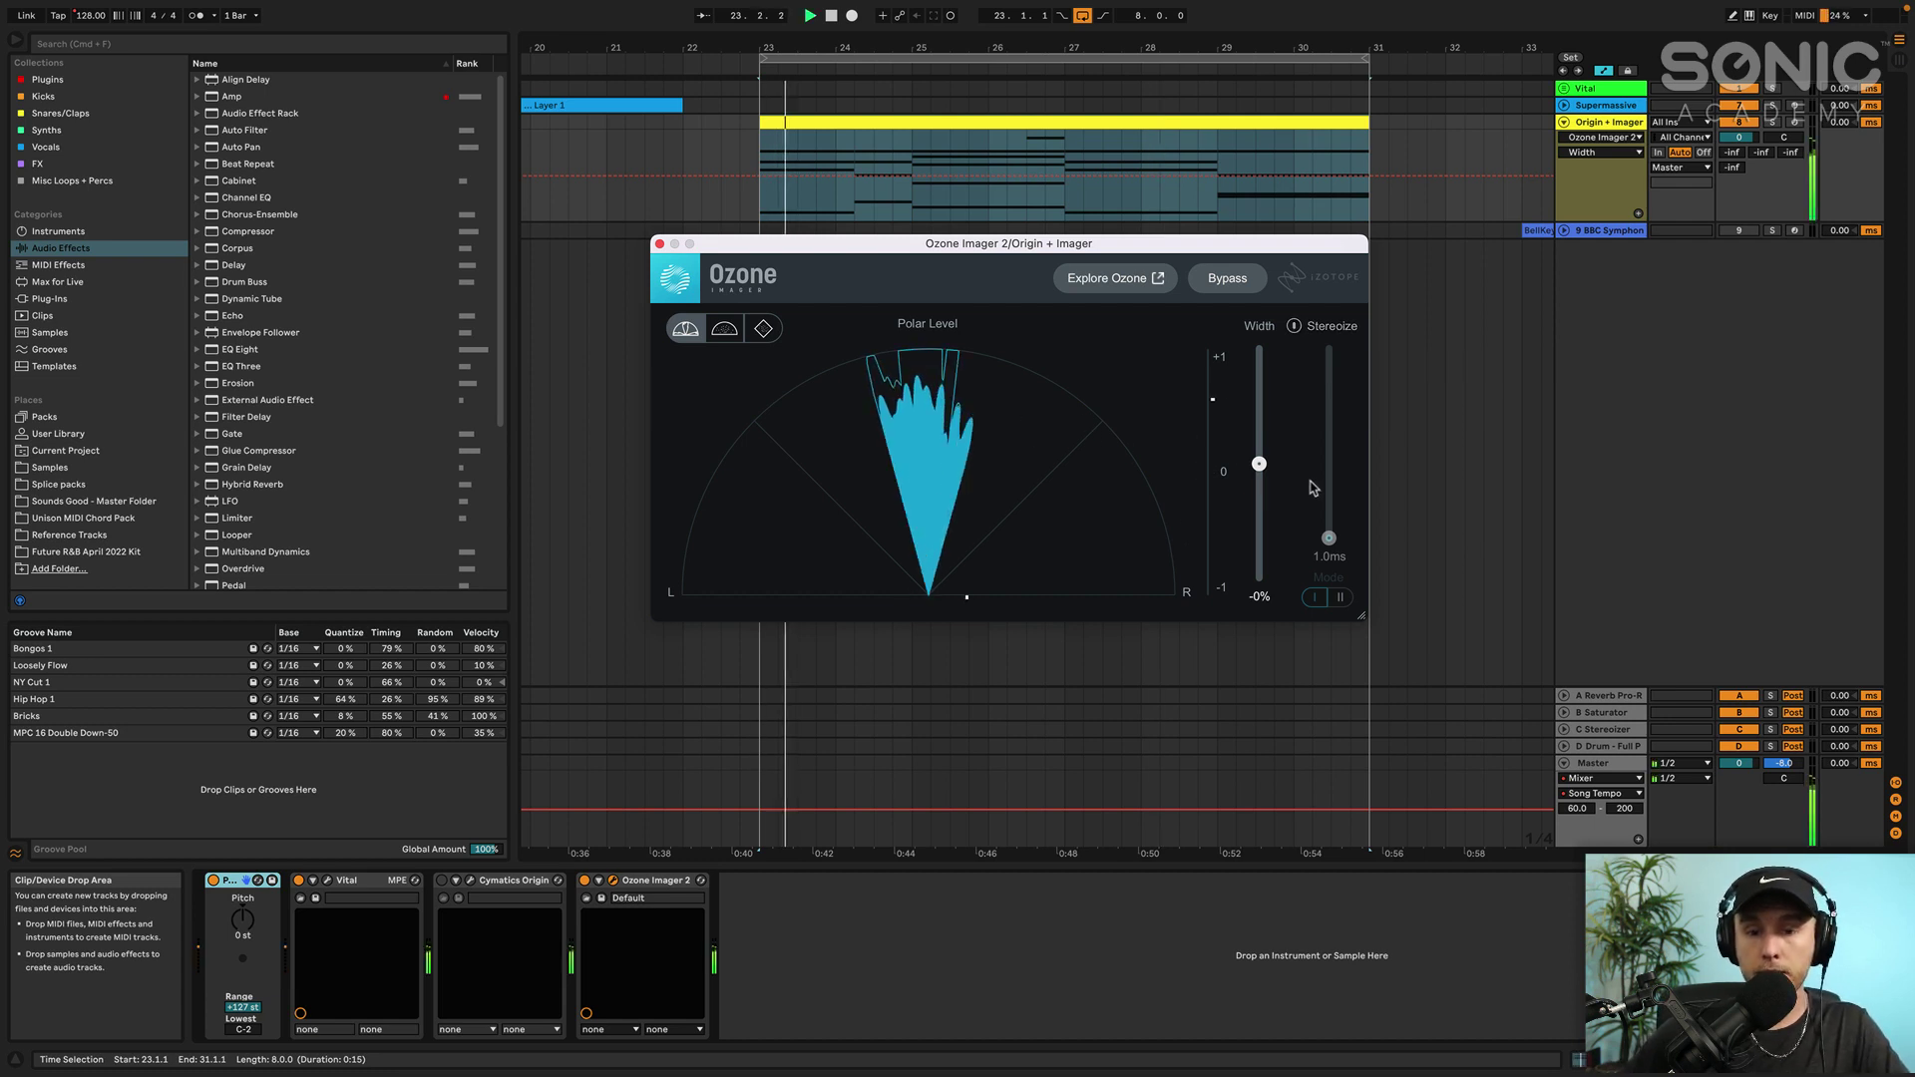
click(725, 328)
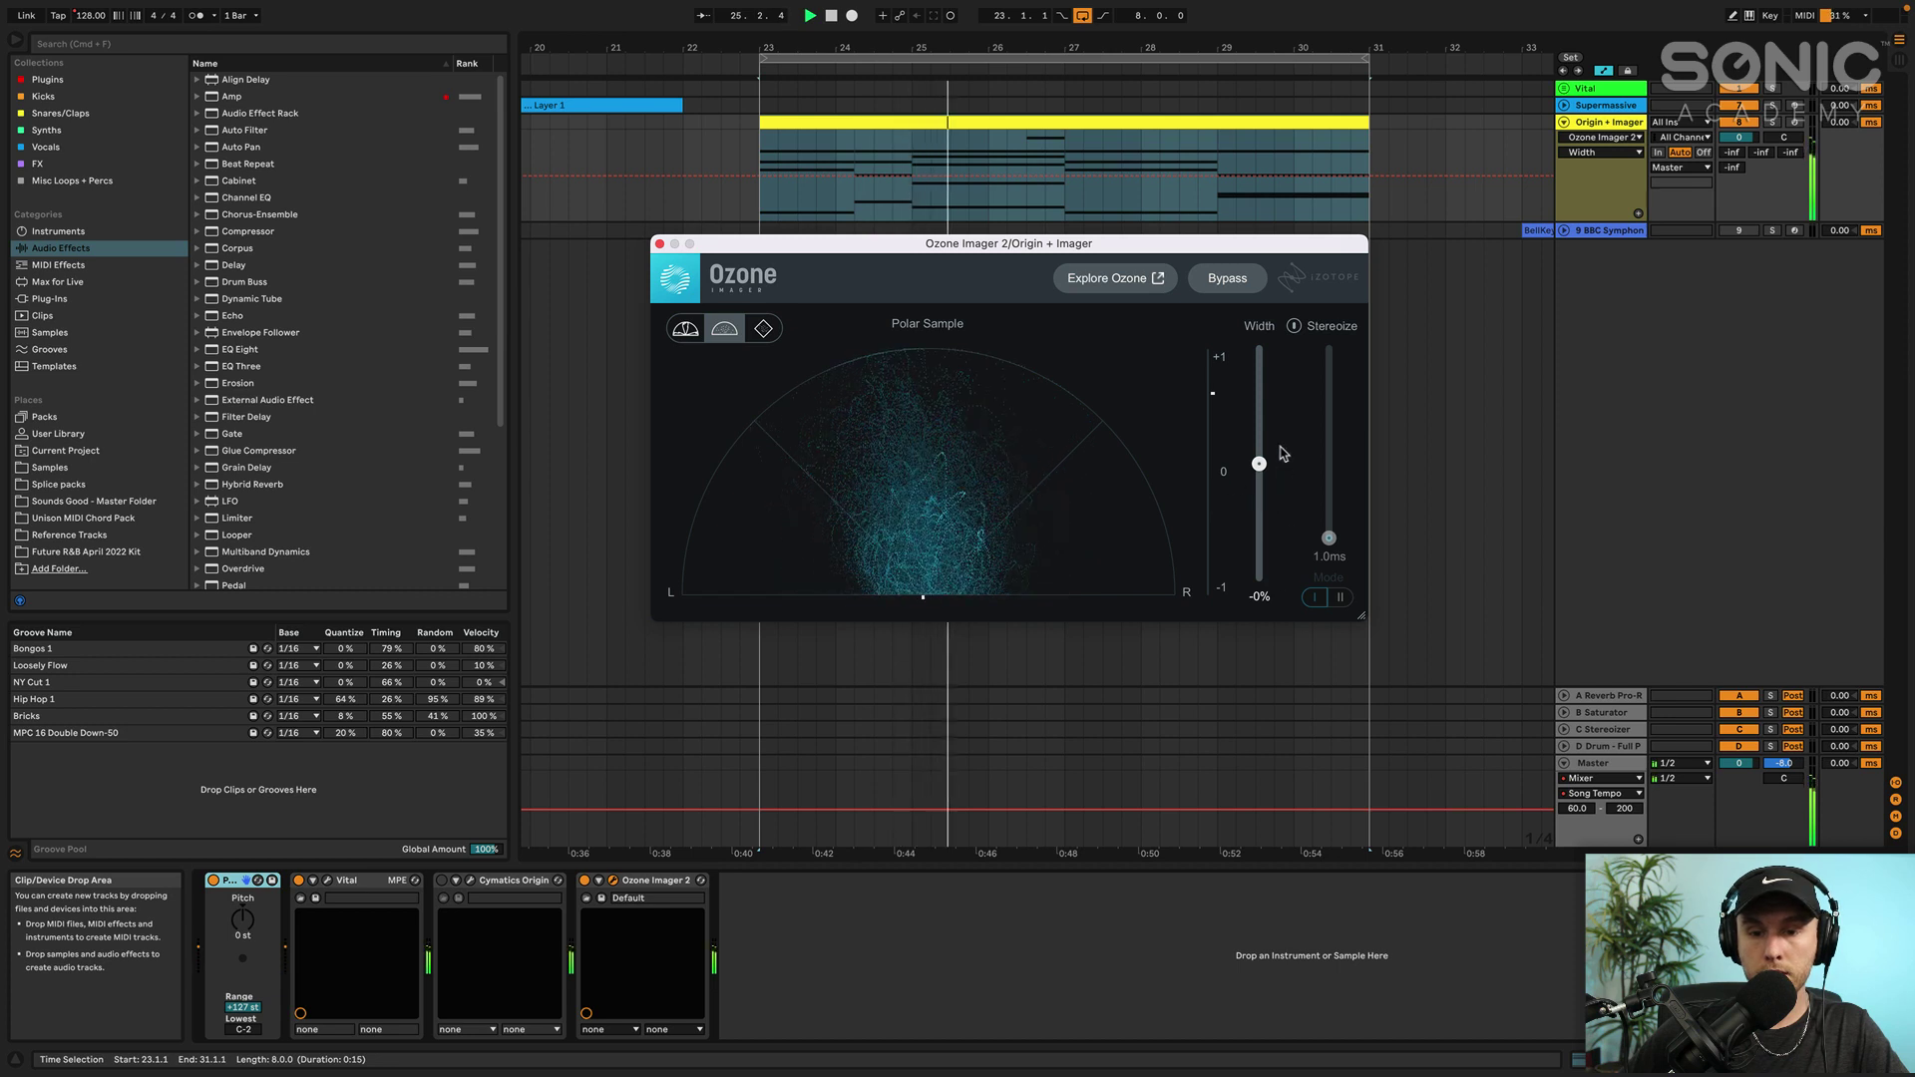
Widen the sound in Ozone Imager with Width at 100% and Stereoize enabled at 13.3 ms, and turn both sliders back down
drag(1258, 467, 1258, 377)
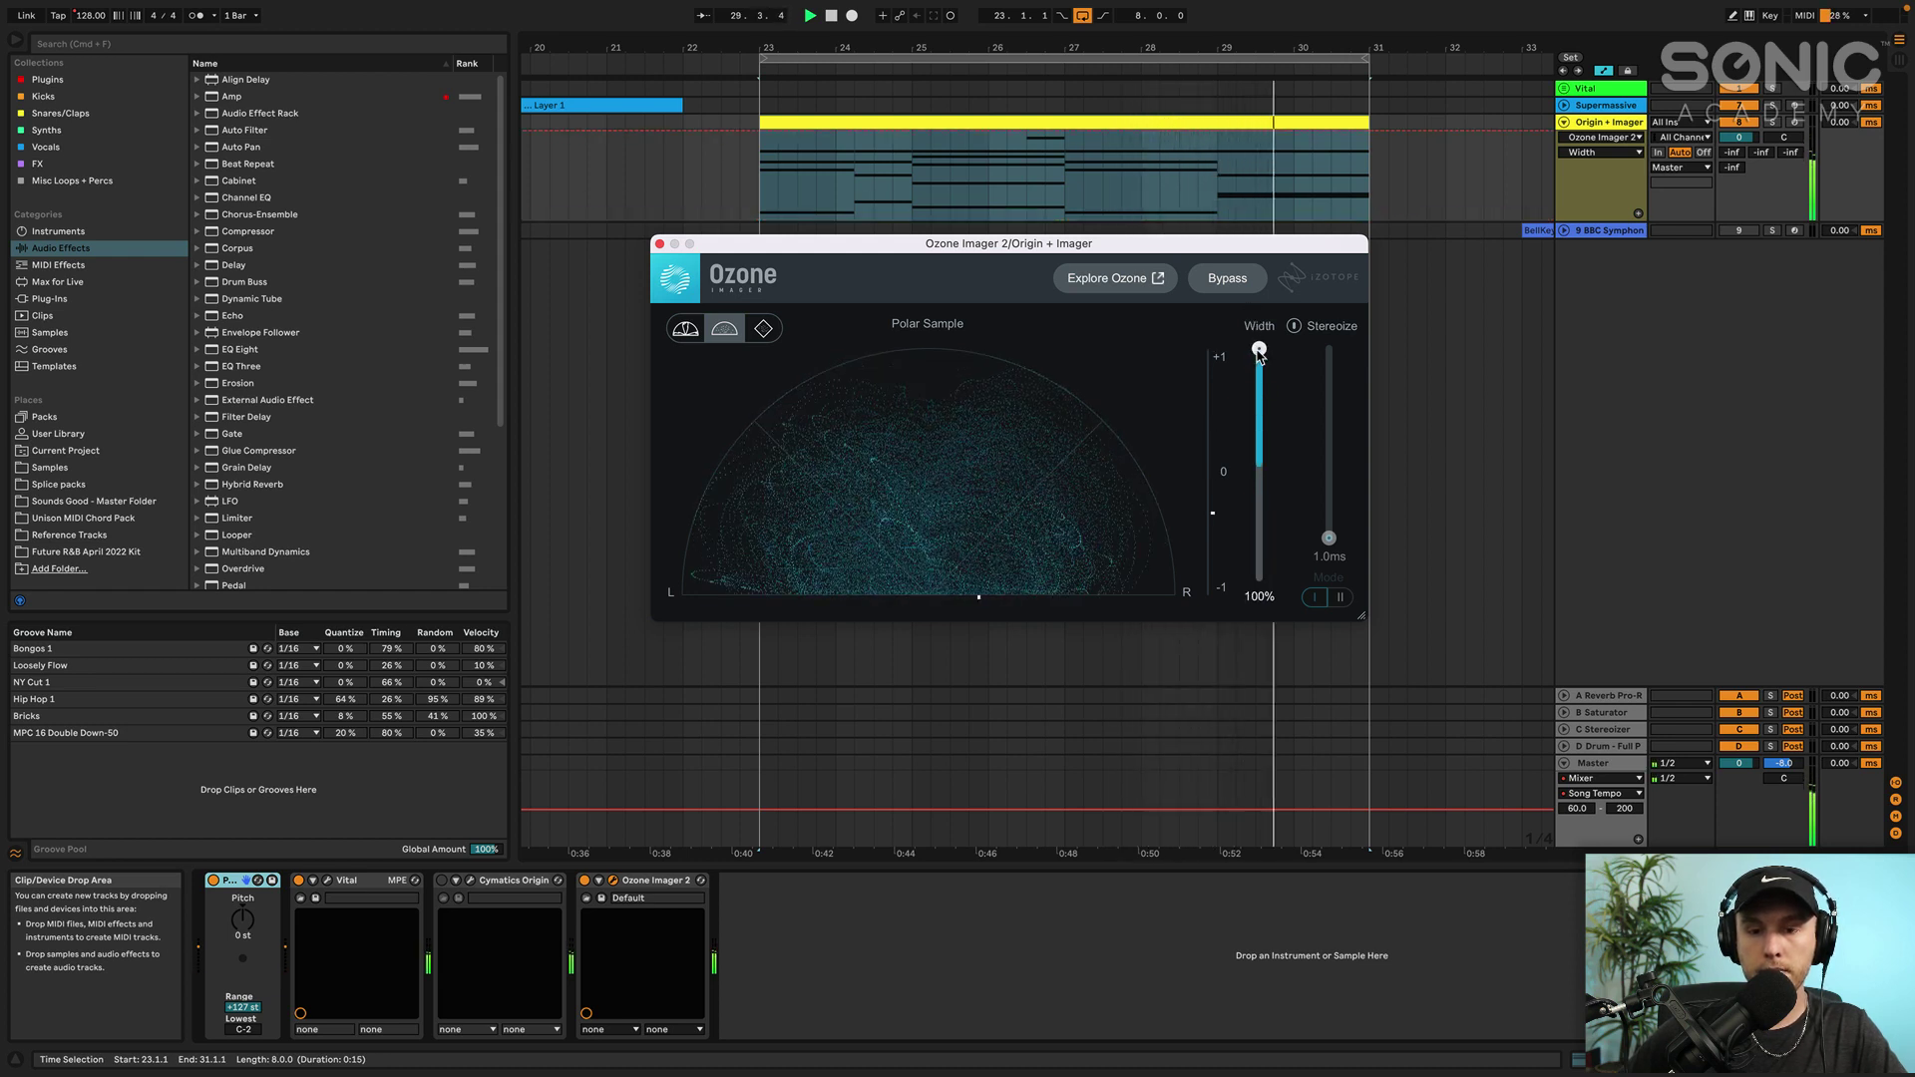
click(1298, 326)
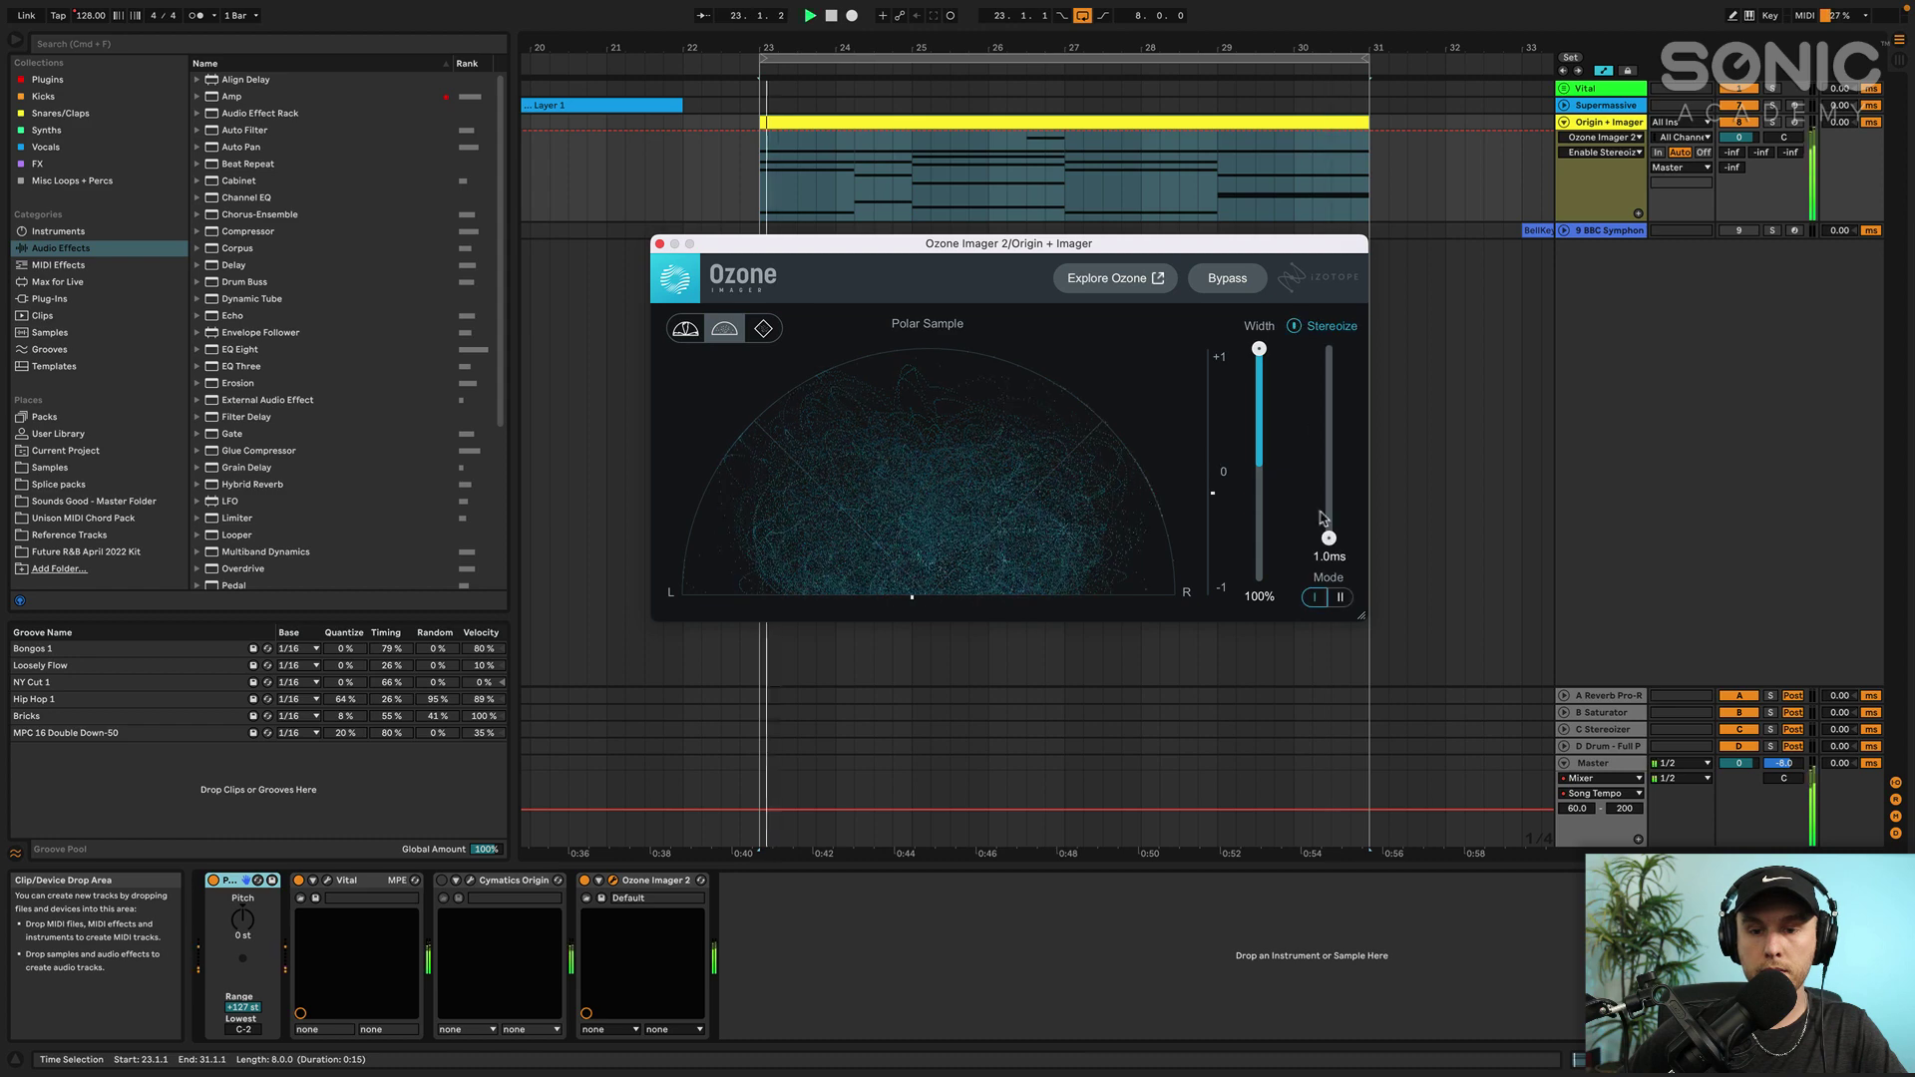
drag(1329, 537, 1331, 413)
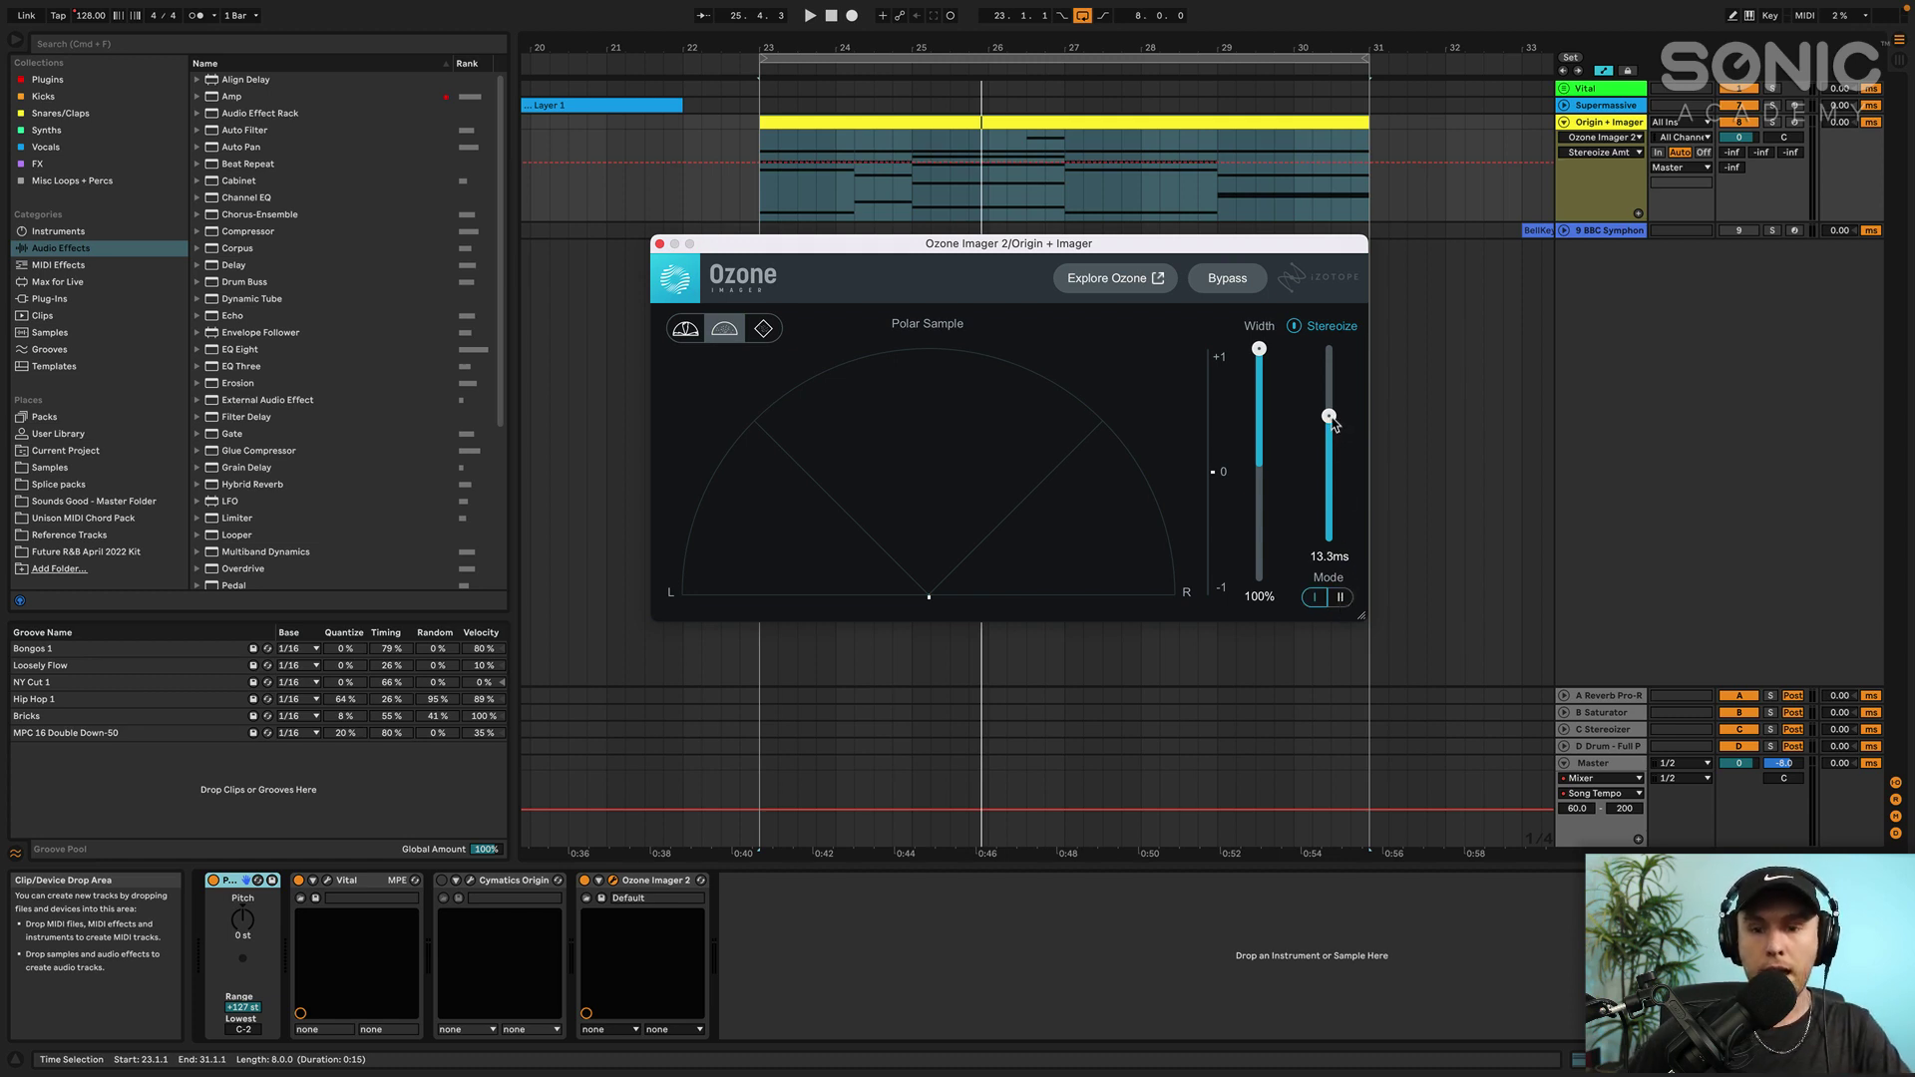
drag(1329, 416, 1322, 653)
drag(1258, 349, 1259, 440)
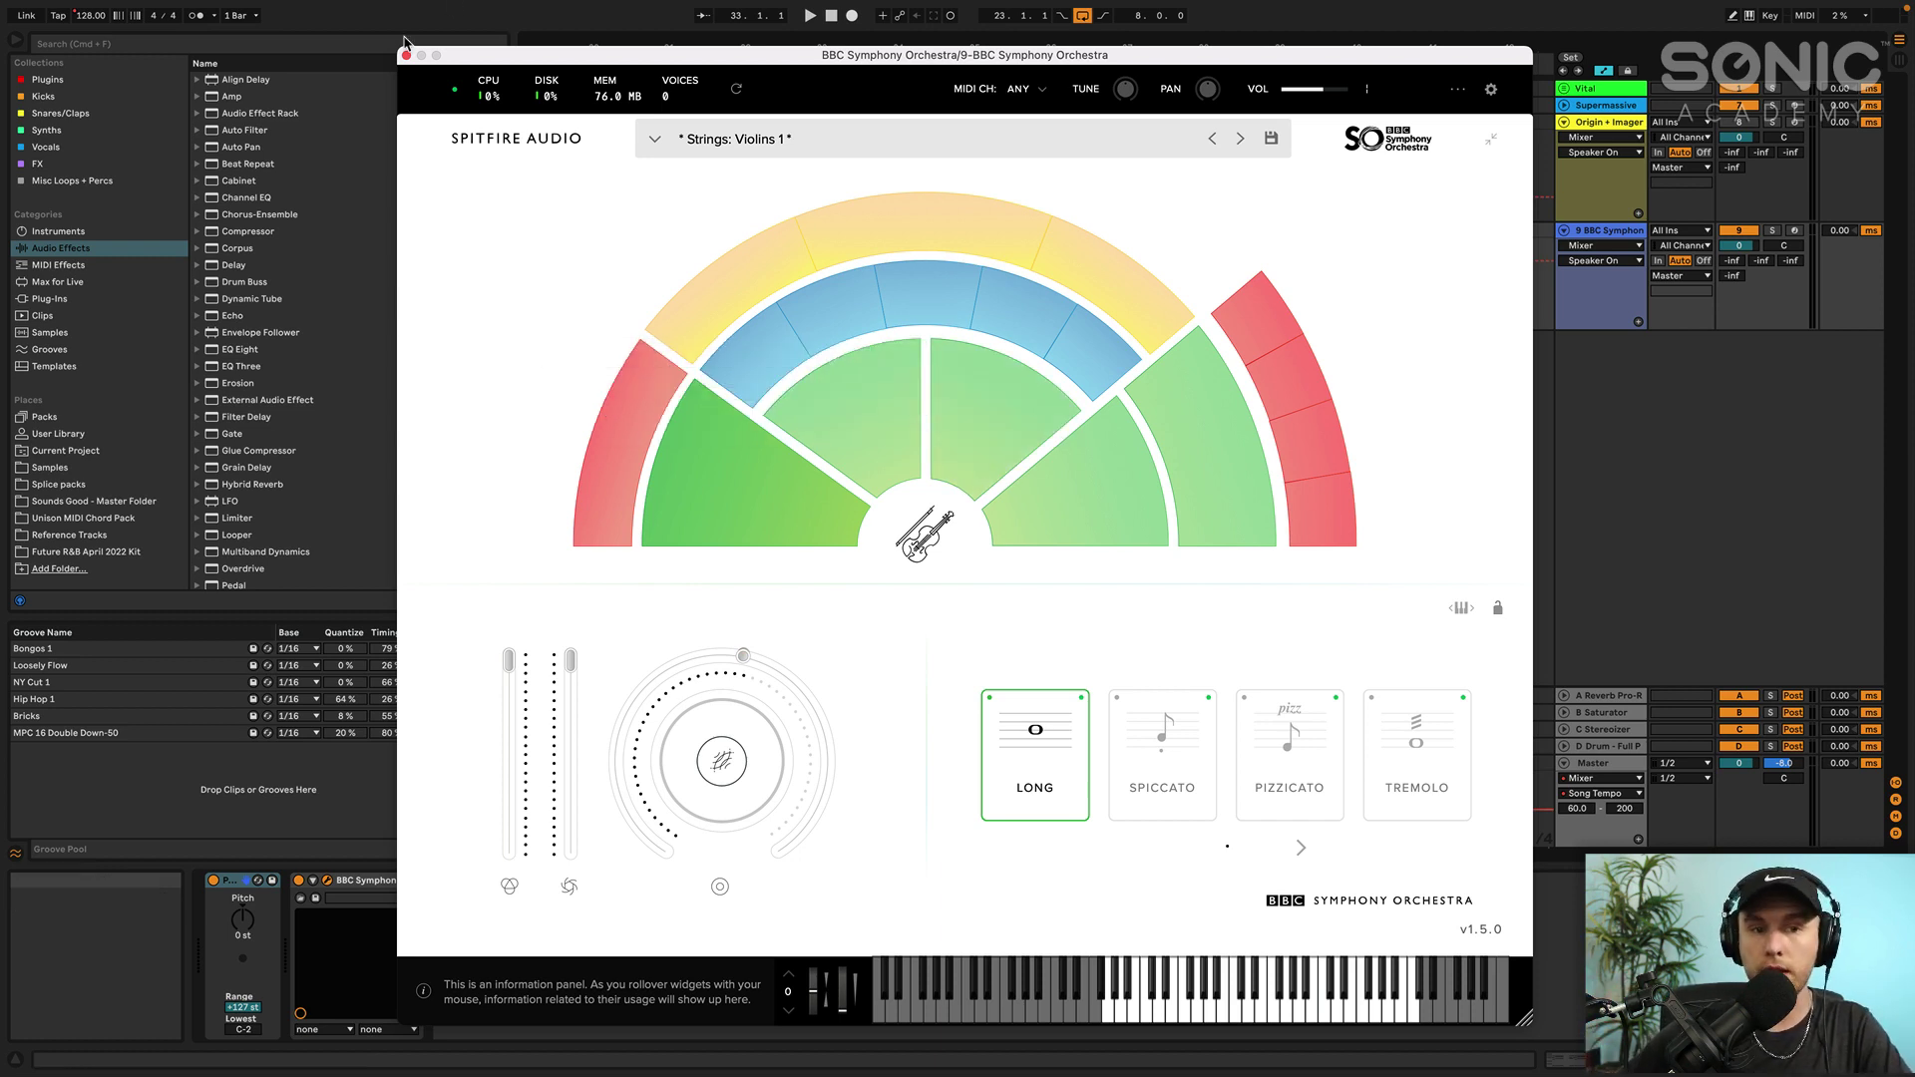
Load Violins 1 and Violas in turn in BBC Symphony Orchestra, and play its clip from bar 33 with the Violas
click(787, 494)
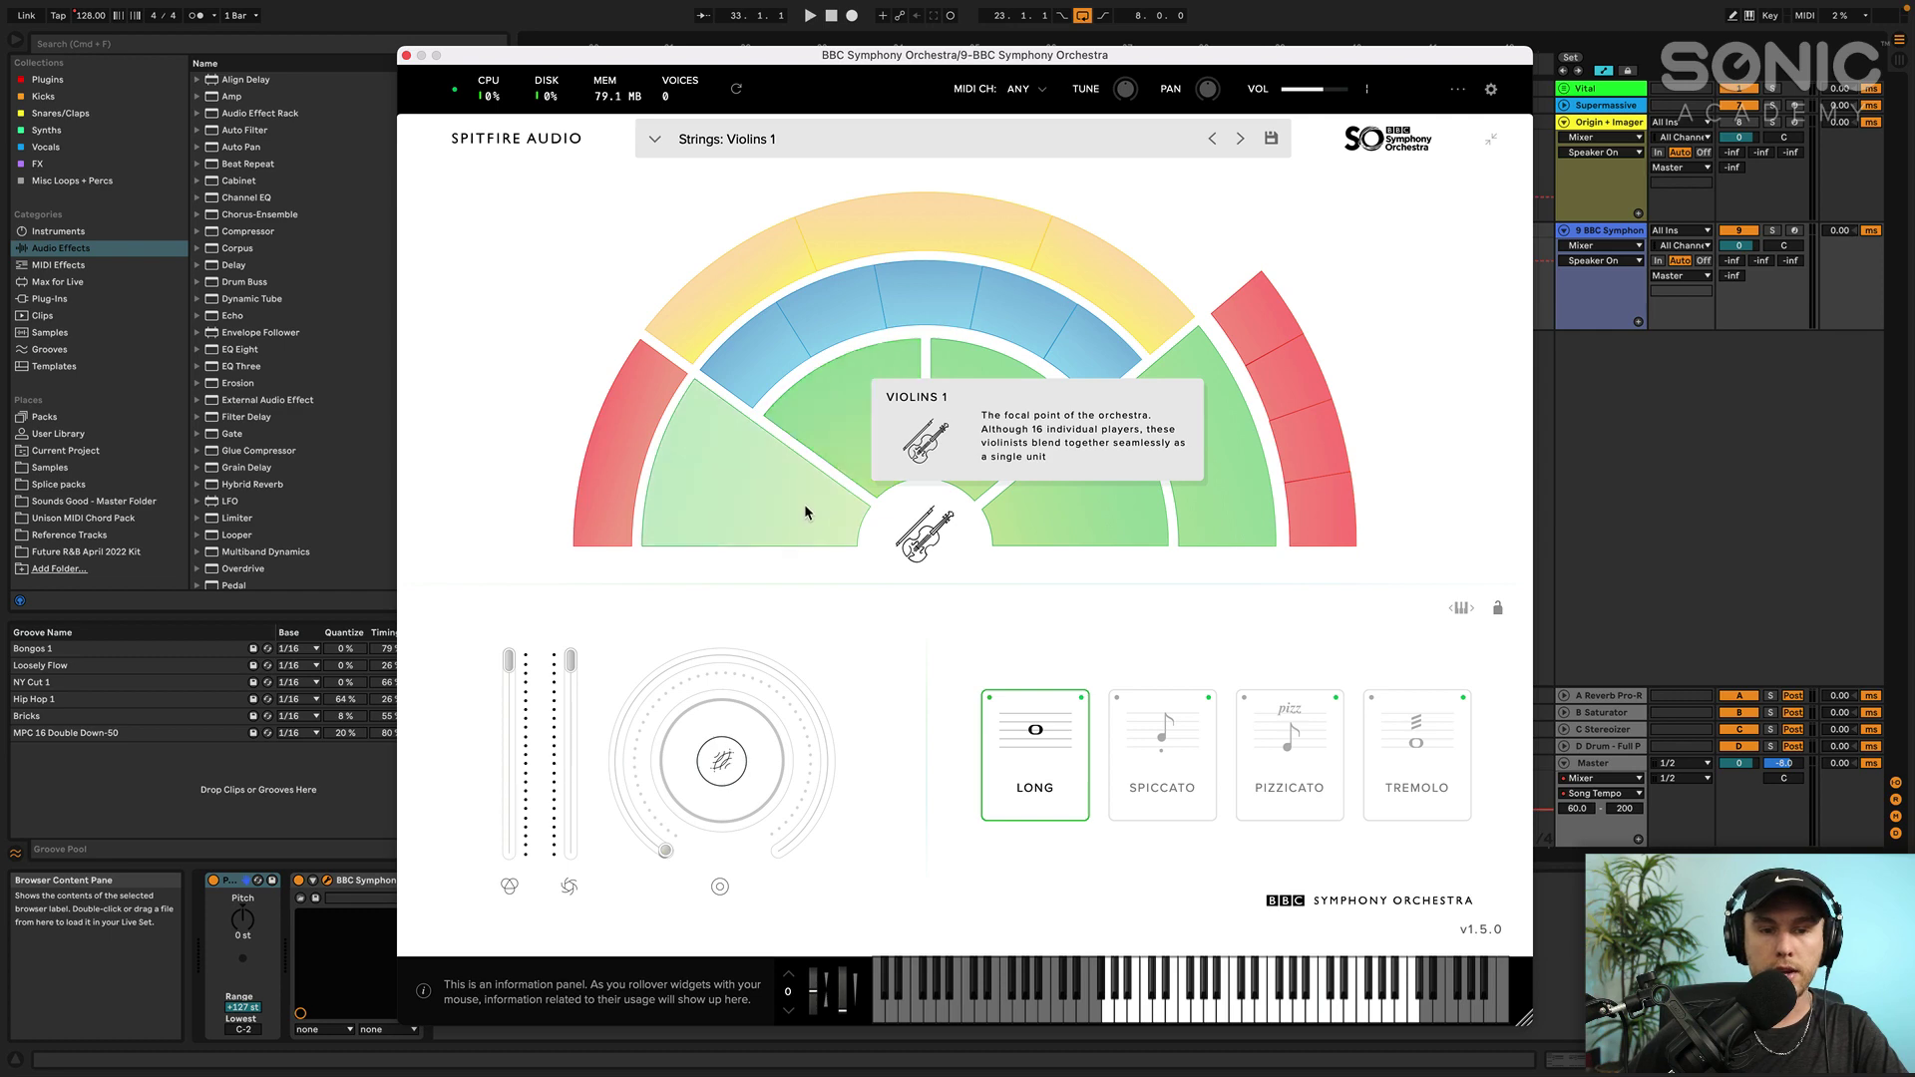
click(985, 409)
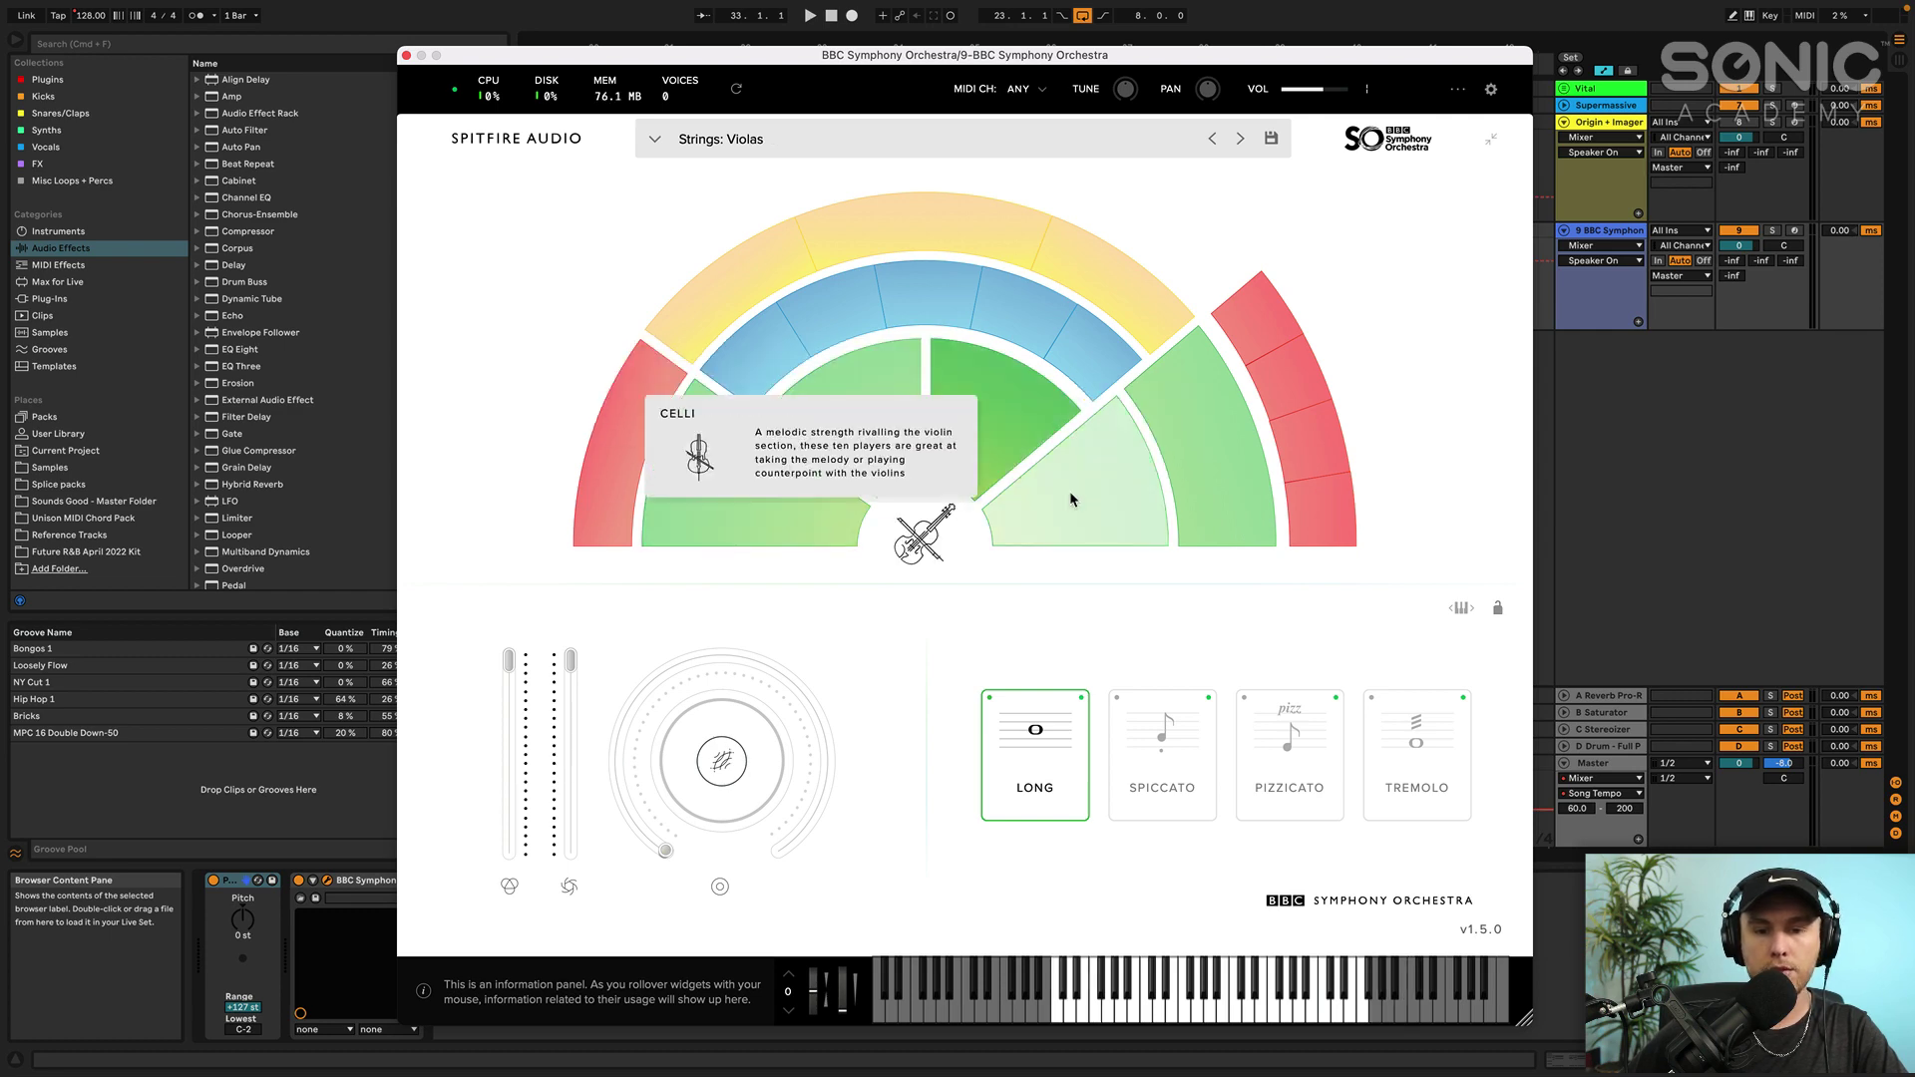
click(407, 57)
key(space)
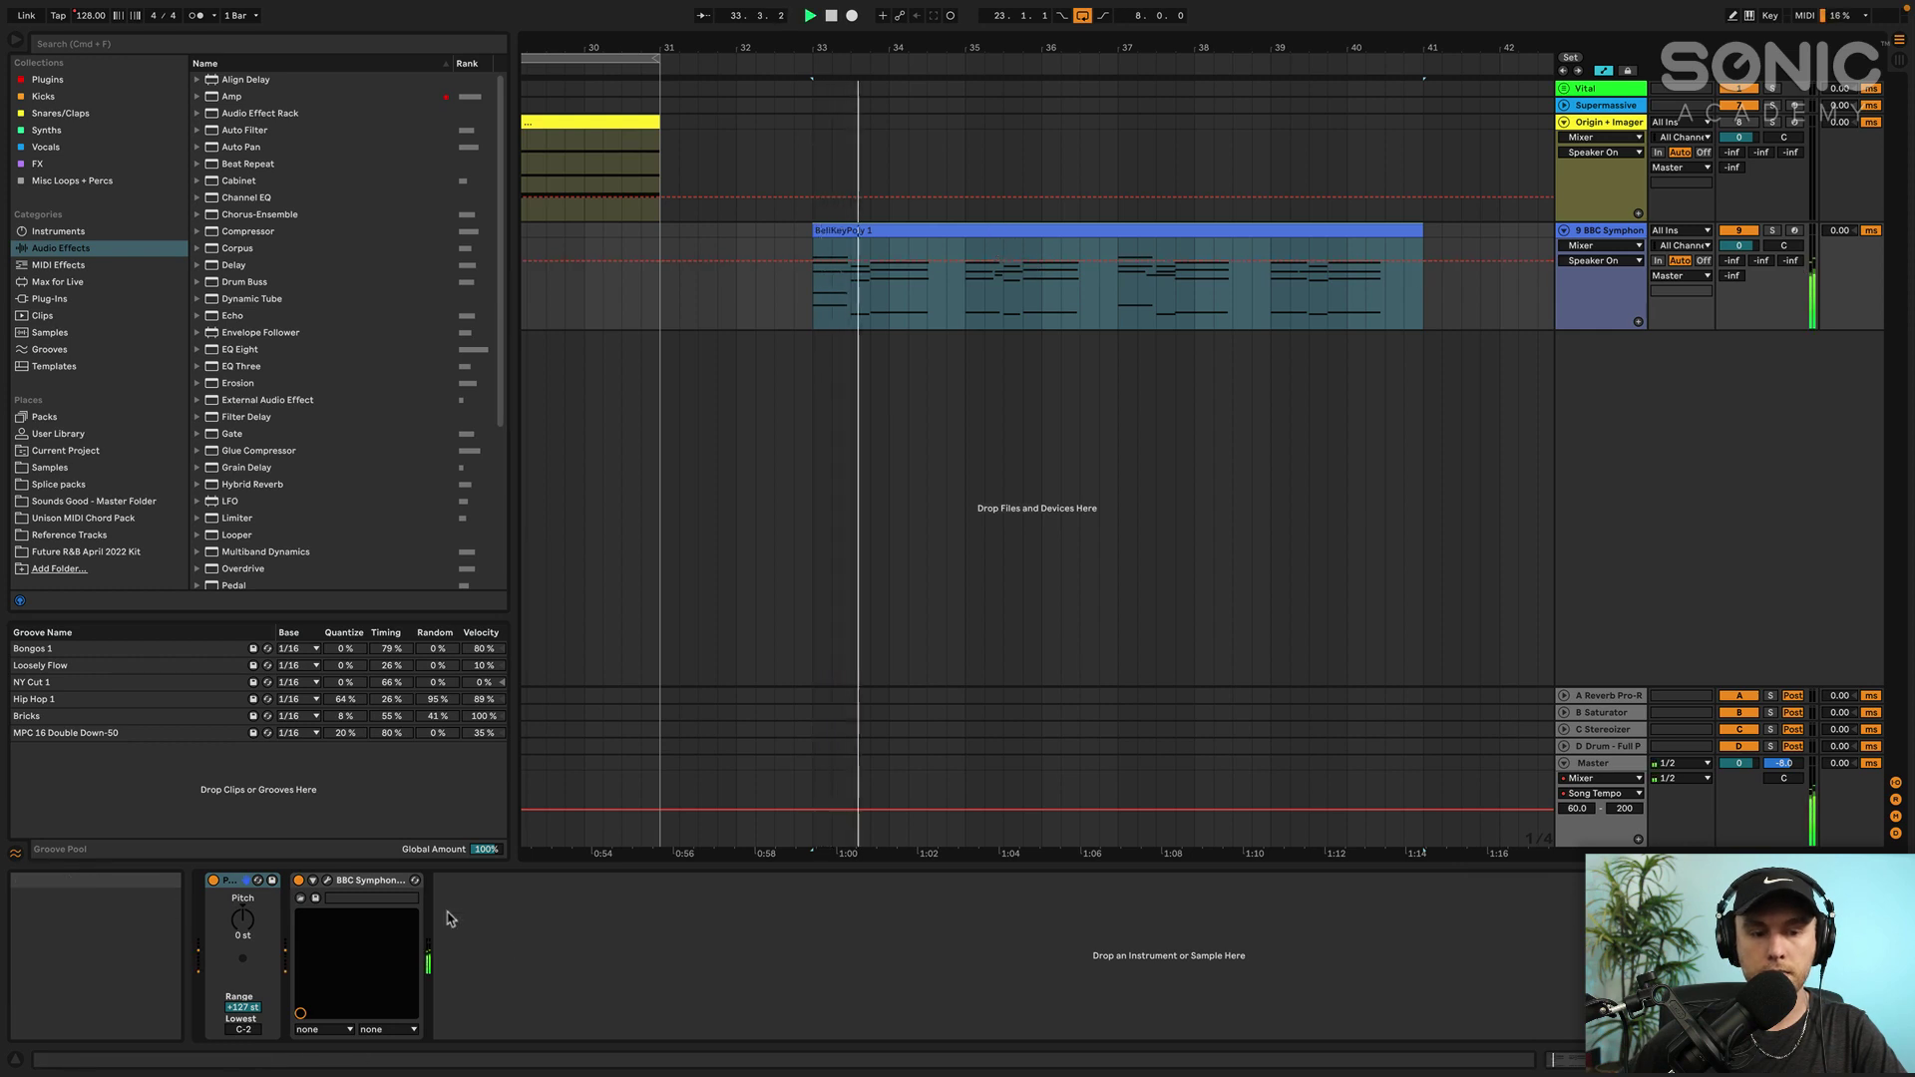
key(super+alt+p)
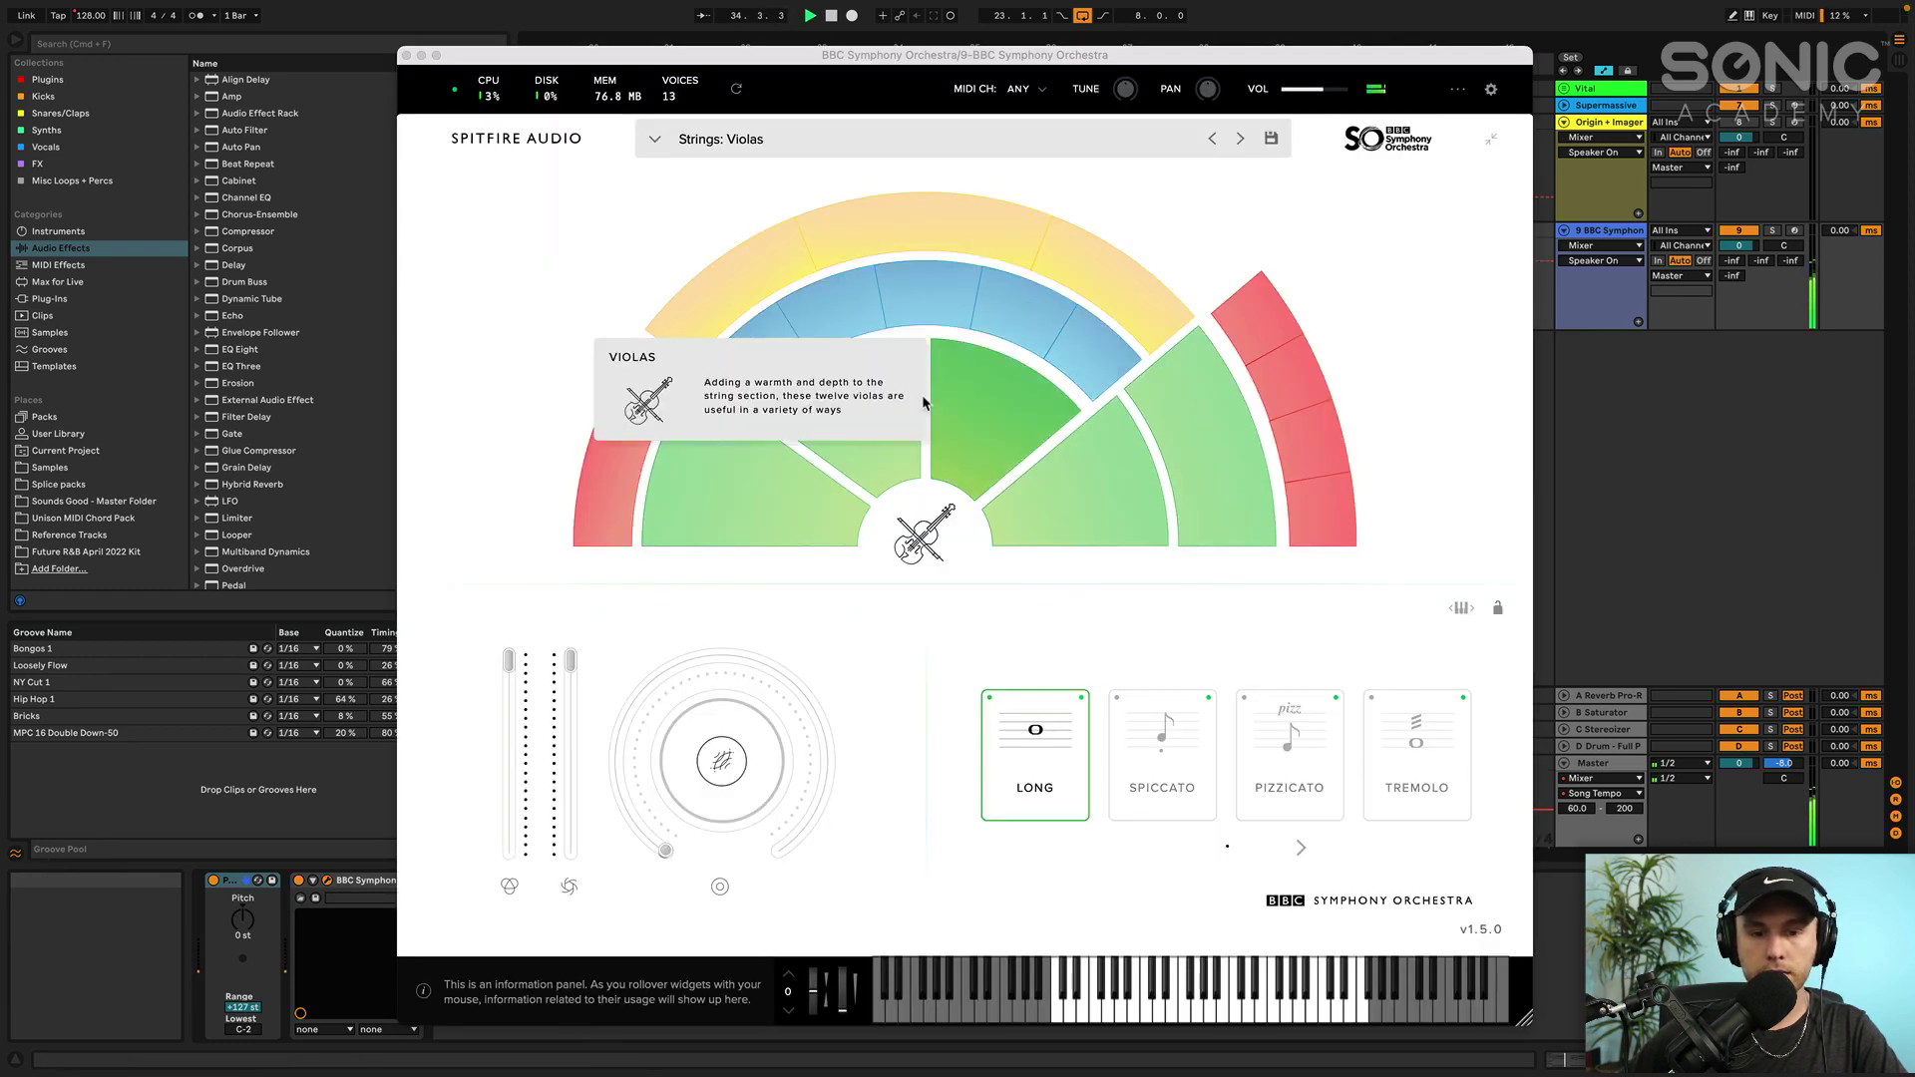
Audition the Violas' Spiccato, Pizzicato and Tremolo techniques during playback, and stop the transport
click(1182, 751)
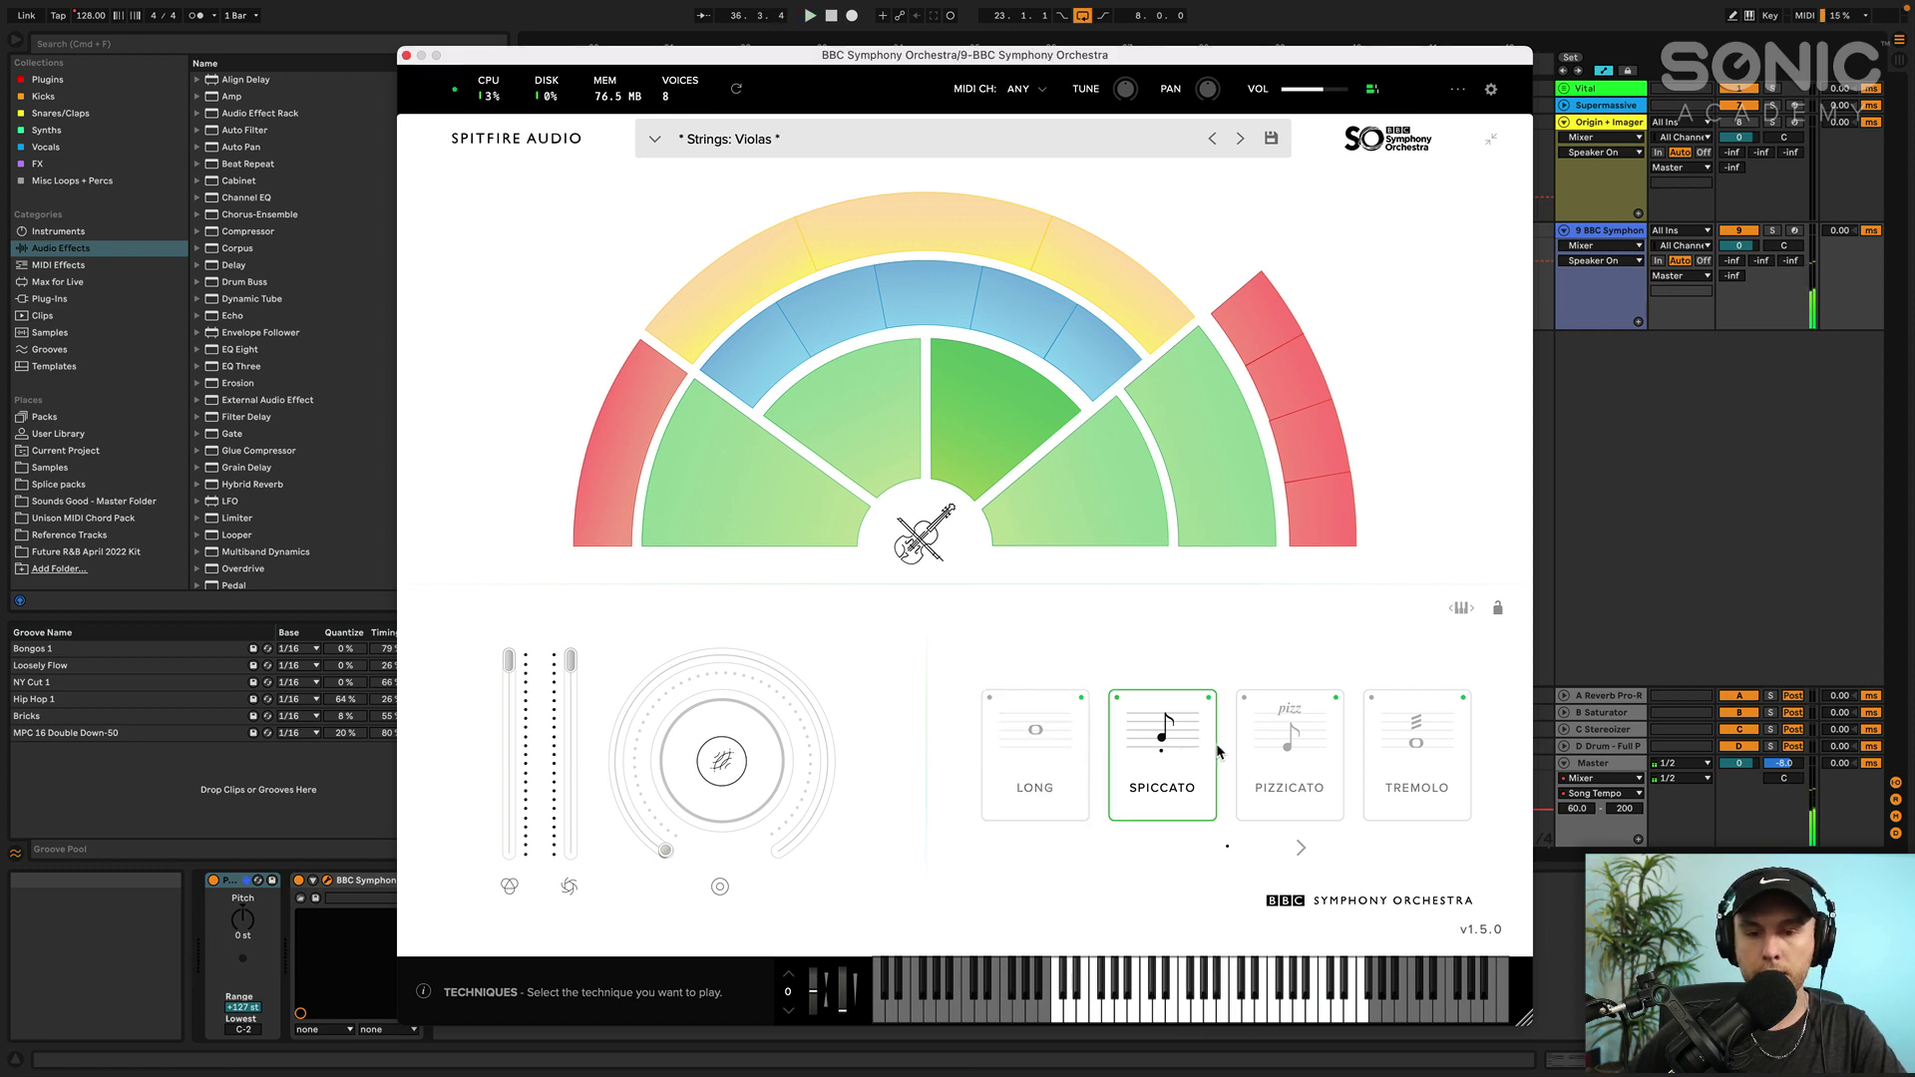
shift+click(1264, 754)
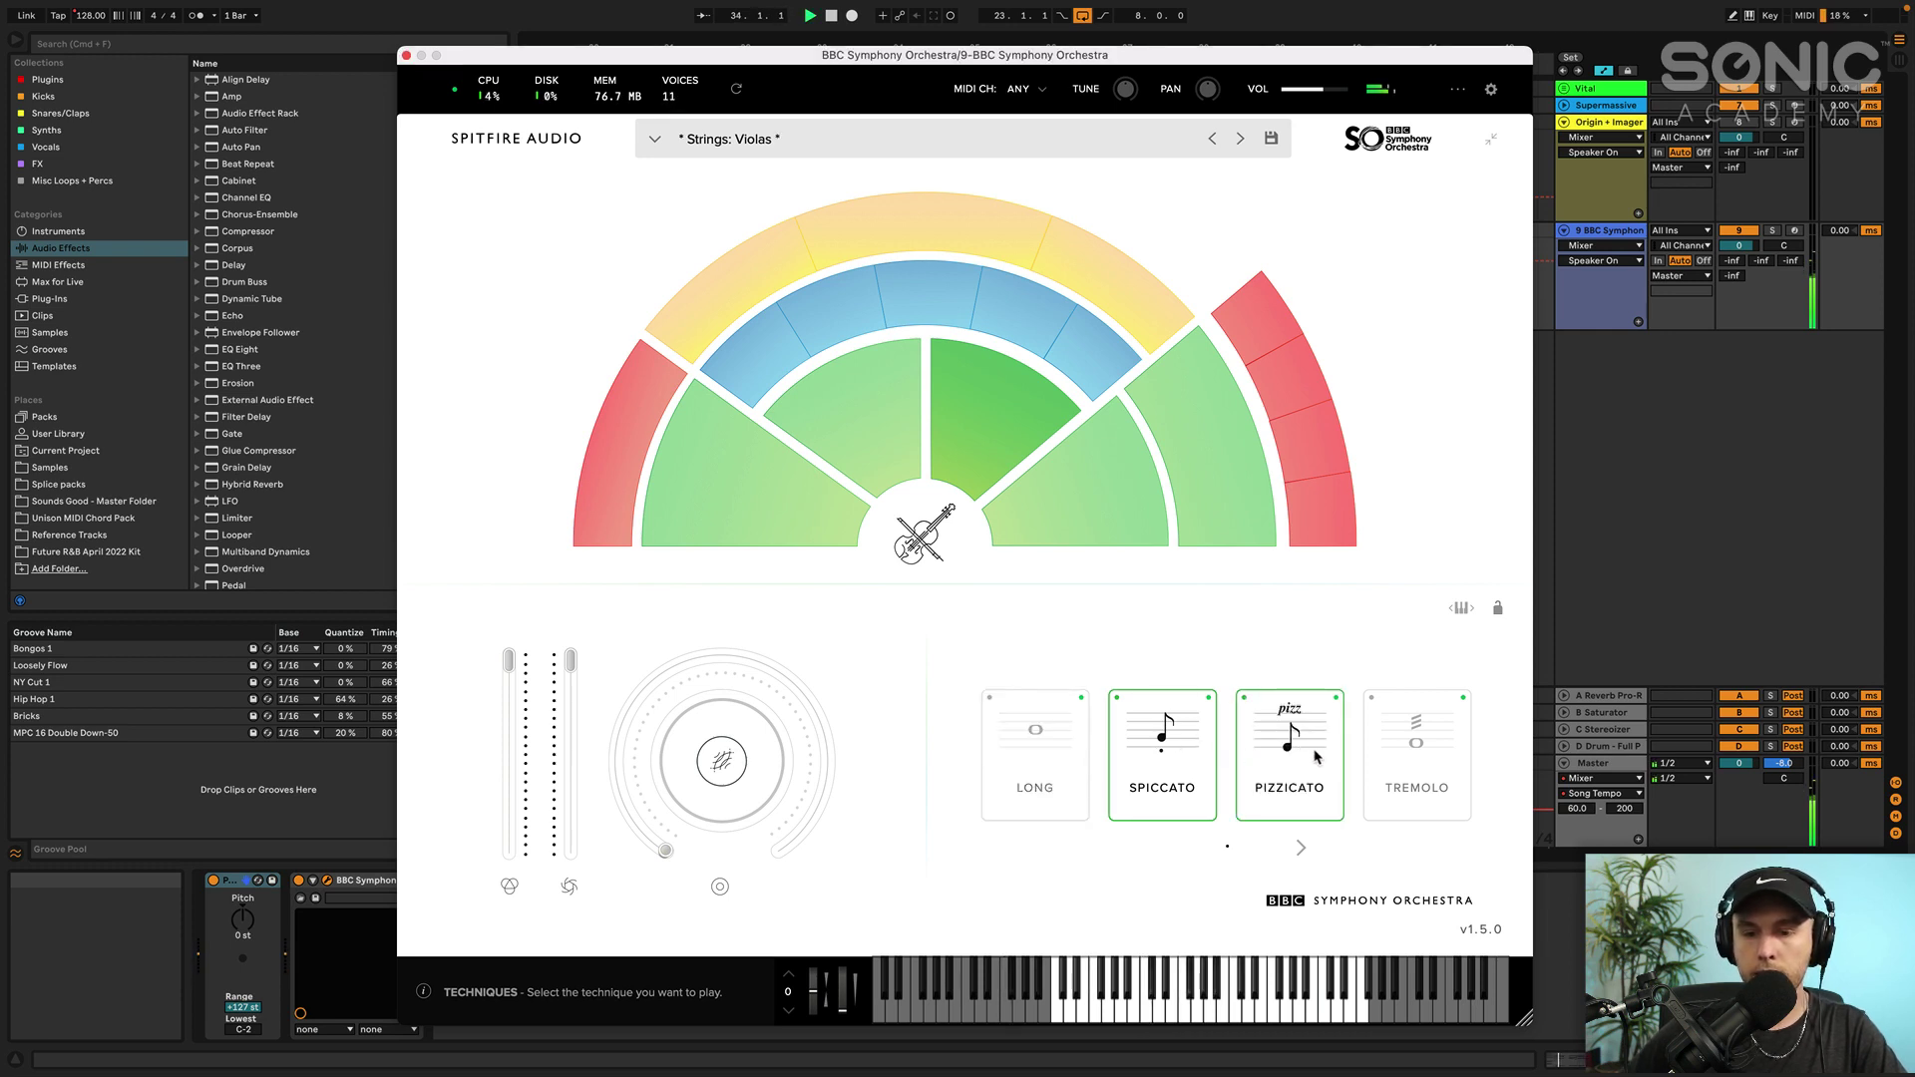
click(1314, 756)
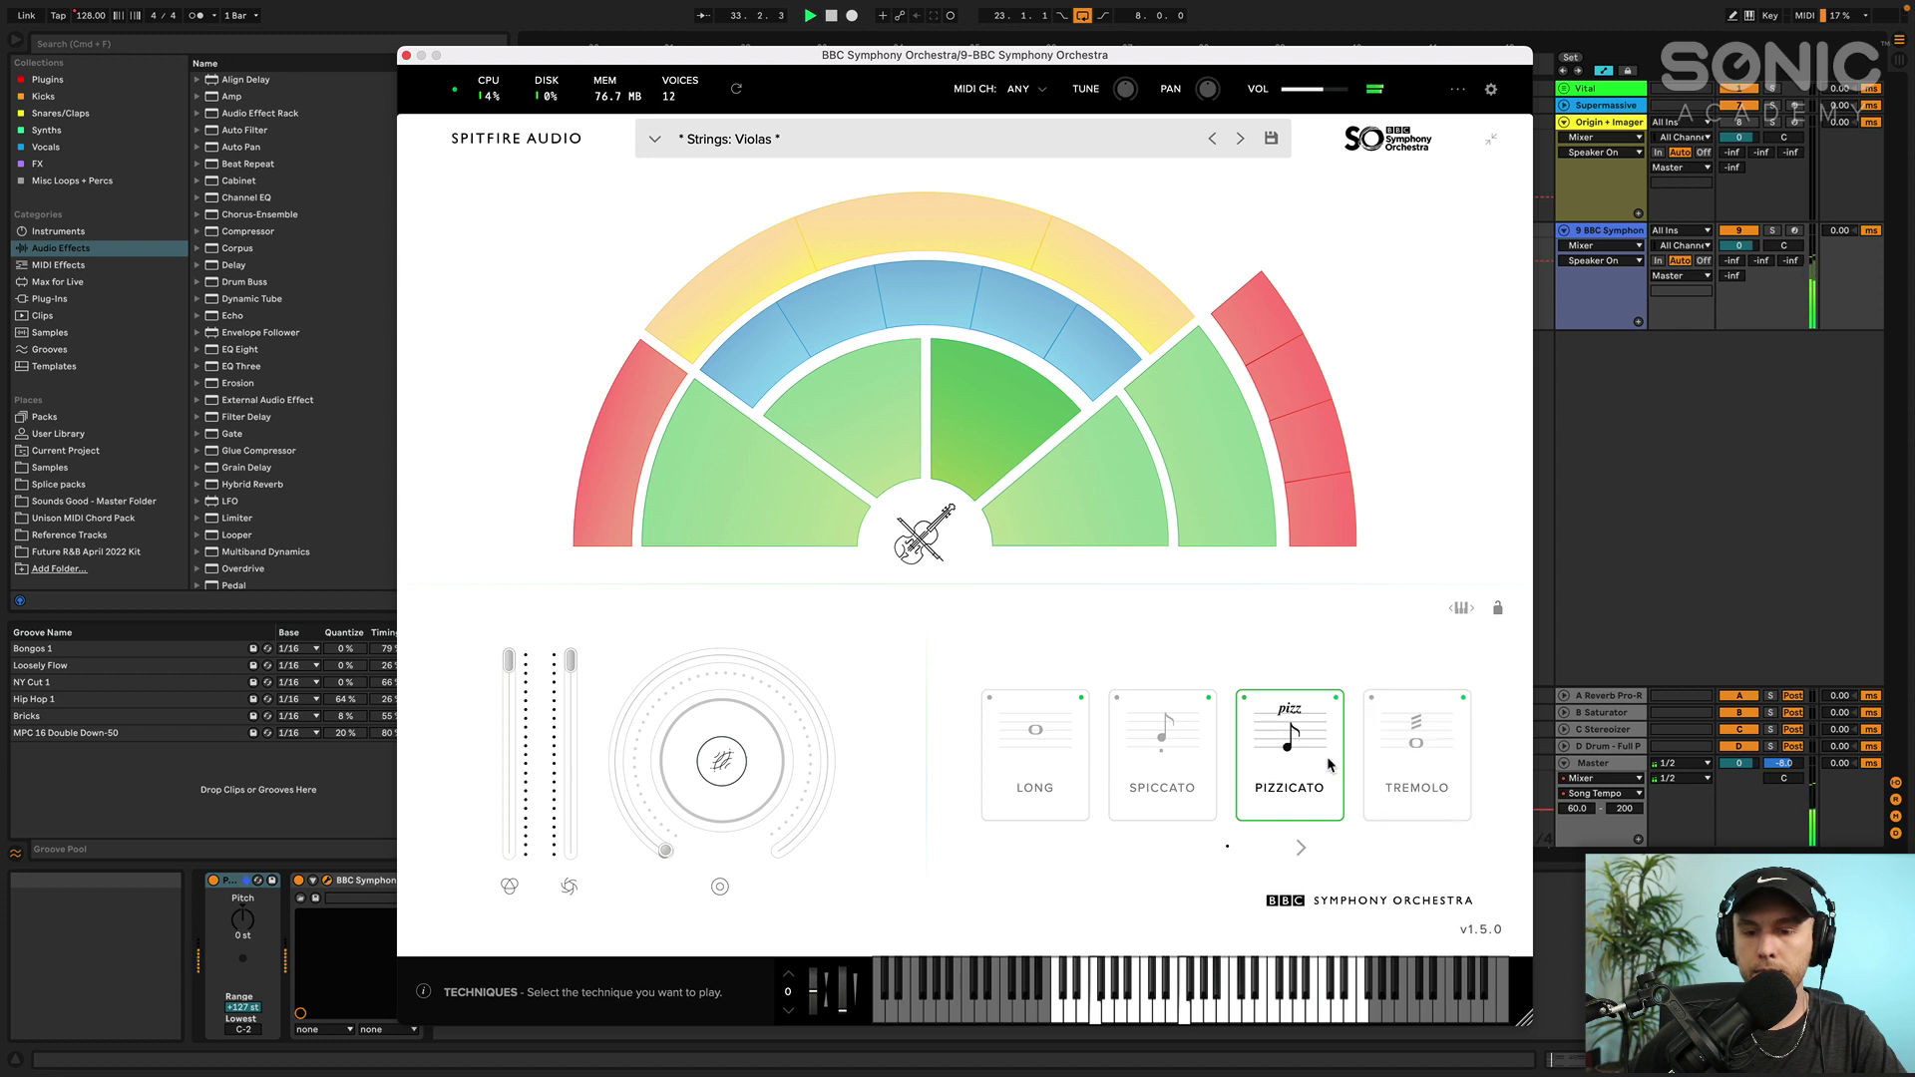
shift+click(1439, 763)
click(1416, 755)
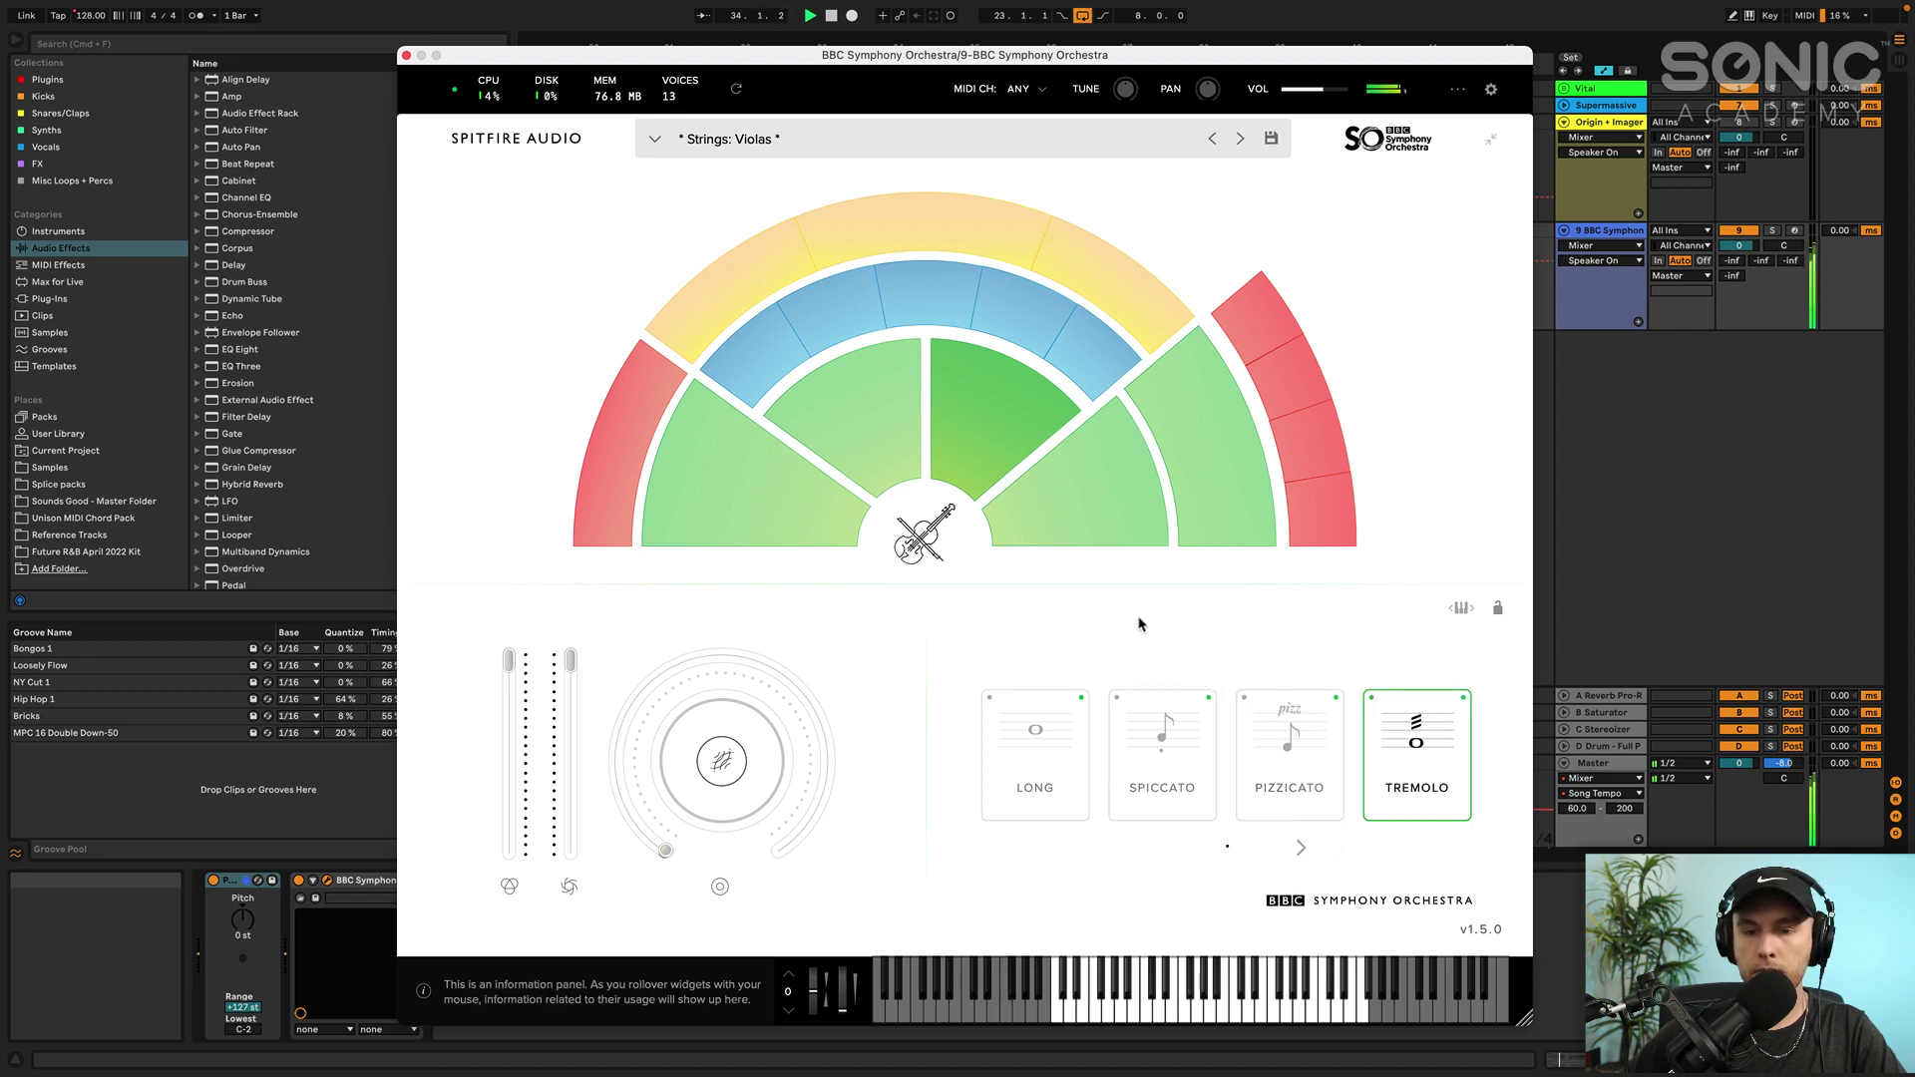
key(space)
Play the clip with Violins 1, switch to Celli with only the Spiccato technique, and load the Basses
click(800, 491)
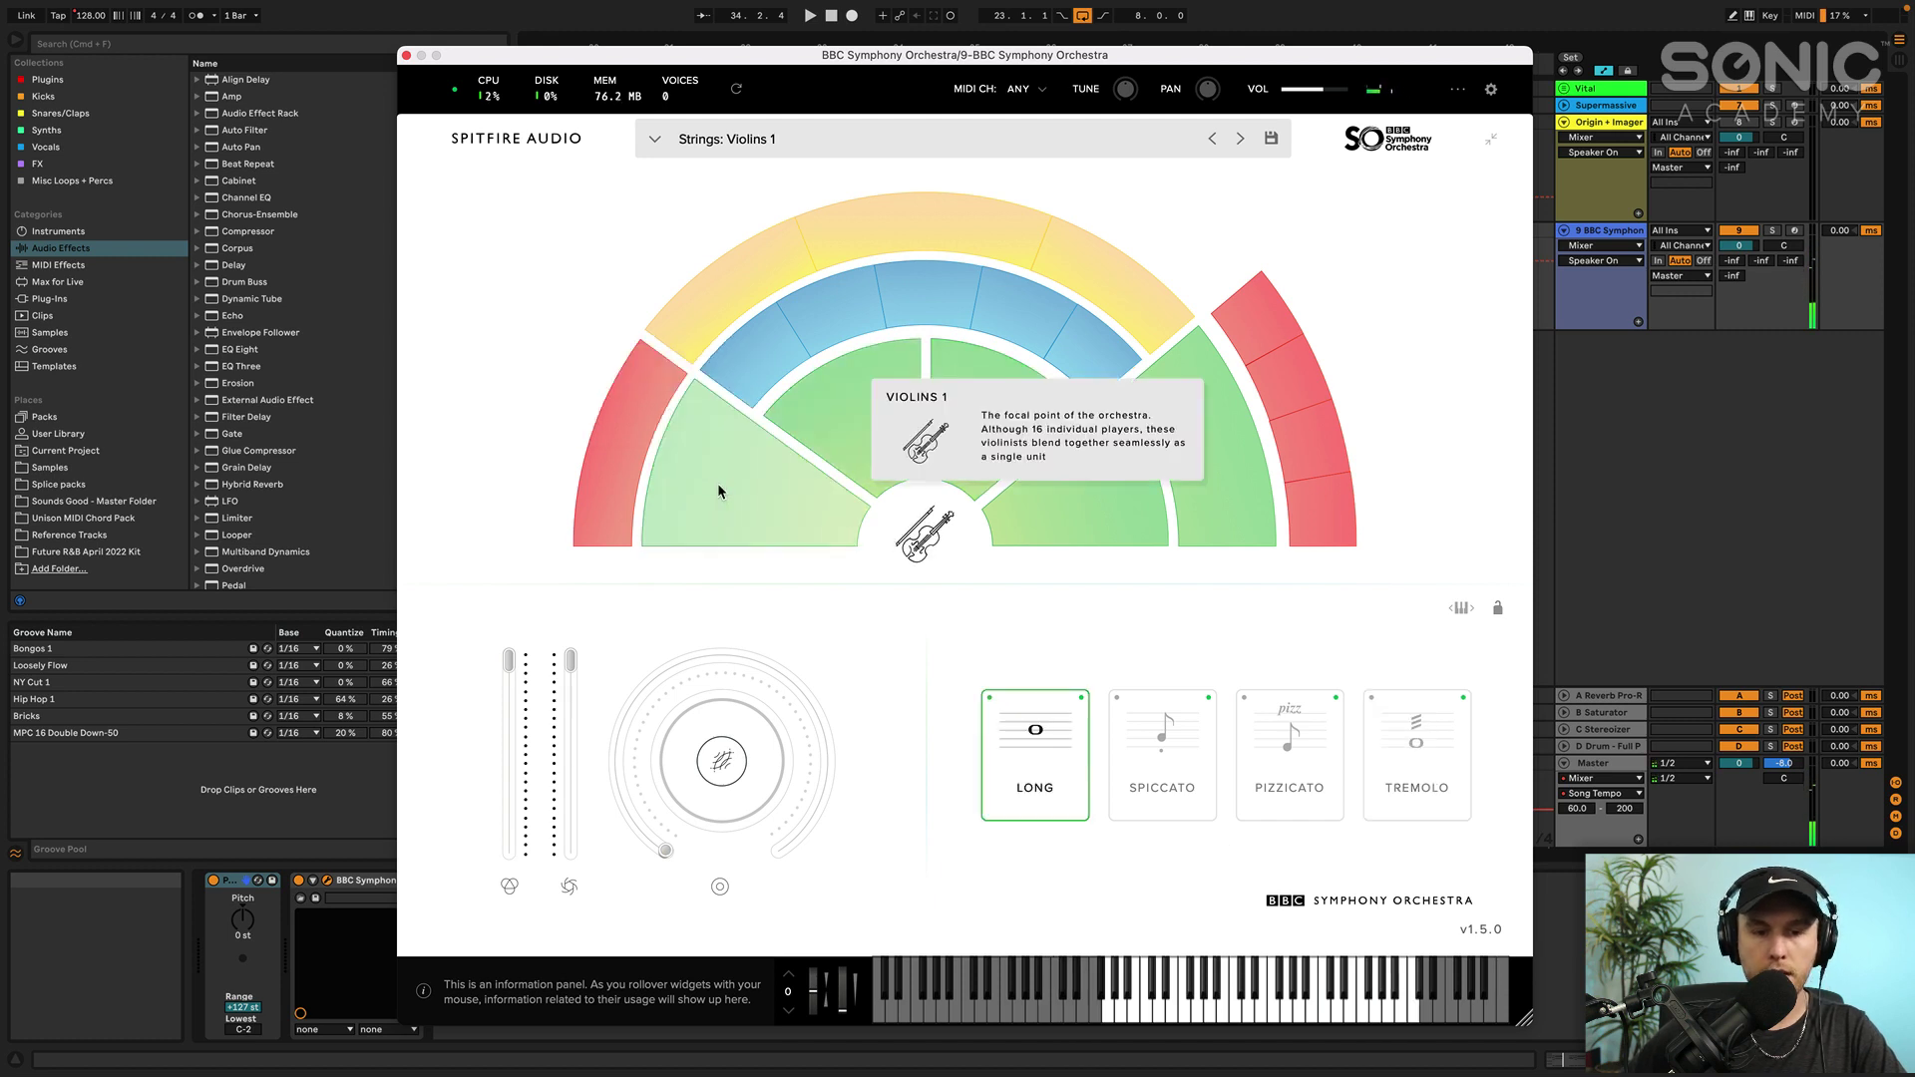
key(space)
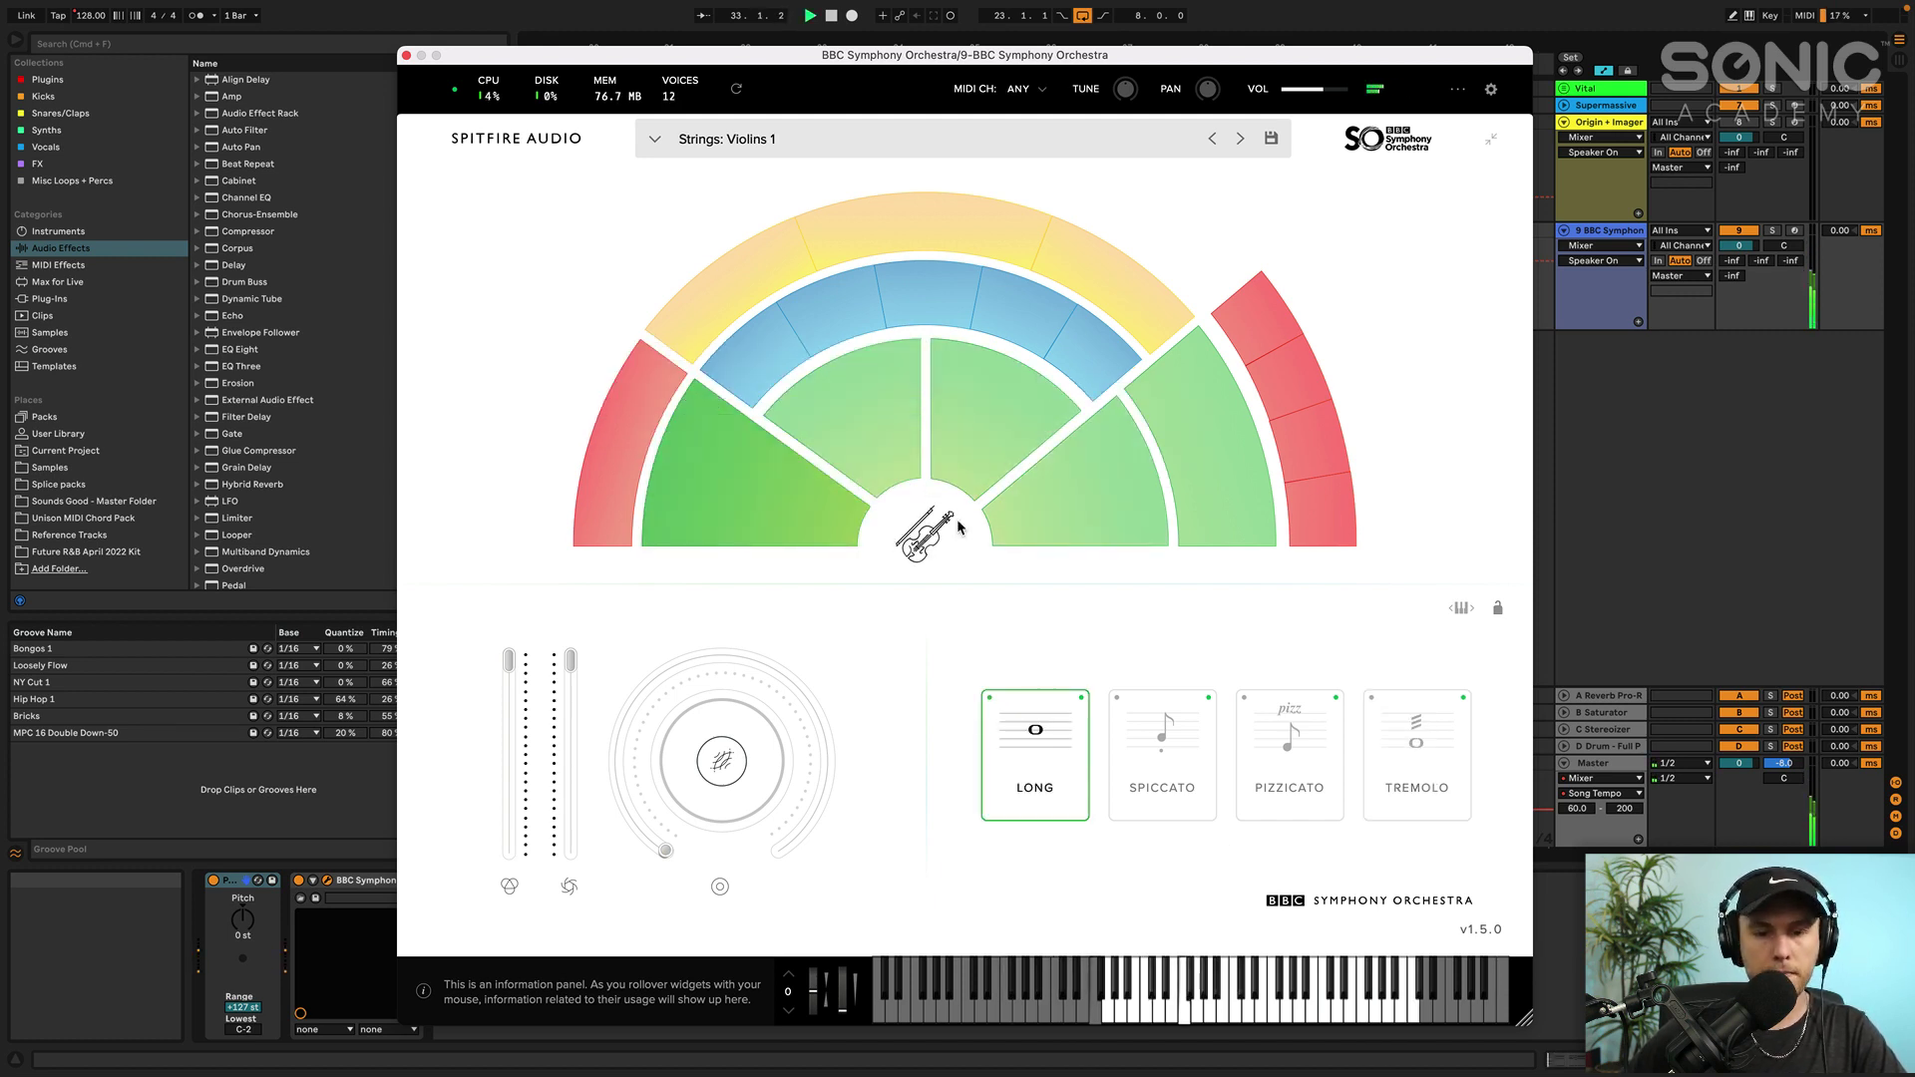
mouse_move(1155, 525)
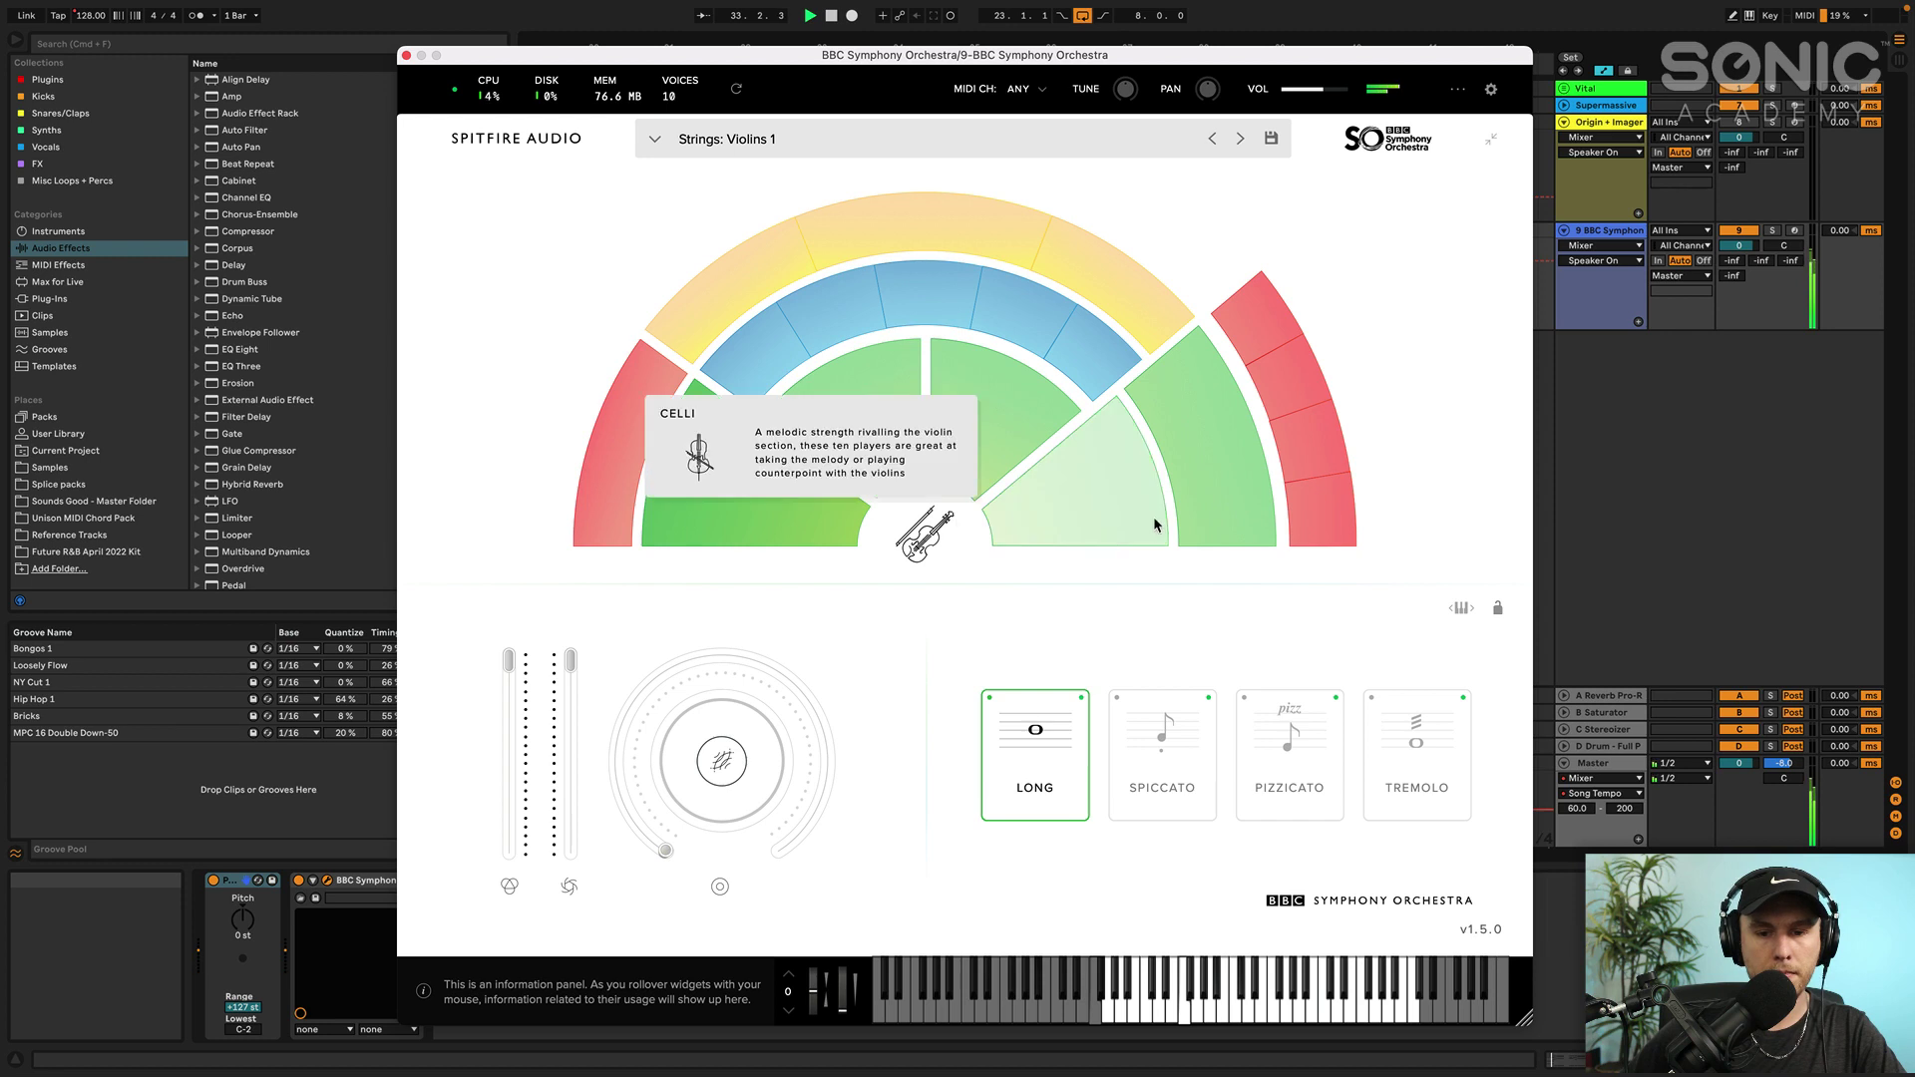
click(1088, 502)
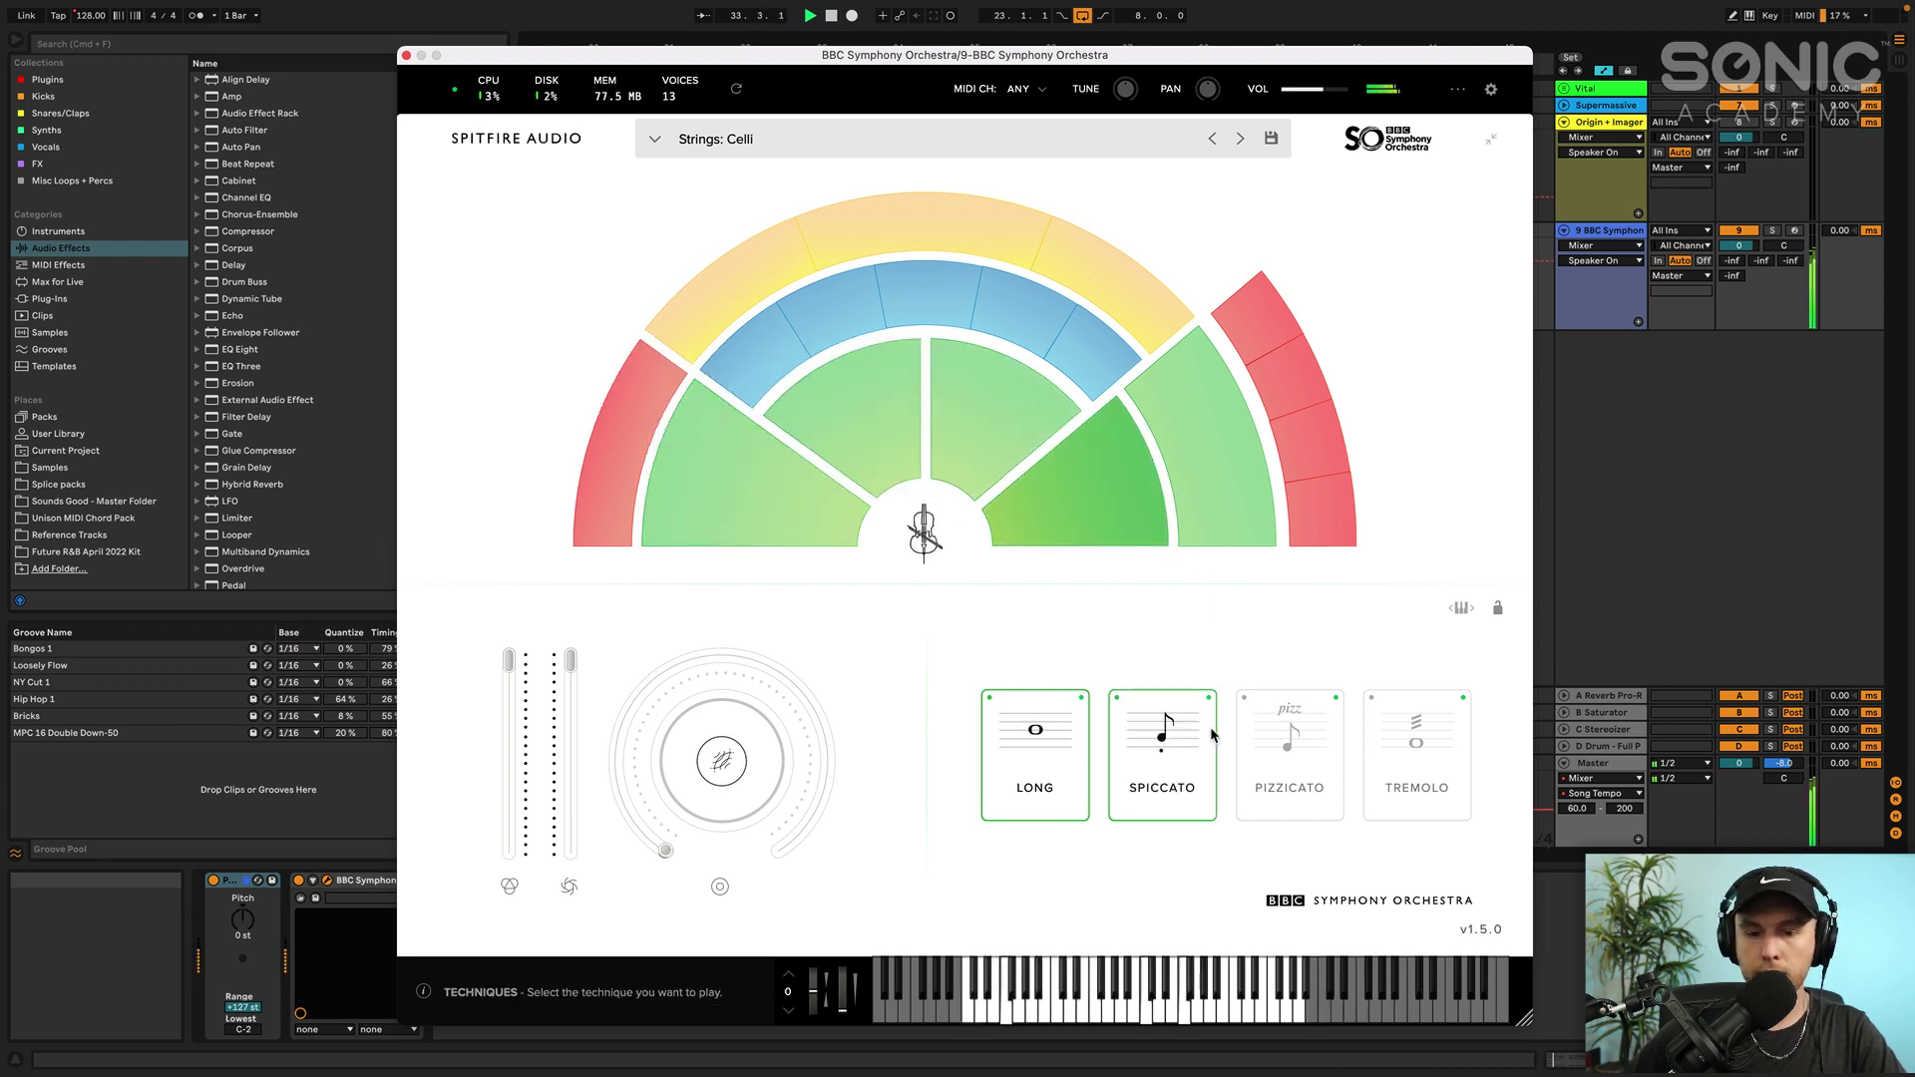
click(1171, 740)
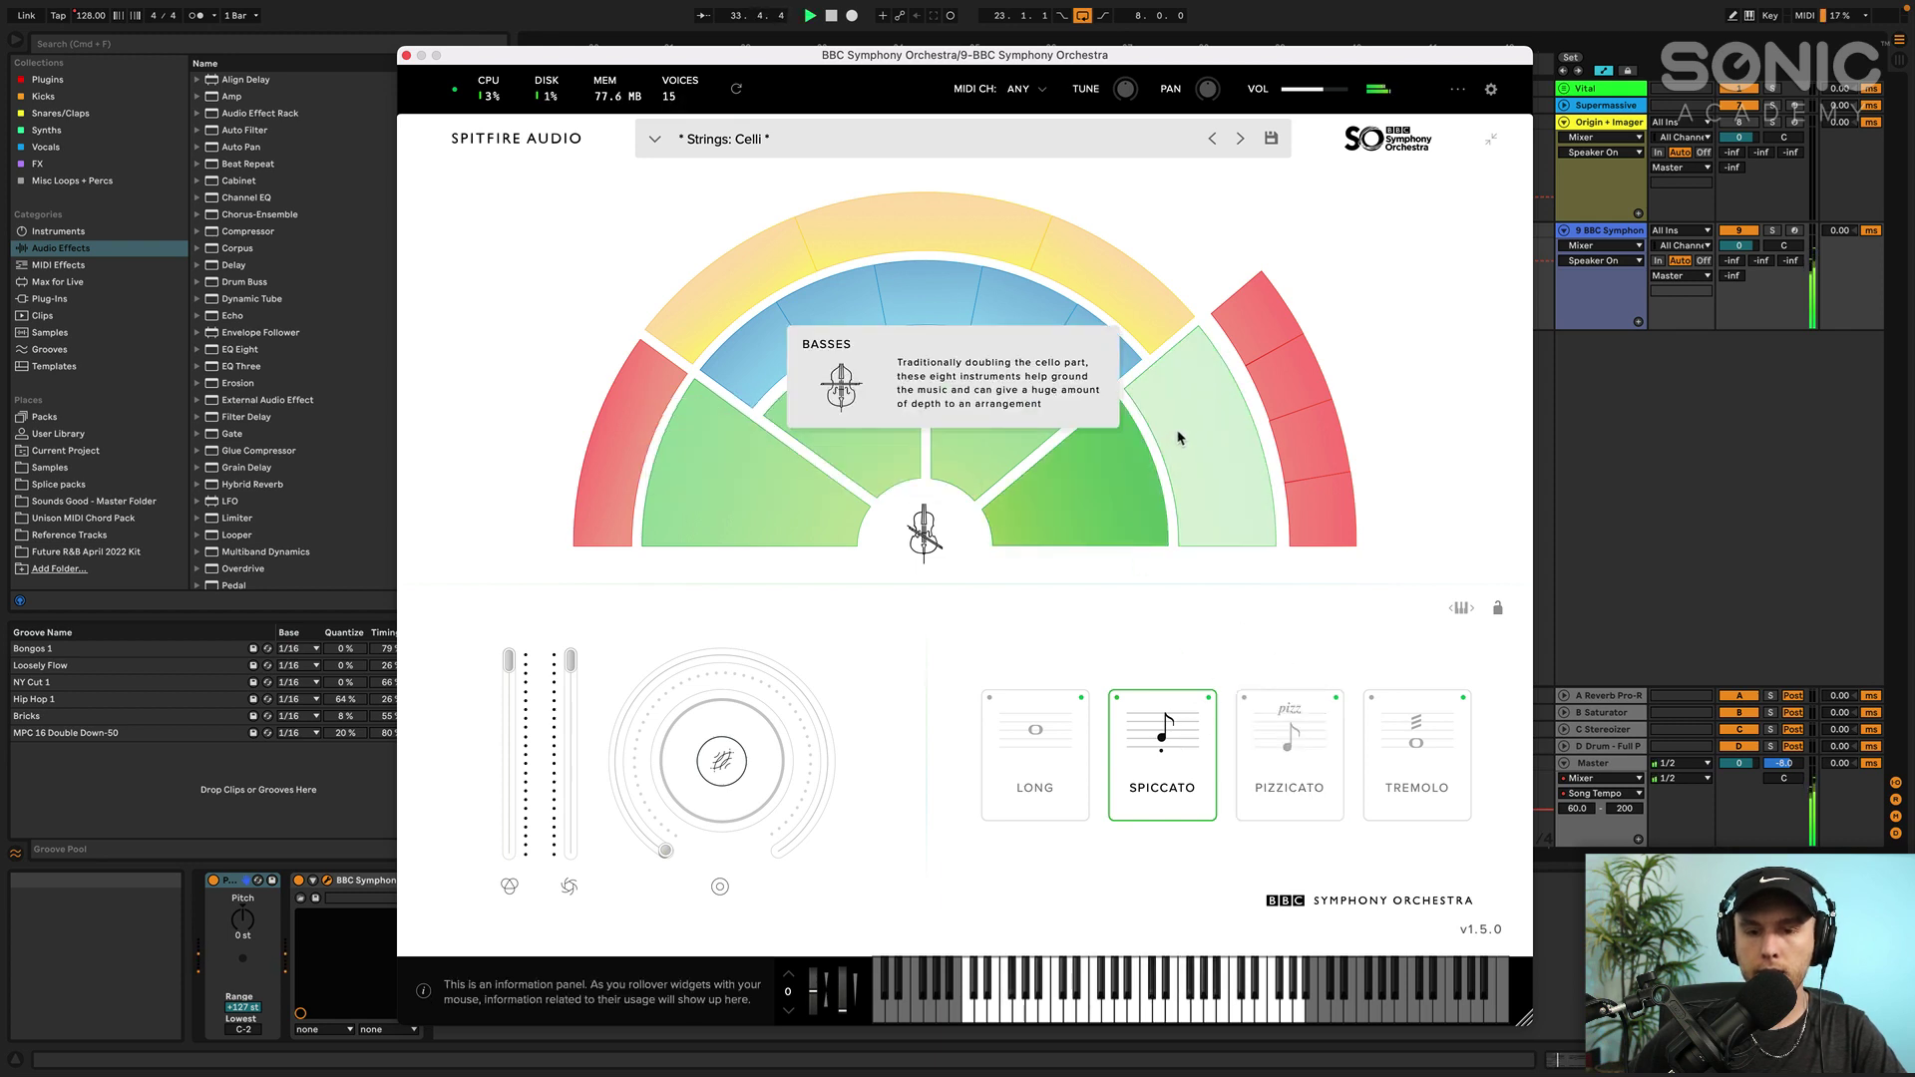
click(1189, 459)
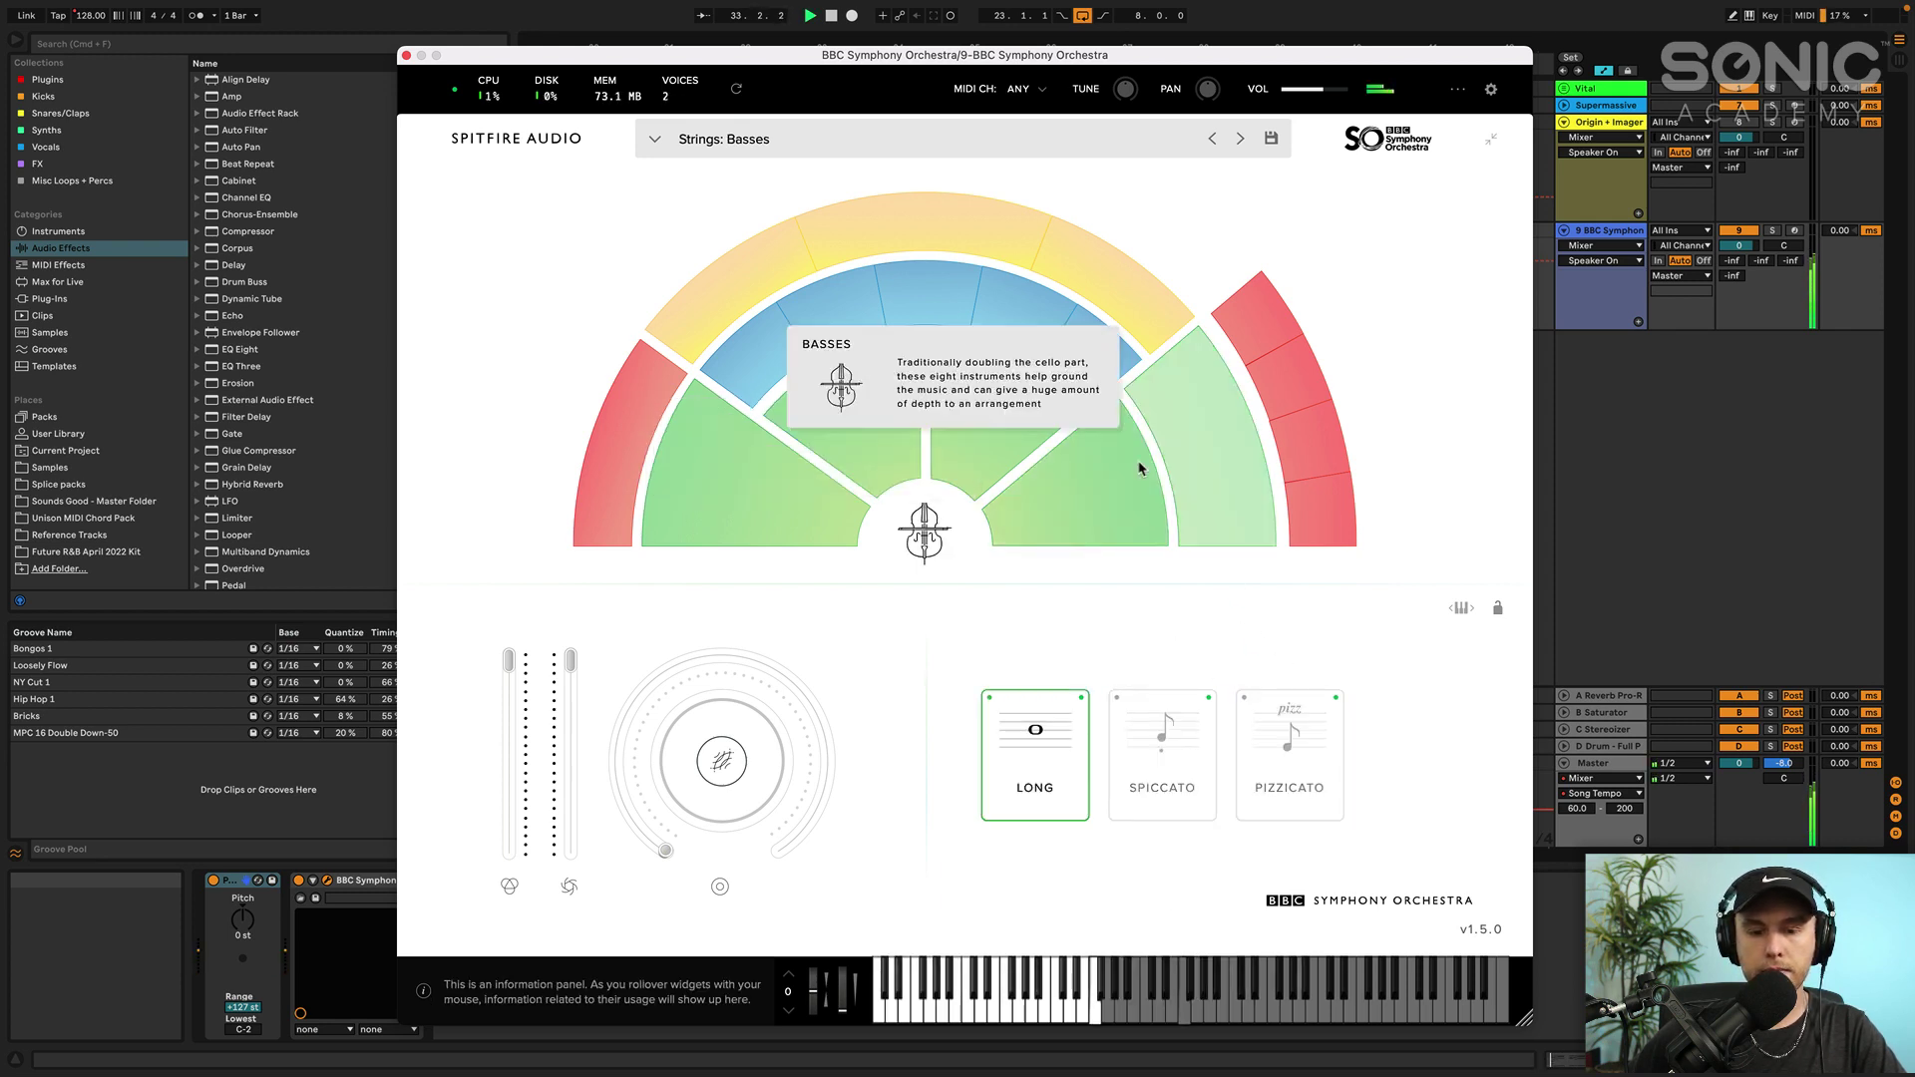